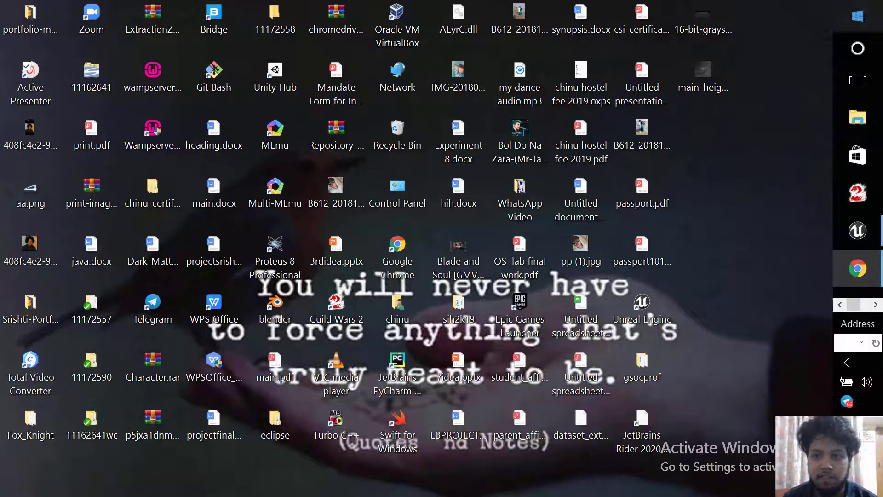
# - Launch the Epic Games Launcher and browse the Marketplace's free Epic Games Content
pyautogui.click(878, 309)
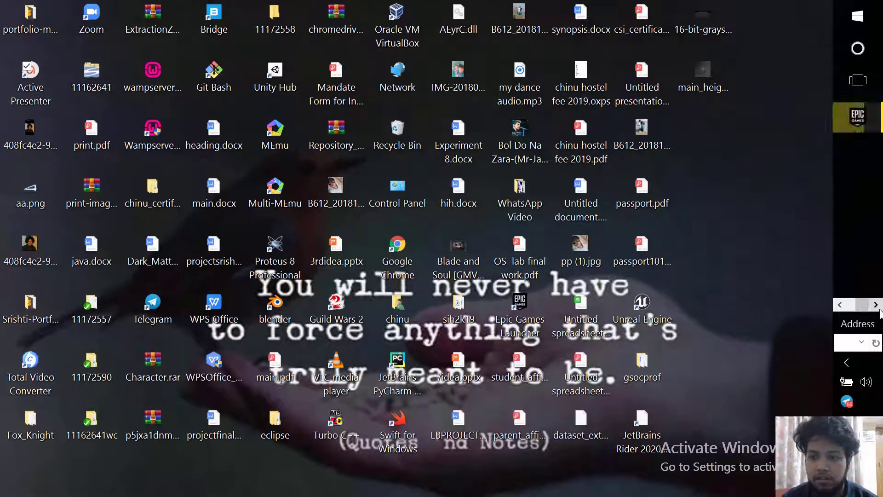
pyautogui.click(869, 132)
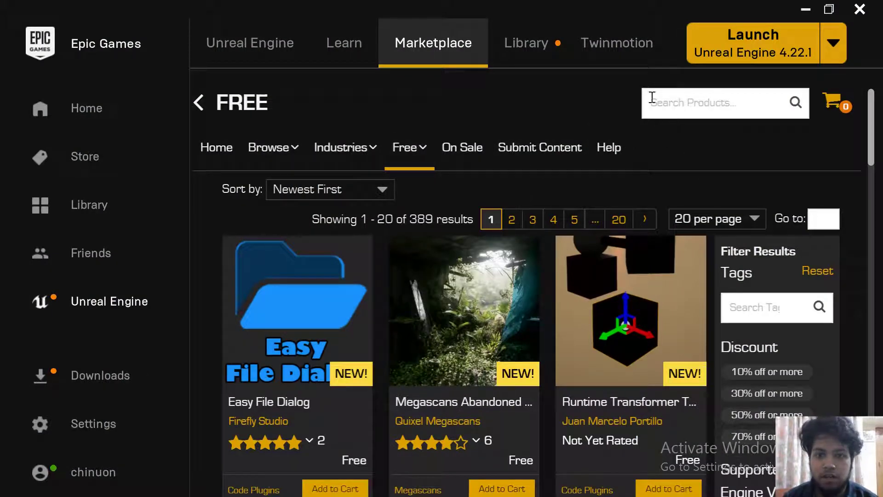
pyautogui.moveTo(419, 151)
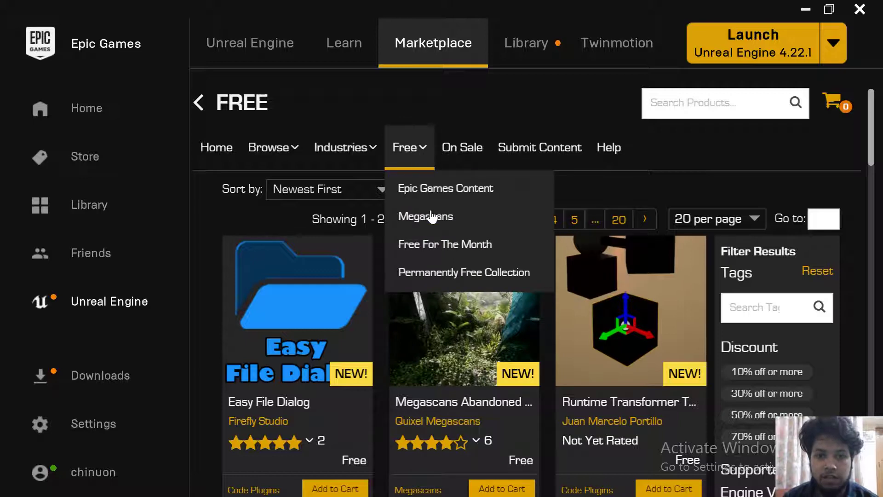
pyautogui.click(470, 196)
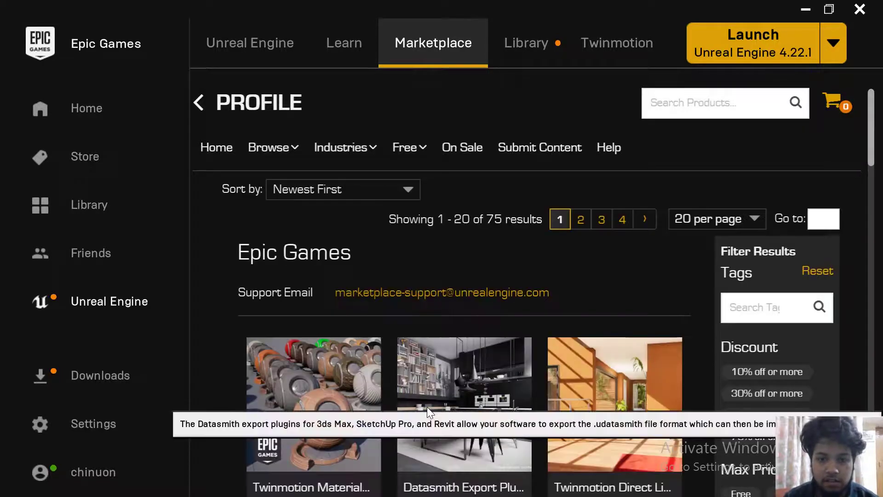
# - Scroll through the free Epic Games content, such as the Paragon heroes, then go to the Library
pyautogui.scroll(-10, 427, 407)
pyautogui.scroll(-8, 427, 407)
pyautogui.scroll(-2, 426, 406)
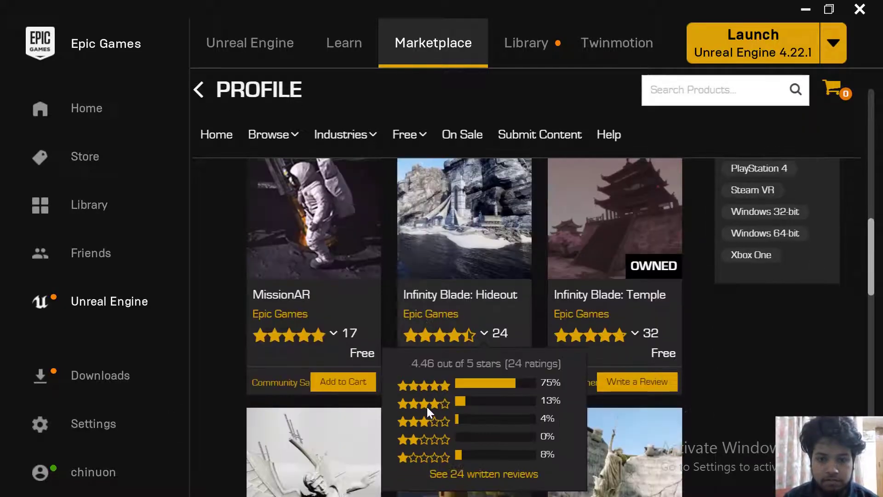
pyautogui.scroll(-4, 427, 407)
pyautogui.scroll(-2, 427, 407)
pyautogui.scroll(-7, 427, 406)
pyautogui.scroll(-1, 427, 412)
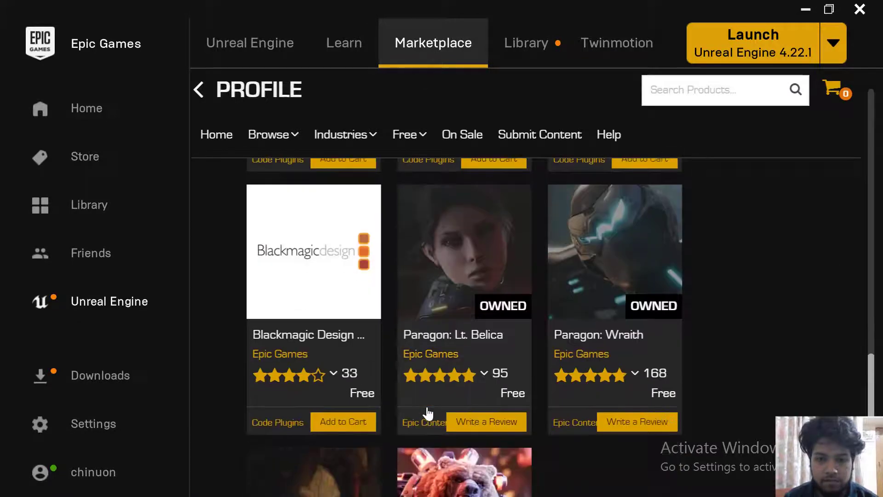
pyautogui.click(539, 27)
# - Scroll through the Library Vault of owned assets down to Paragon: Kwang
pyautogui.scroll(-5, 483, 239)
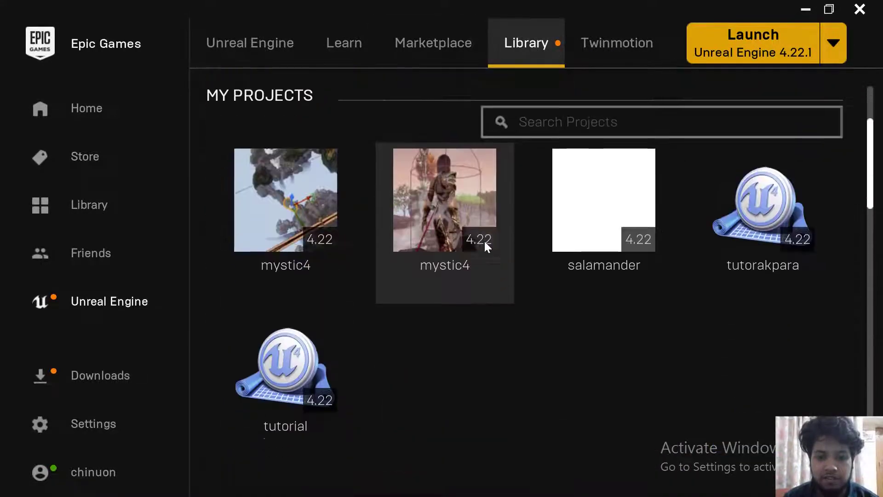
pyautogui.scroll(-6, 485, 242)
pyautogui.scroll(-2, 484, 242)
pyautogui.scroll(-5, 484, 242)
pyautogui.scroll(-3, 485, 242)
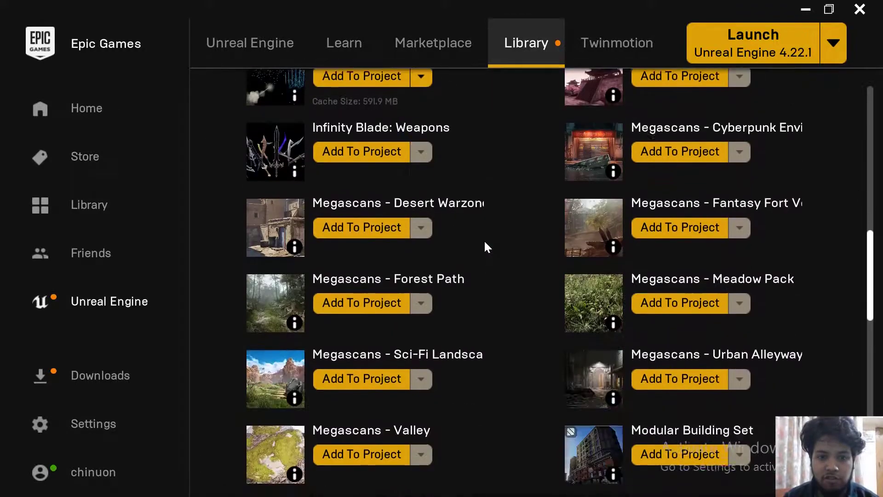
pyautogui.scroll(1, 484, 240)
pyautogui.scroll(2, 484, 239)
pyautogui.scroll(-4, 511, 238)
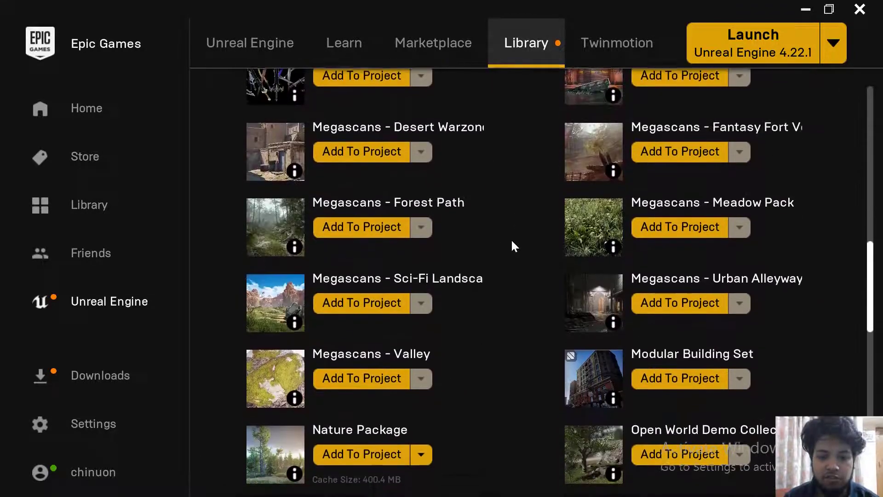
pyautogui.scroll(10, 512, 238)
pyautogui.scroll(4, 511, 239)
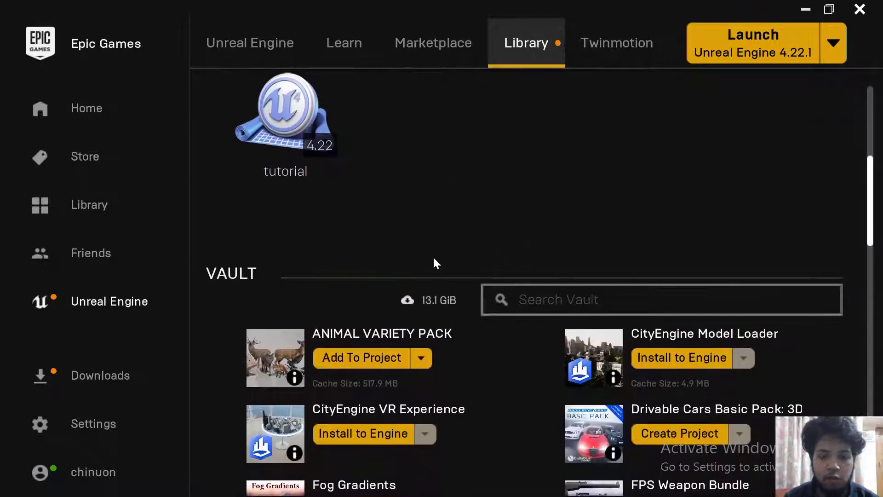
pyautogui.scroll(-5, 504, 327)
pyautogui.scroll(-3, 505, 327)
pyautogui.scroll(-2, 505, 327)
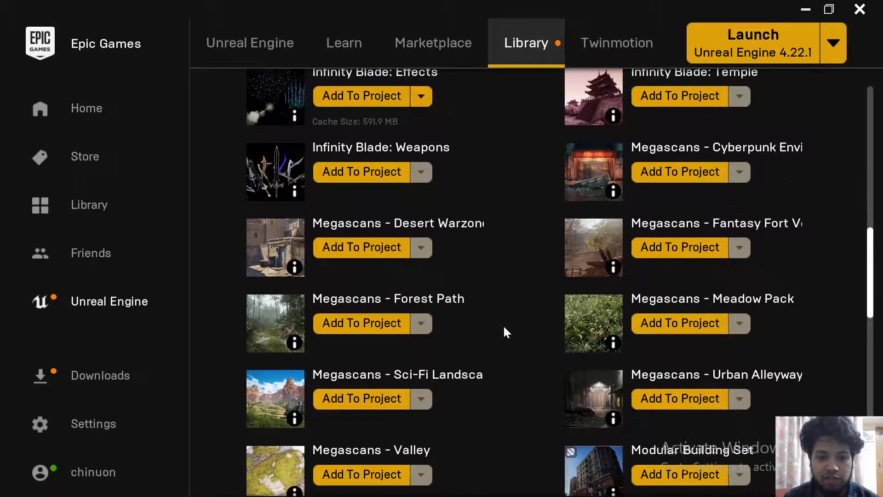
pyautogui.scroll(-4, 505, 328)
pyautogui.scroll(-4, 505, 327)
pyautogui.scroll(-3, 504, 328)
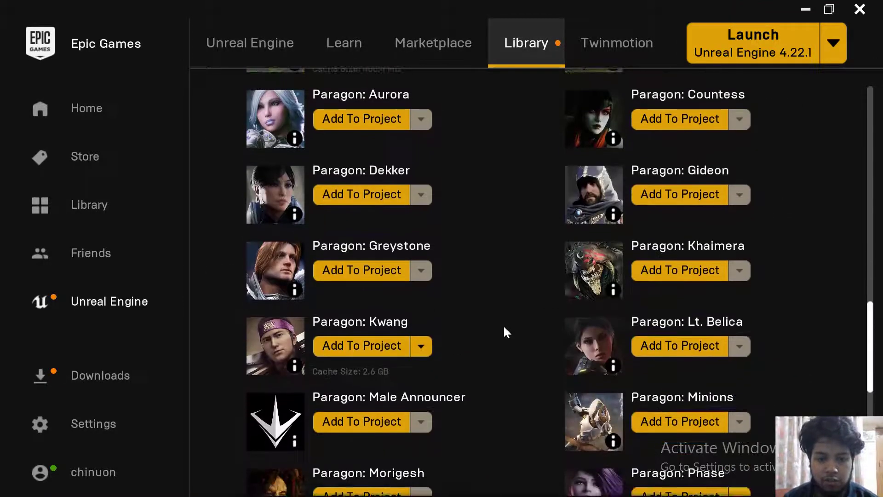
pyautogui.scroll(-1, 504, 327)
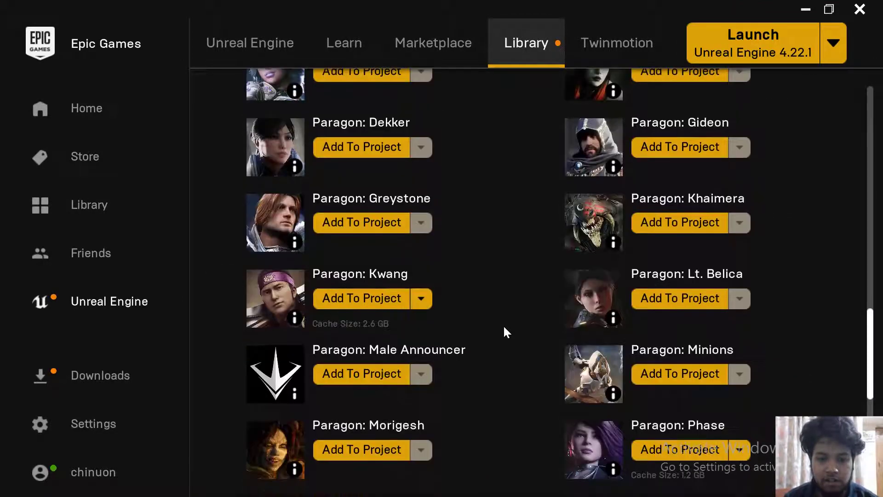
# - Start adding Paragon: Kwang to a project, then cancel with Don't Add
pyautogui.click(384, 303)
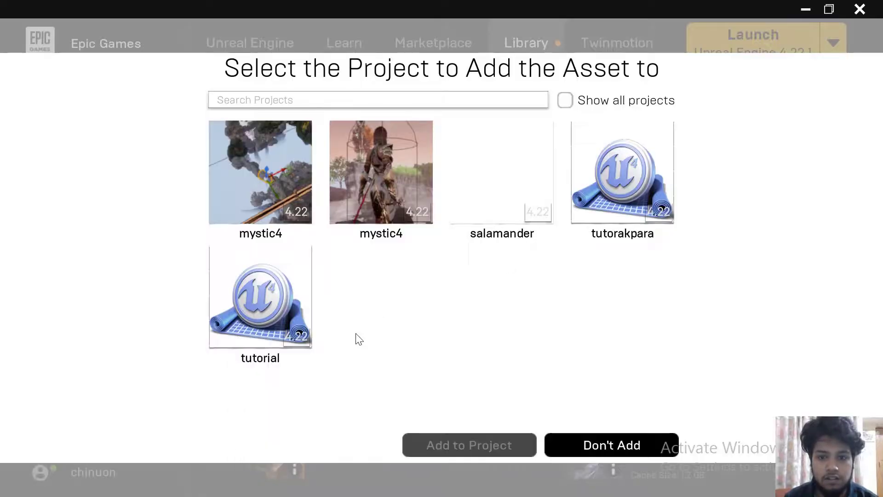
pyautogui.click(581, 445)
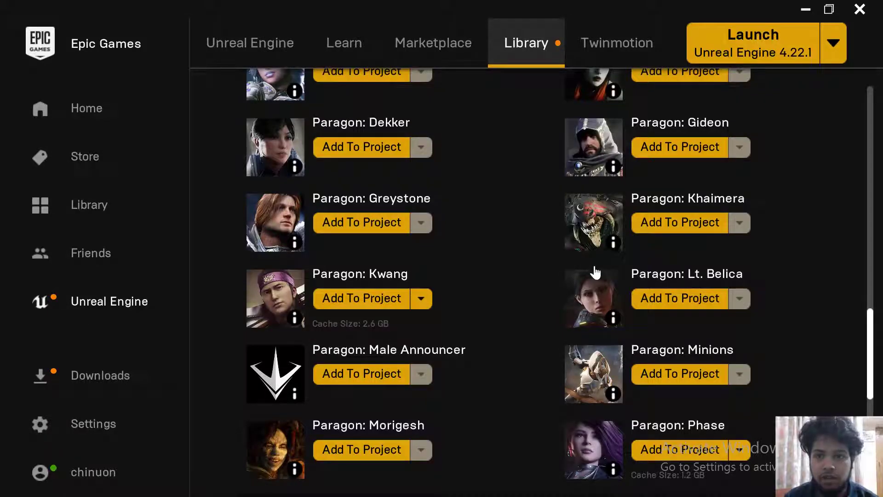
pyautogui.click(806, 10)
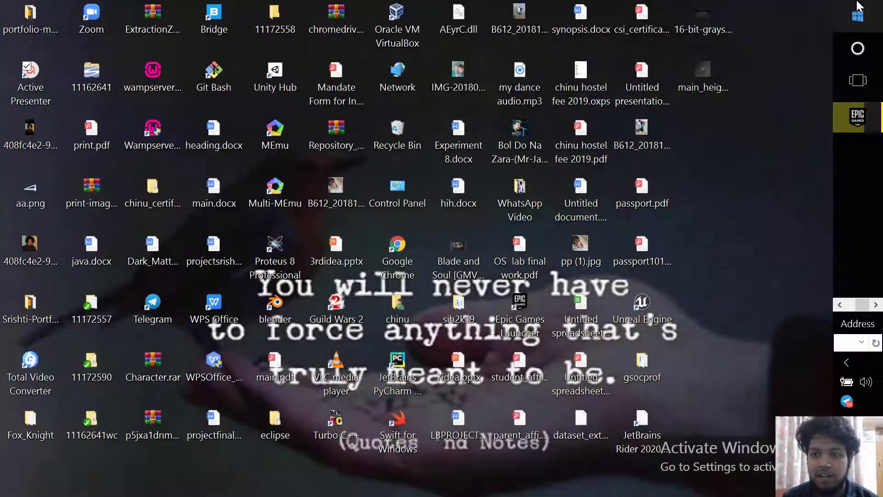
pyautogui.click(848, 118)
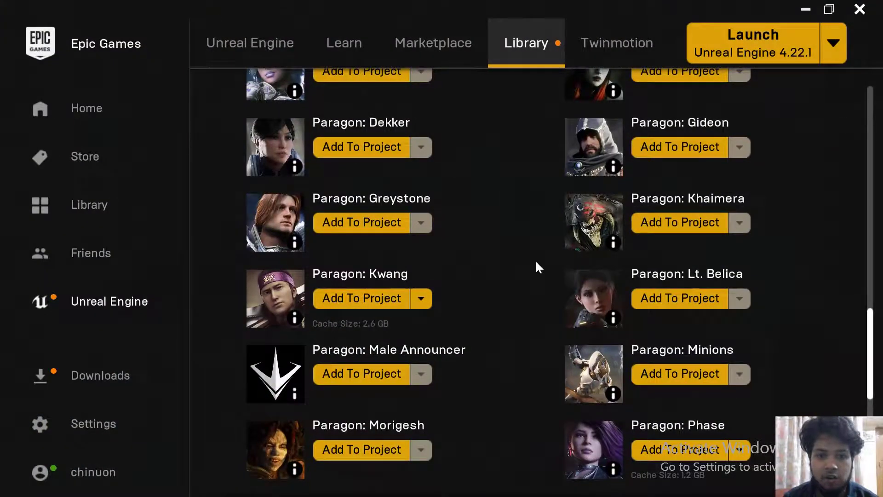
# - Scroll the Vault back up to the top of the owned assets list
pyautogui.scroll(3, 538, 267)
pyautogui.scroll(2, 536, 264)
pyautogui.scroll(1, 536, 264)
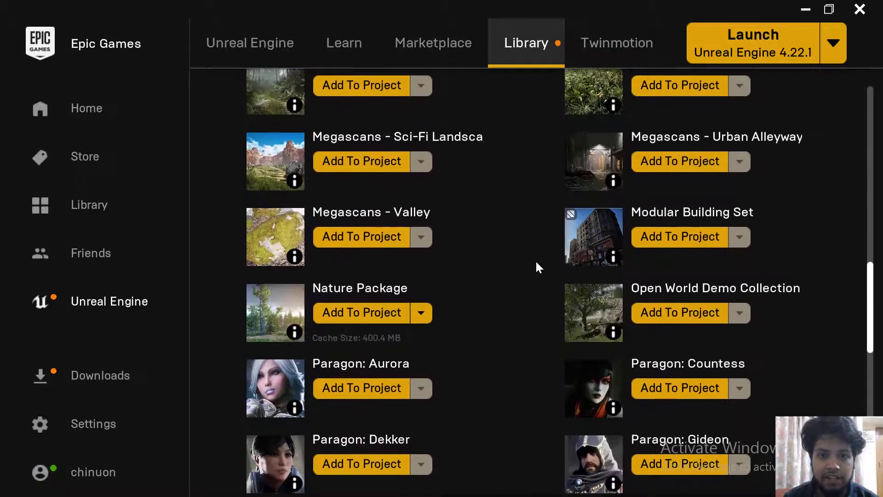
pyautogui.scroll(3, 536, 263)
pyautogui.scroll(2, 536, 264)
pyautogui.scroll(1, 489, 248)
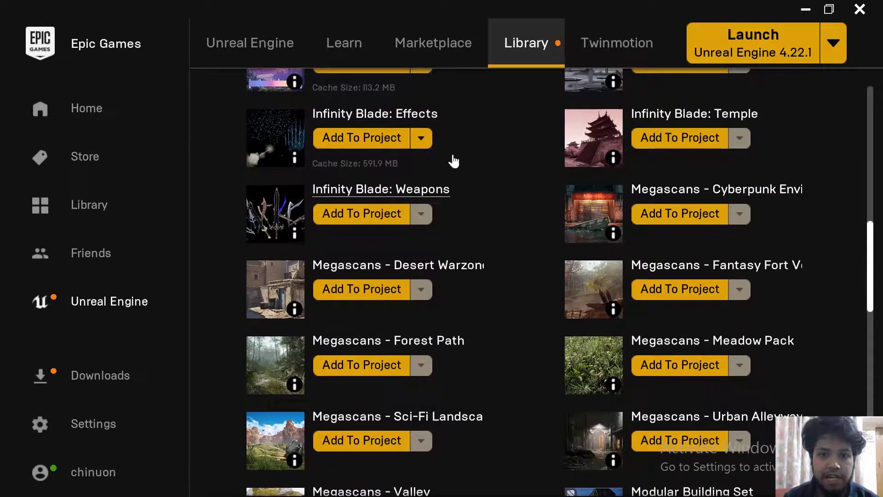
# - Switch to the Unreal Editor and browse ParagonShinbi > Characters > Heroes > Shinbi
pyautogui.click(803, 8)
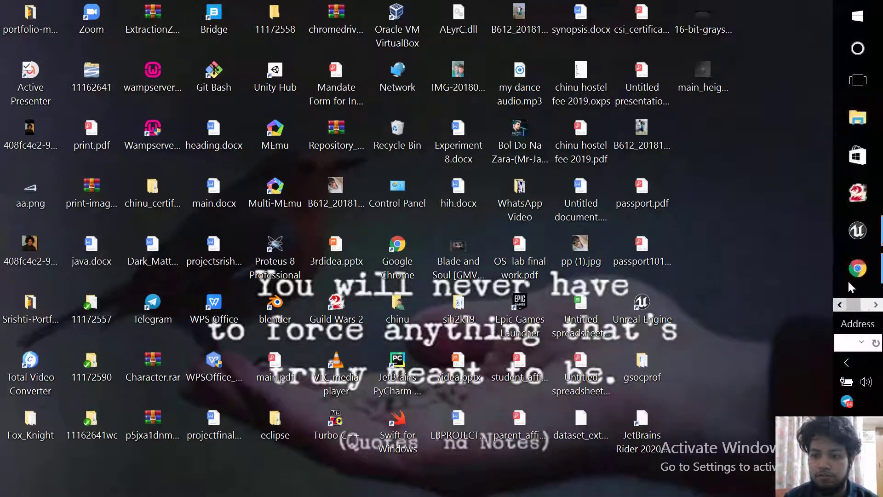
pyautogui.click(858, 230)
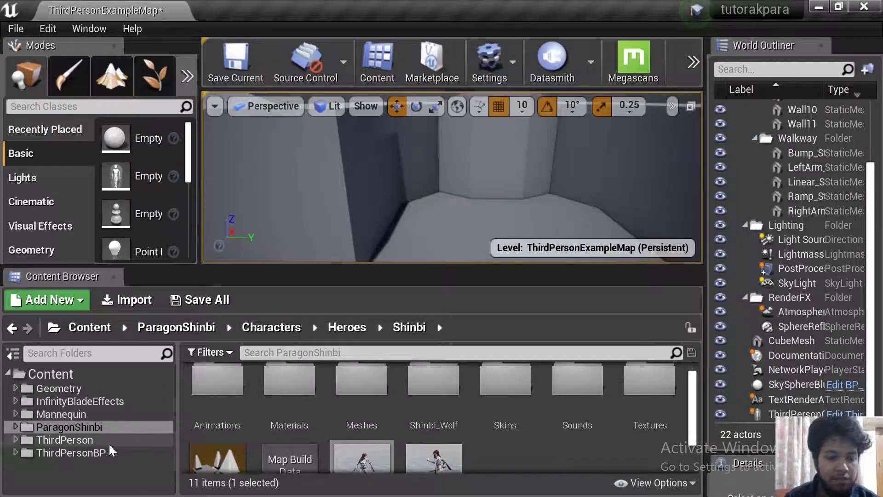
pyautogui.click(92, 454)
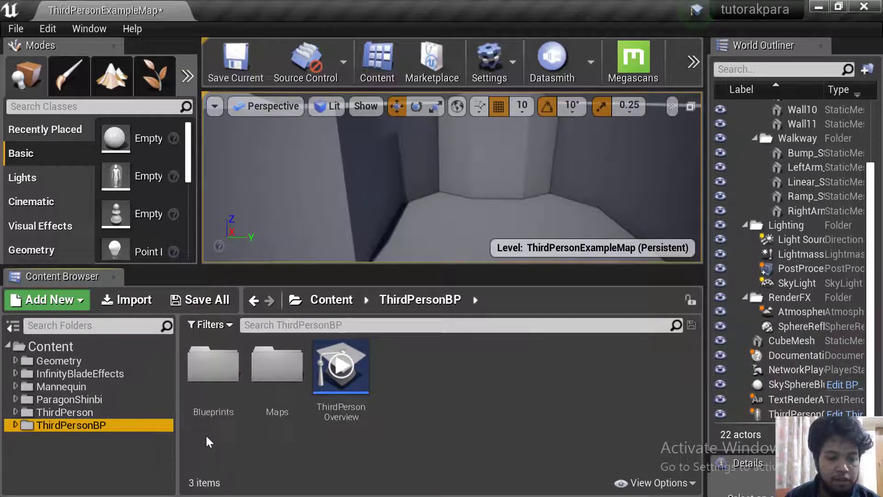
pyautogui.click(98, 398)
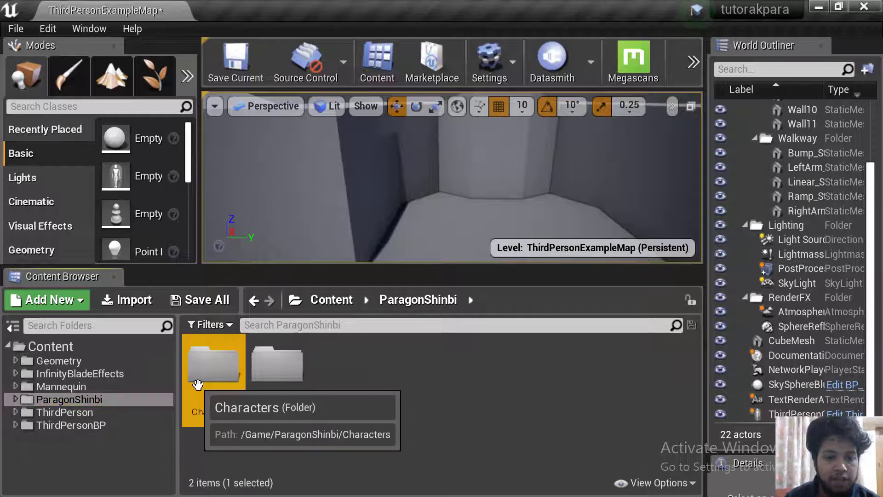
pyautogui.doubleClick(213, 365)
pyautogui.click(281, 395)
pyautogui.doubleClick(281, 395)
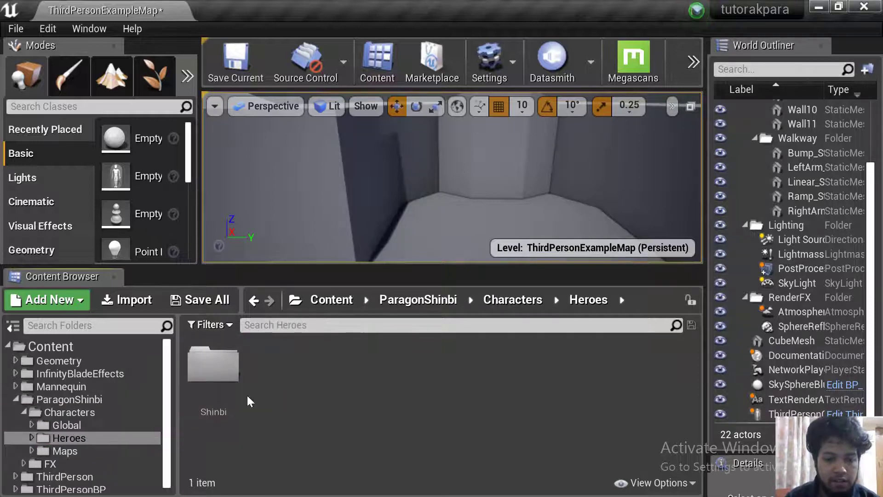
pyautogui.doubleClick(226, 381)
# - Go to the ThirdPersonBP > Blueprints folder in the Content Browser
pyautogui.scroll(-1, 459, 449)
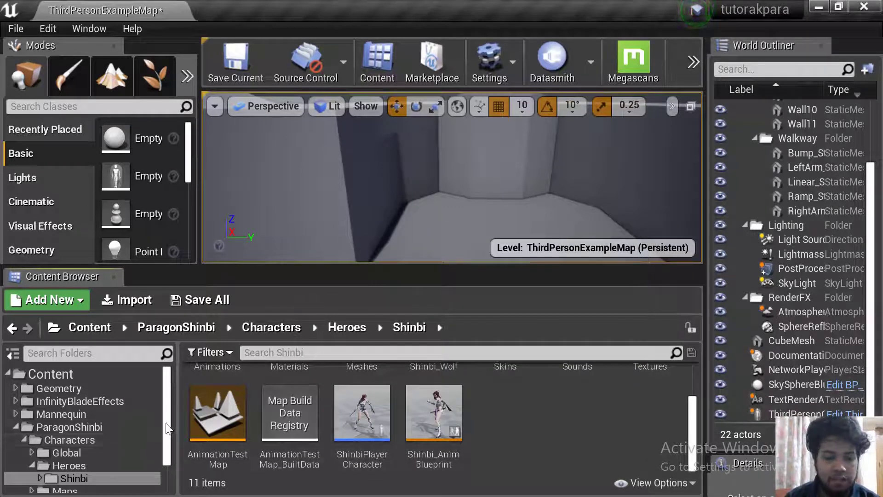
pyautogui.moveTo(166, 428); pyautogui.dragTo(166, 469)
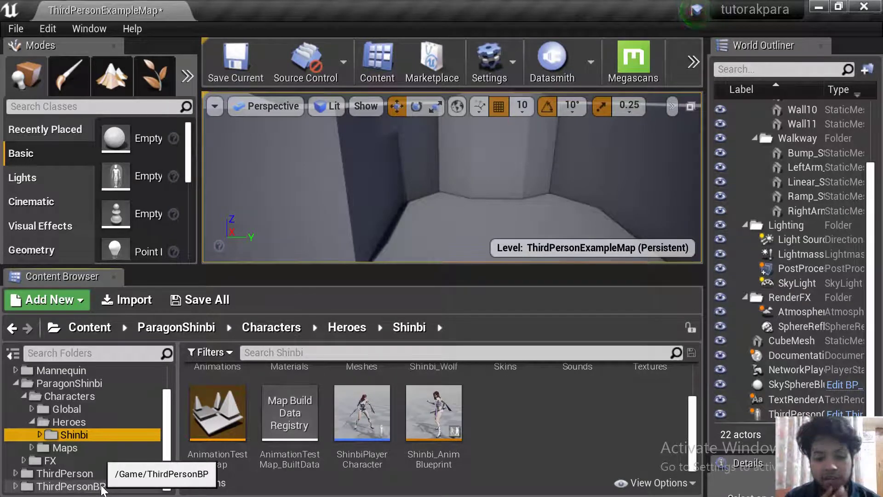
pyautogui.click(102, 487)
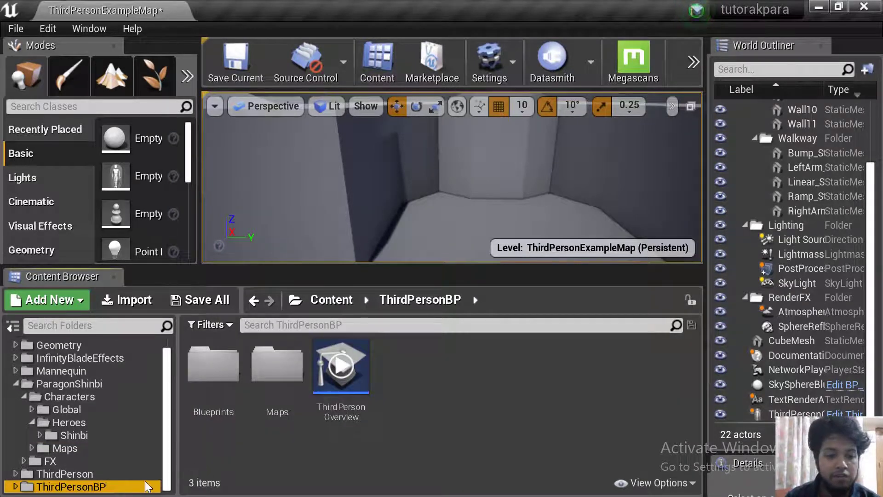
pyautogui.doubleClick(209, 370)
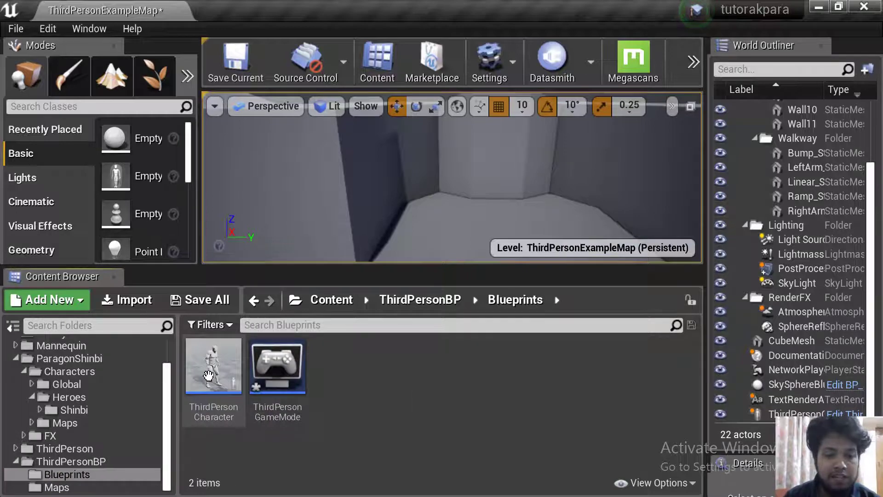
# - In ThirdPersonCharacter, set the Mesh component's Skeletal Mesh to Shinbi
pyautogui.doubleClick(204, 406)
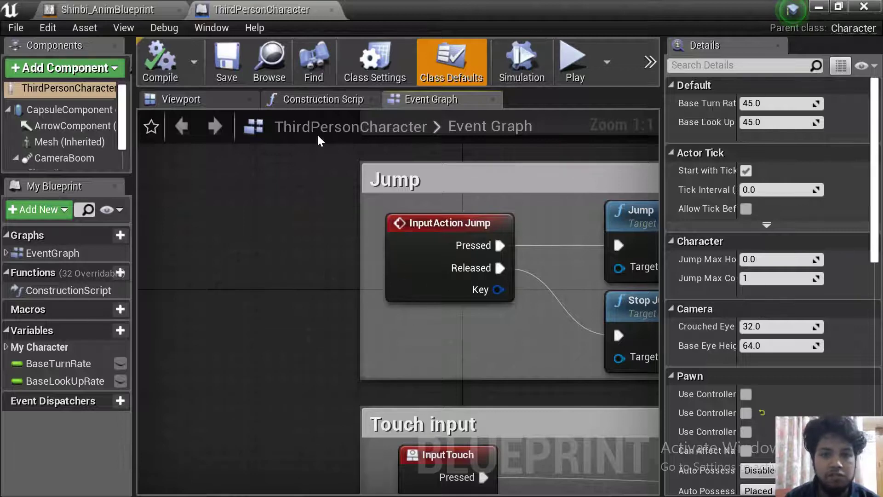
pyautogui.click(212, 106)
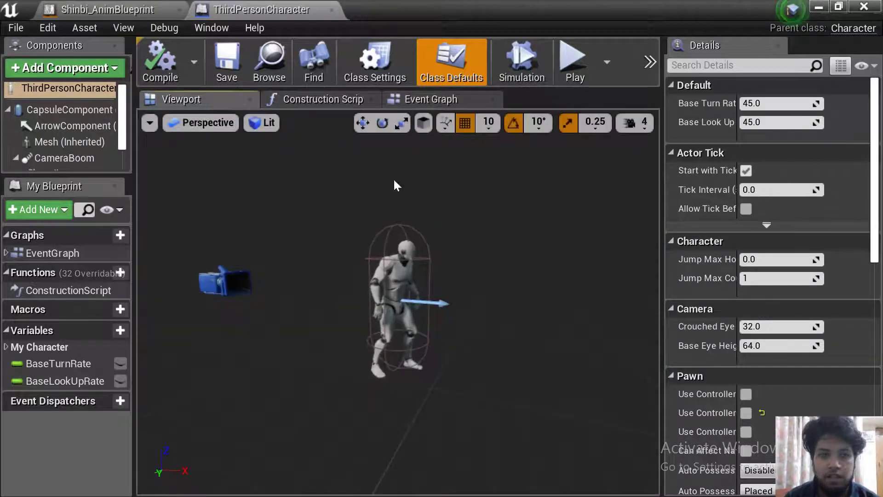
pyautogui.click(94, 142)
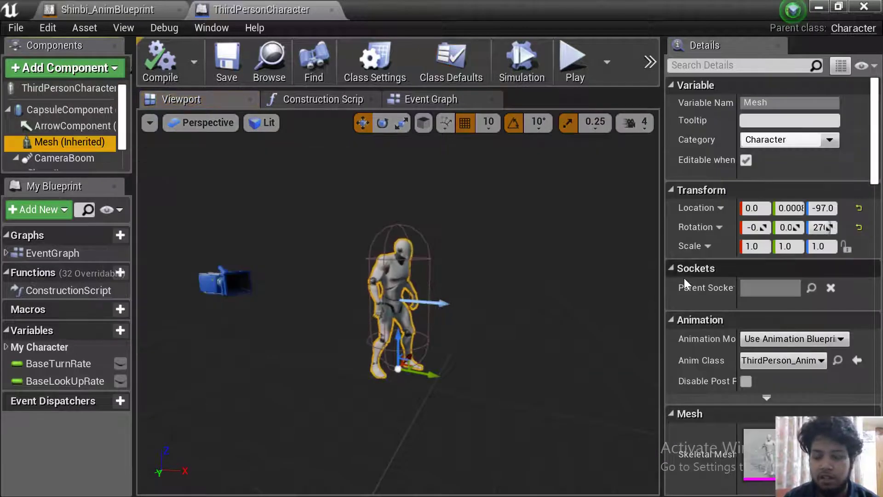
pyautogui.scroll(-5, 684, 279)
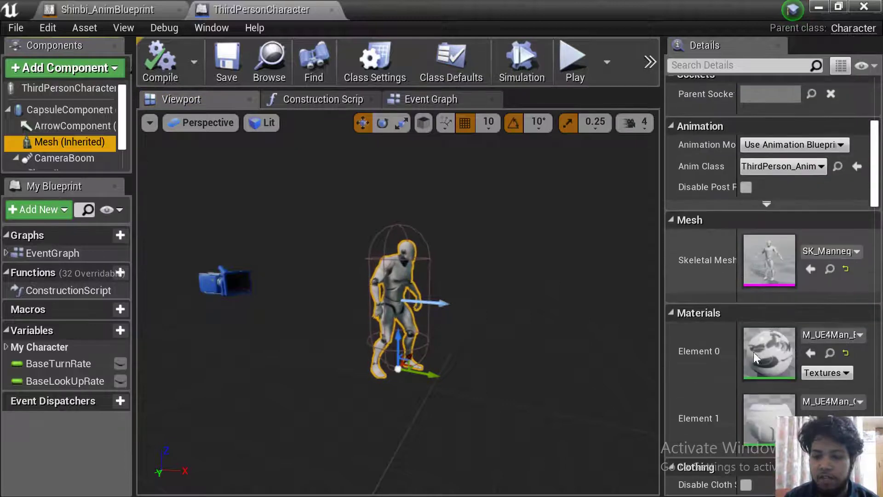
pyautogui.click(820, 253)
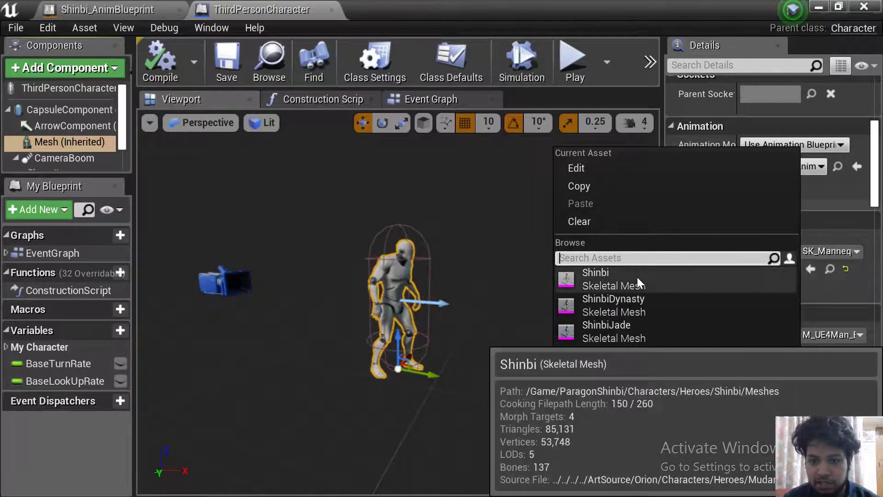
pyautogui.click(637, 281)
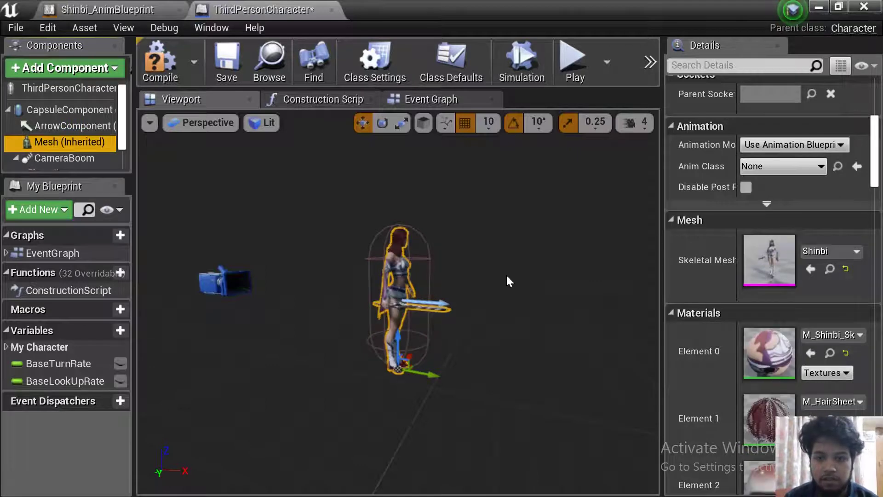
# - Set the mesh's Anim Class to Shinbi_AnimBlueprint, keeping Animation Blueprint mode
pyautogui.scroll(1, 509, 281)
pyautogui.scroll(2, 678, 283)
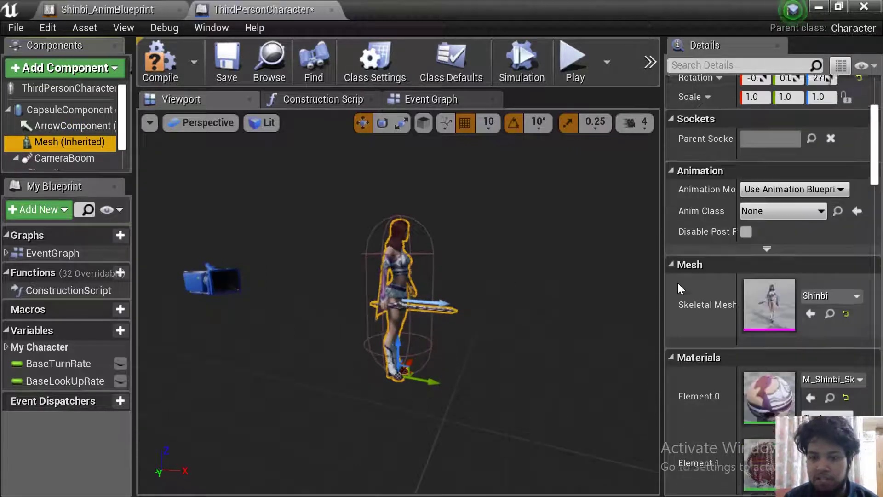
pyautogui.scroll(2, 677, 283)
pyautogui.click(765, 239)
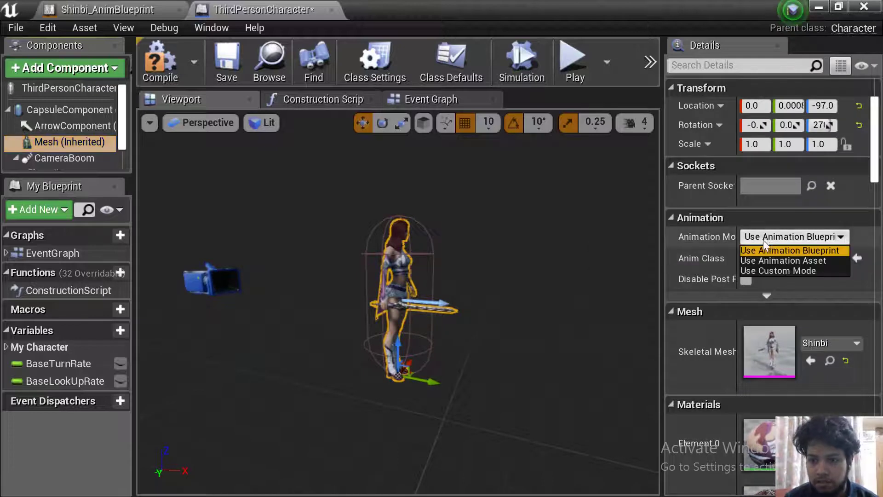
pyautogui.click(760, 250)
pyautogui.click(766, 260)
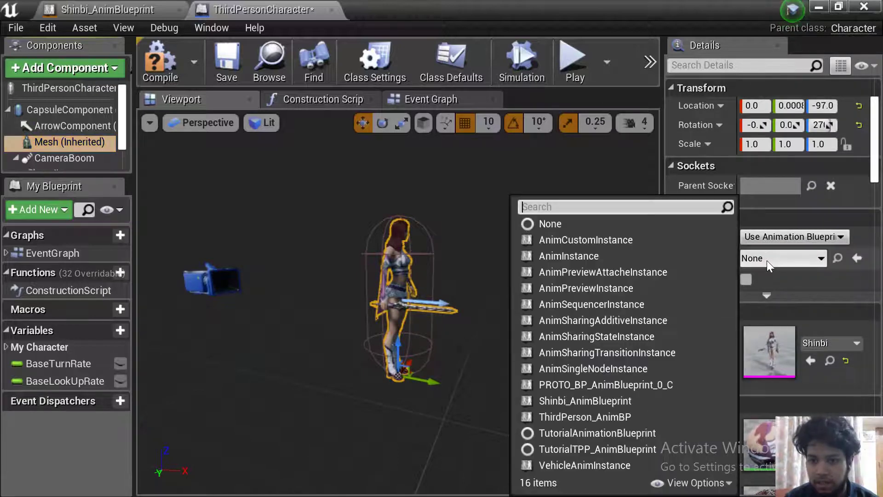
pyautogui.write('shi')
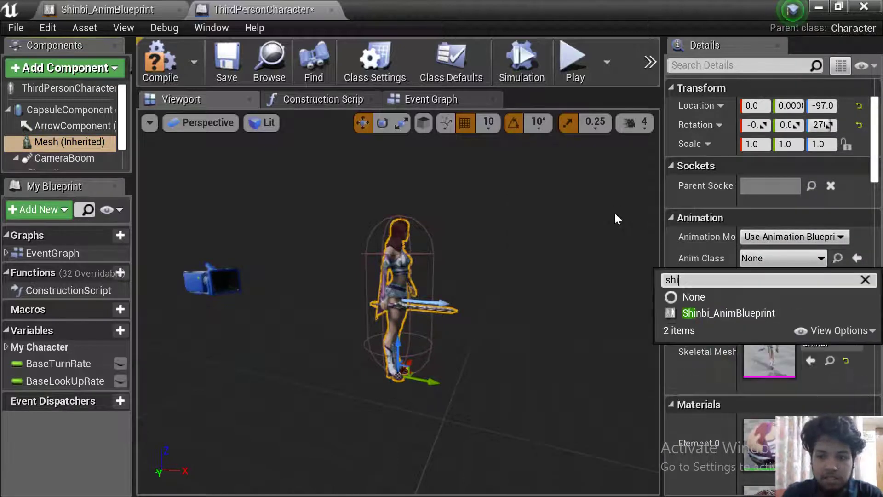
pyautogui.click(710, 314)
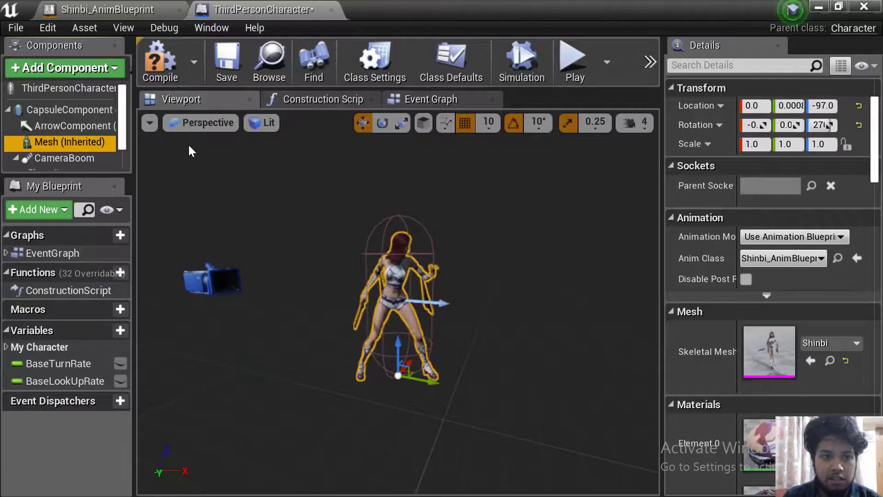
# - Compile and save ThirdPersonCharacter, then close its editor
pyautogui.click(162, 72)
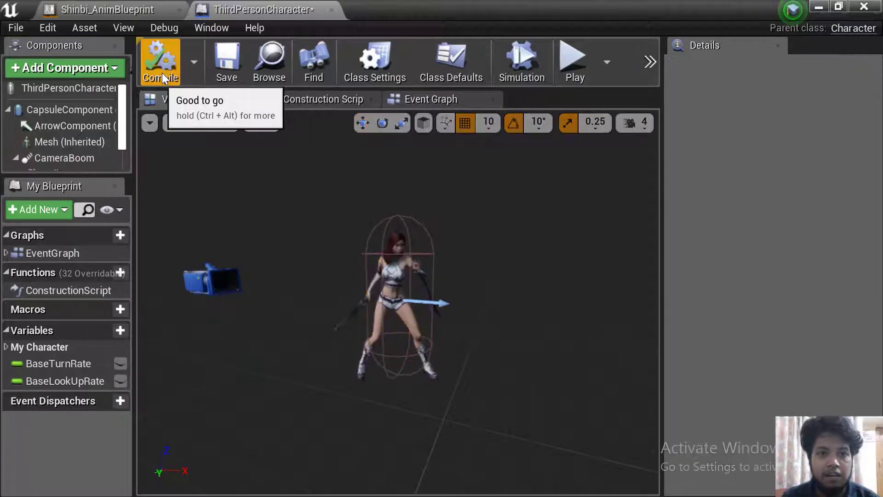
pyautogui.click(230, 68)
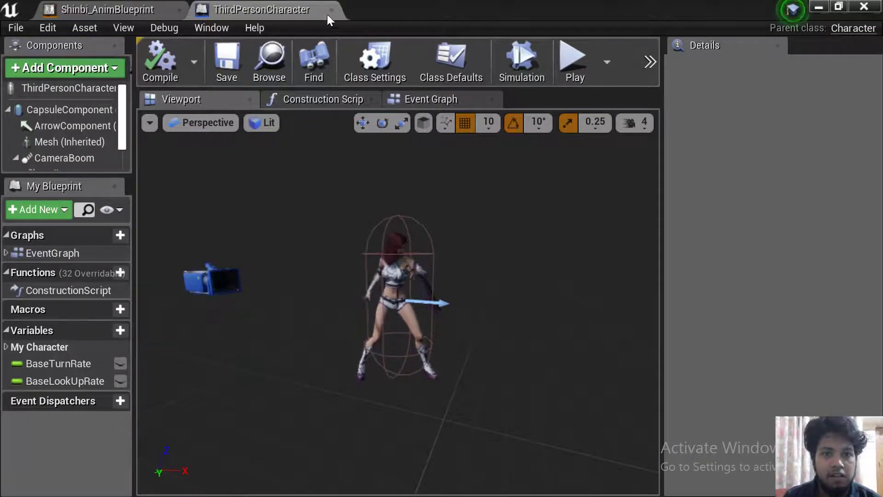
pyautogui.click(332, 10)
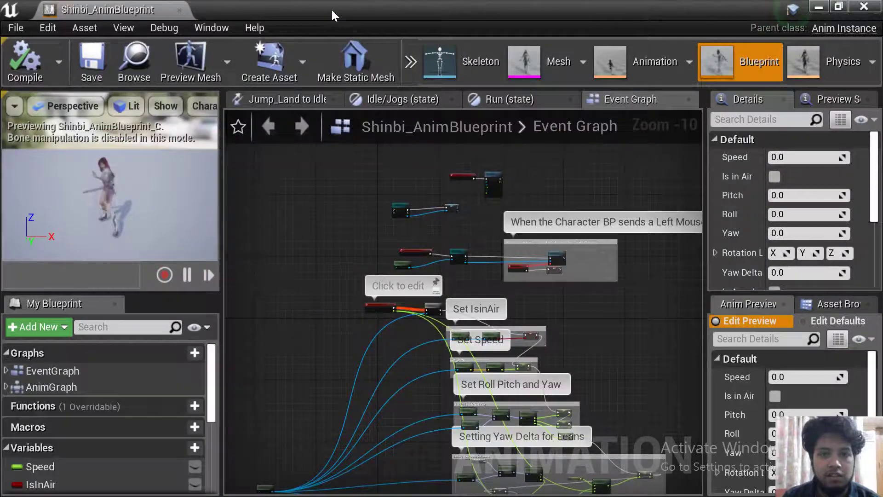
# - Close the Shinbi_AnimBlueprint tab, save the current level, and start playing in the editor
pyautogui.click(182, 11)
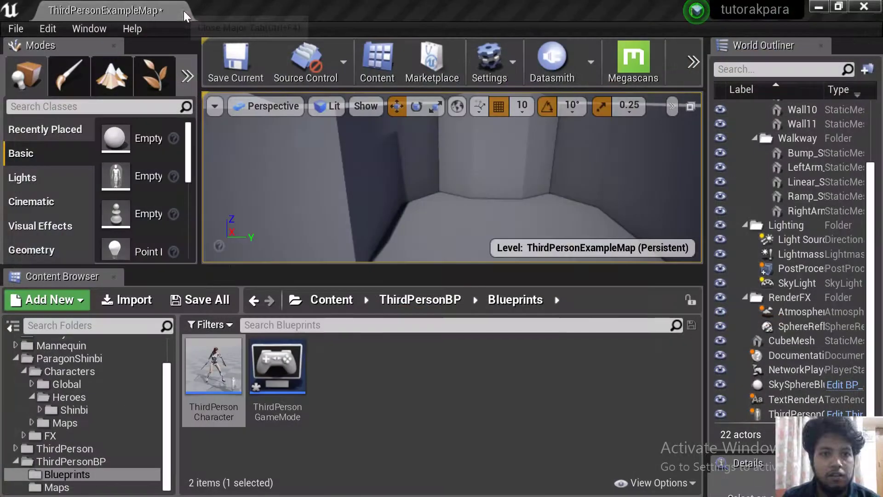
pyautogui.click(238, 65)
pyautogui.click(695, 67)
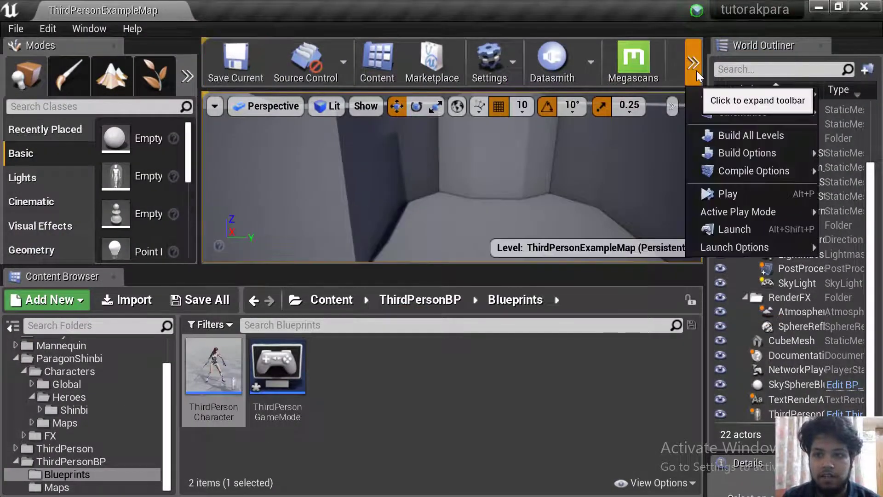
pyautogui.click(711, 194)
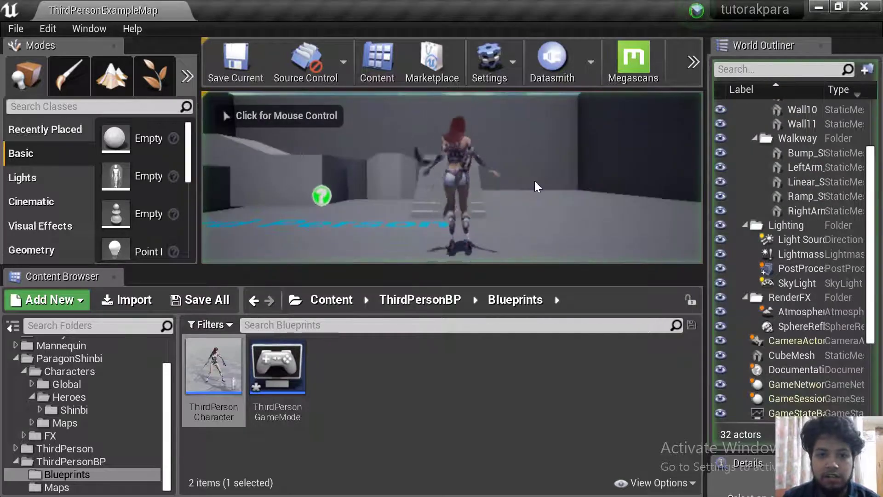
# - Run Shinbi around the level with W, then stop the play session with Esc
pyautogui.press('w')
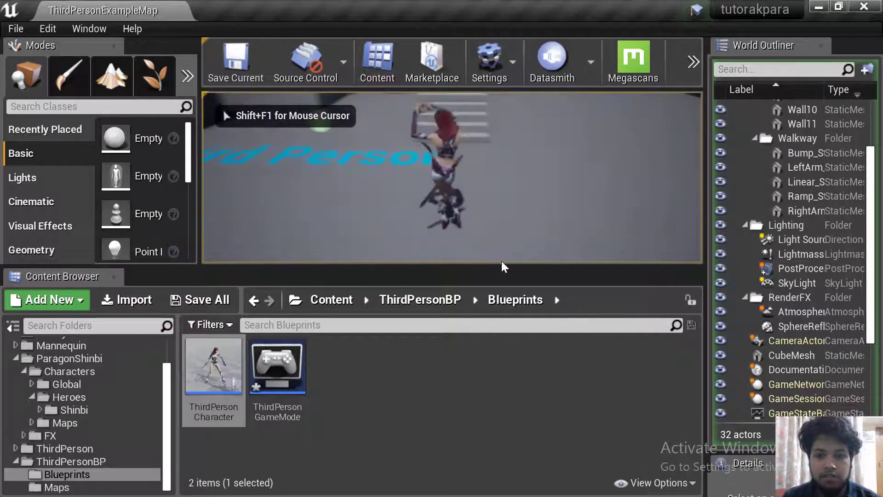
pyautogui.press('w')
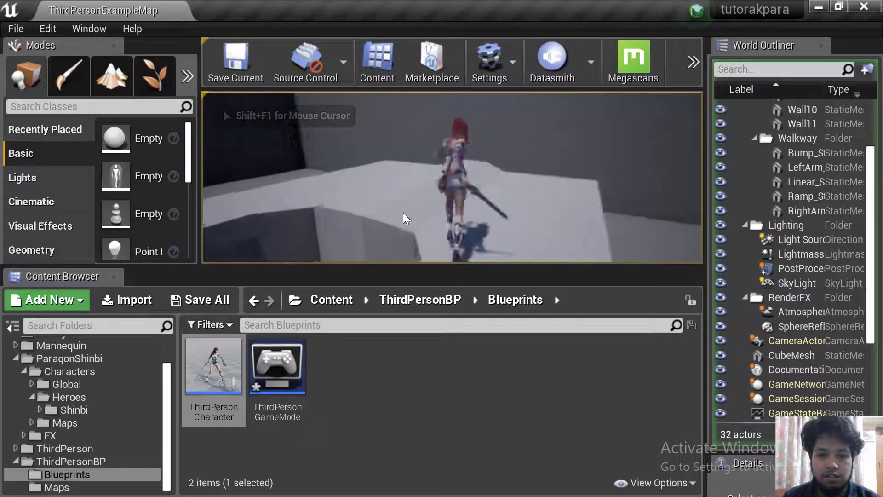
pyautogui.press('w')
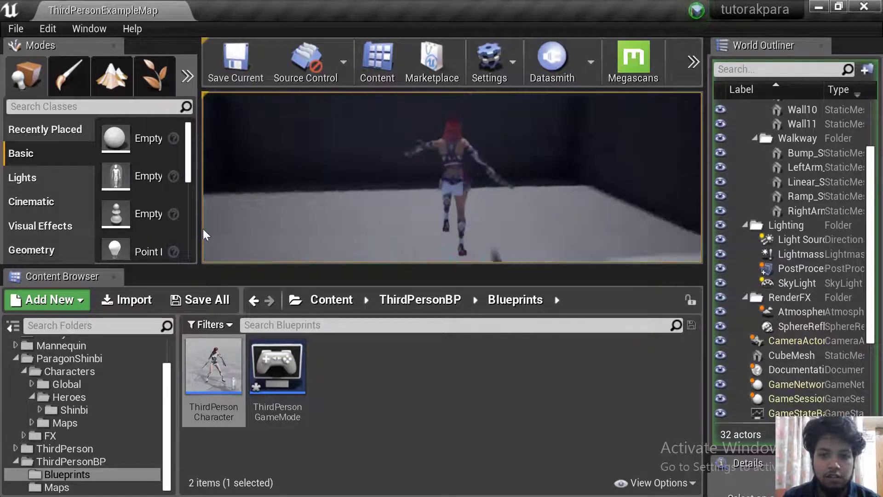
pyautogui.press('w')
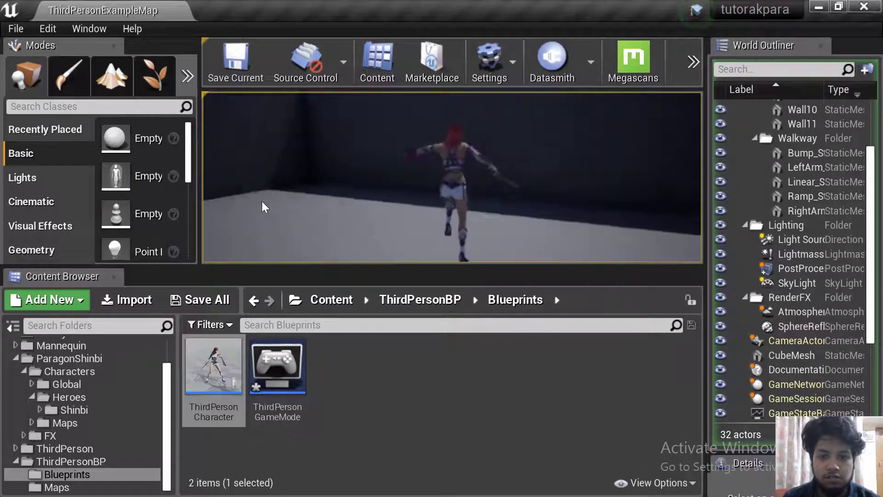
pyautogui.press('w')
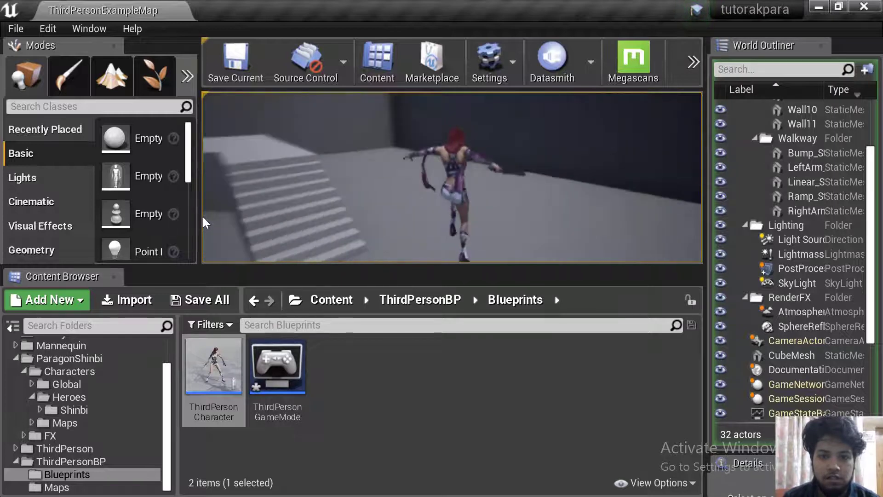
pyautogui.press('w')
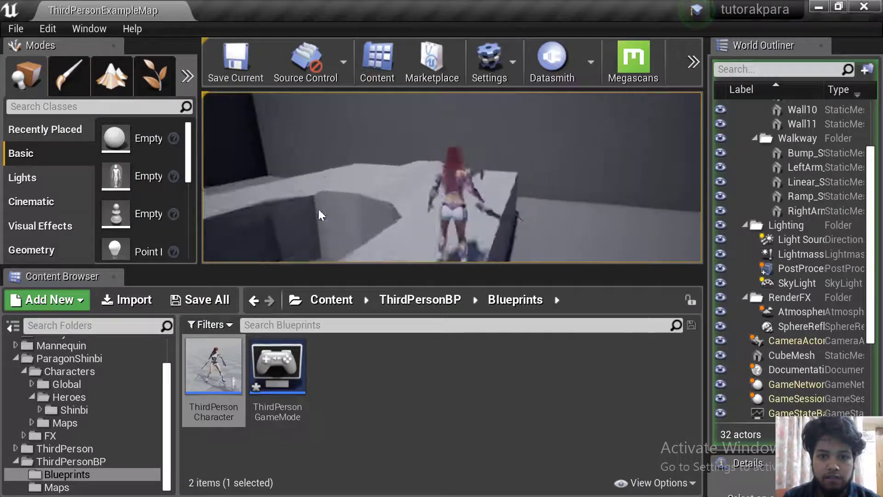
pyautogui.press('w')
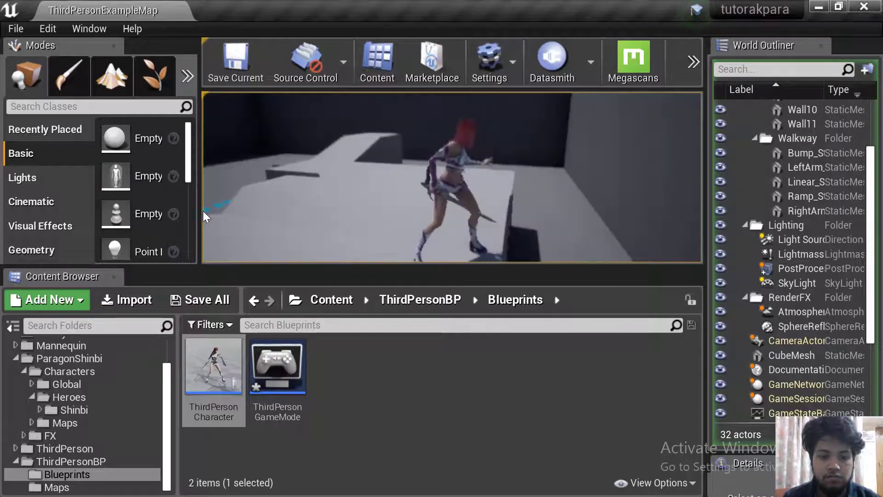
pyautogui.press('w')
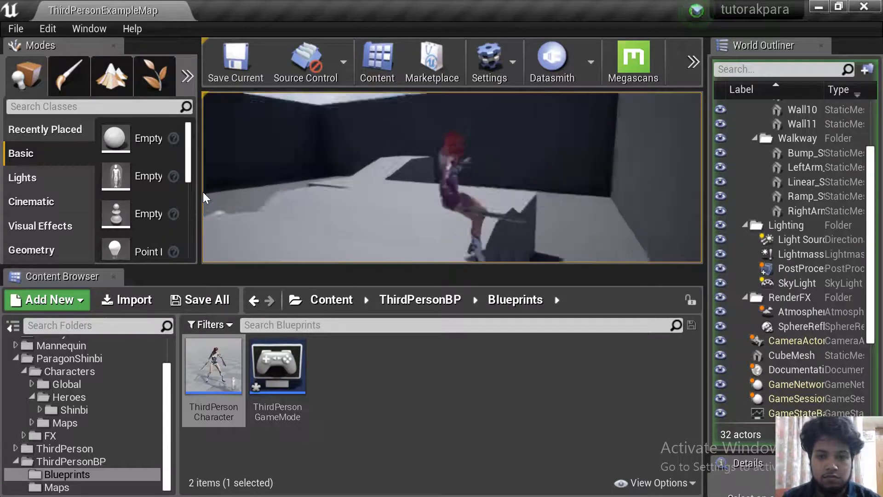
pyautogui.press('w')
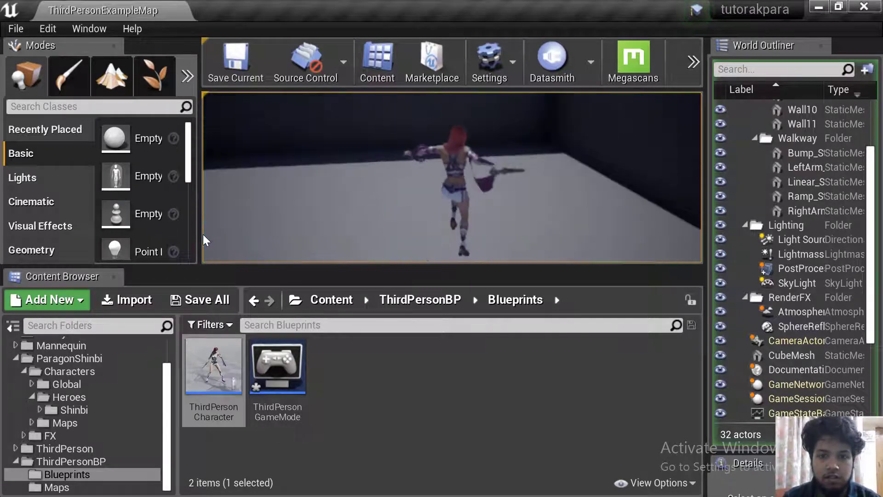
pyautogui.press('w')
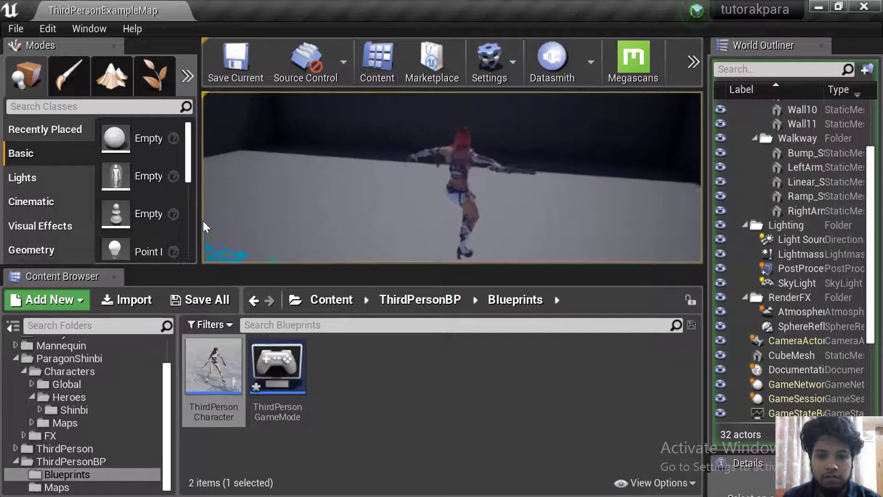
pyautogui.press('w')
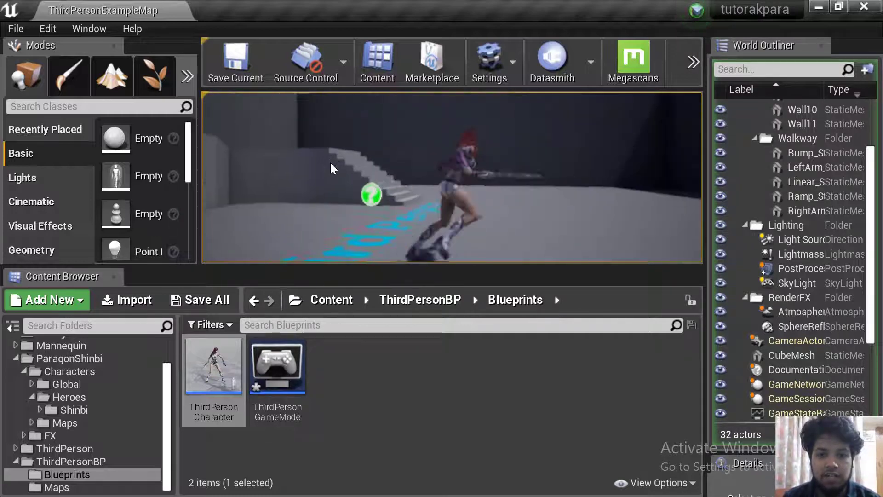
pyautogui.press('Escape')
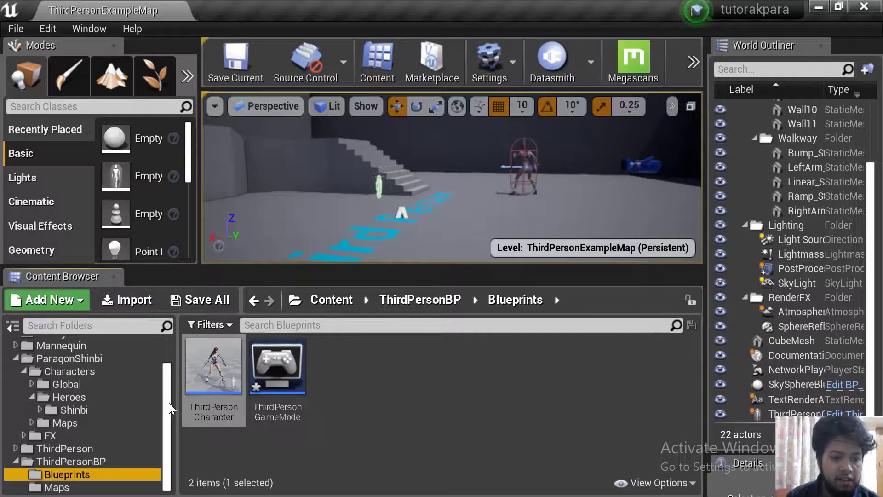
# - In Shinbi's Animations folder, search for the jump animations and open Jump_Start
pyautogui.click(72, 395)
pyautogui.doubleClick(213, 368)
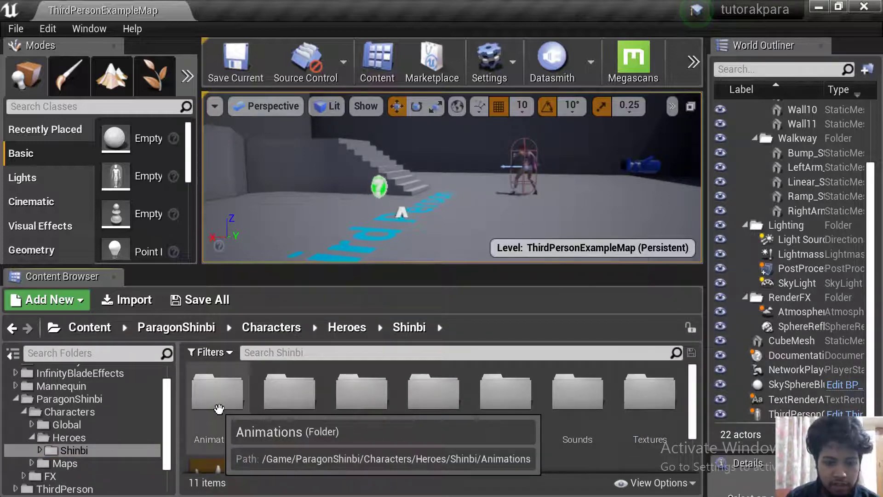
pyautogui.doubleClick(213, 409)
pyautogui.scroll(-2, 417, 408)
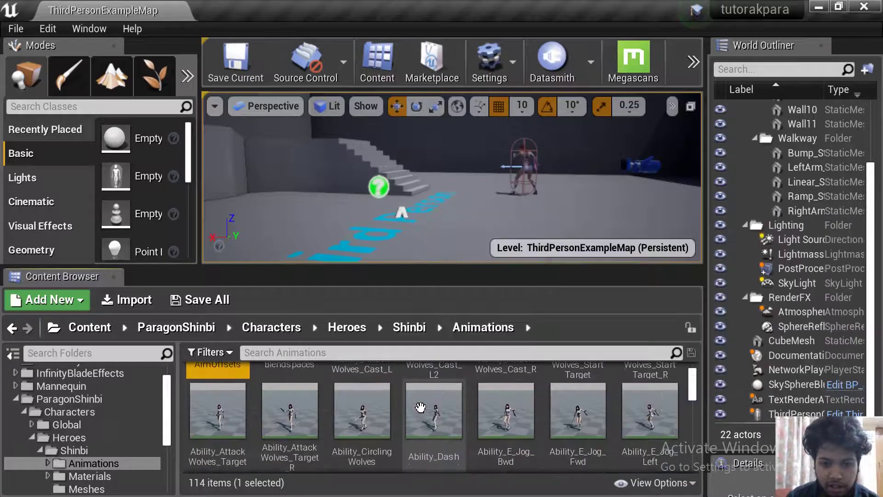
pyautogui.scroll(1, 420, 407)
pyautogui.click(341, 353)
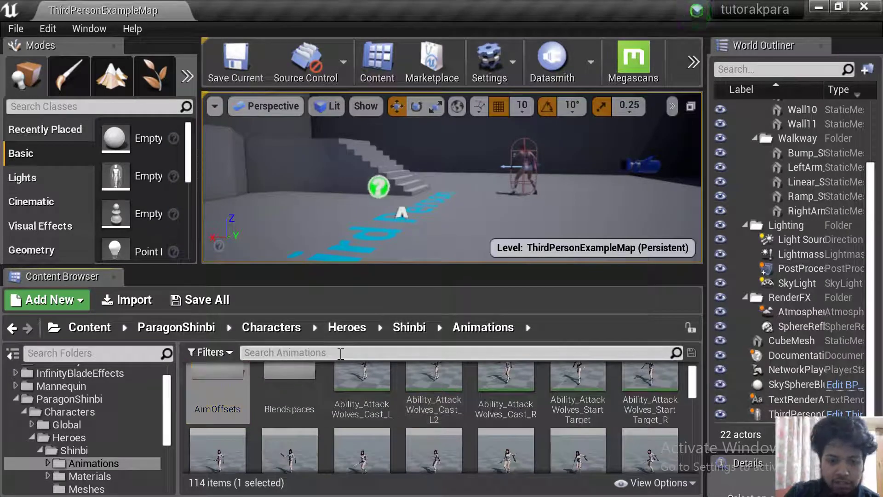
pyautogui.write('jump')
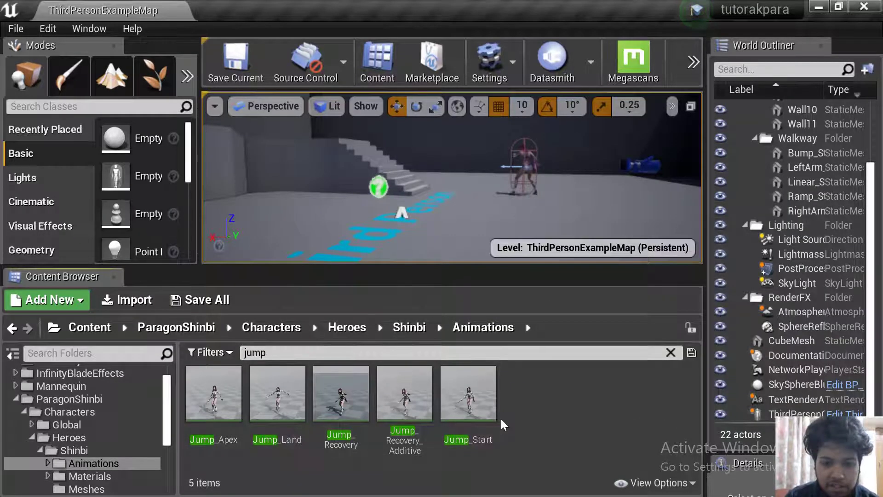
pyautogui.click(482, 419)
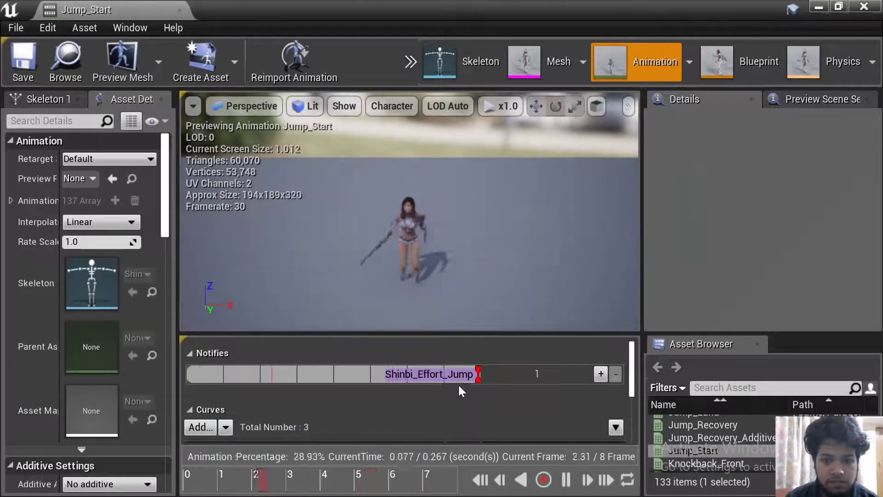
# - Pause and scrub the Jump_Start preview, browsing Add Notify > Play Particle Effect without adding it
pyautogui.click(560, 479)
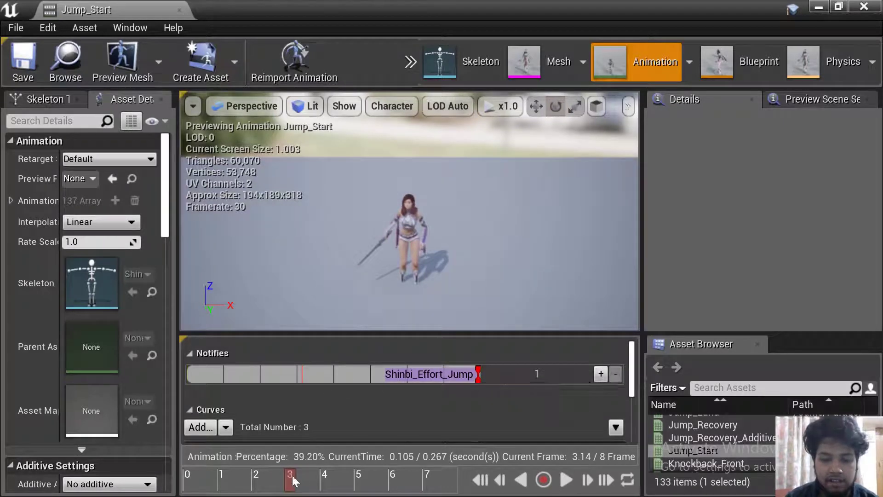
pyautogui.moveTo(292, 481); pyautogui.dragTo(371, 486)
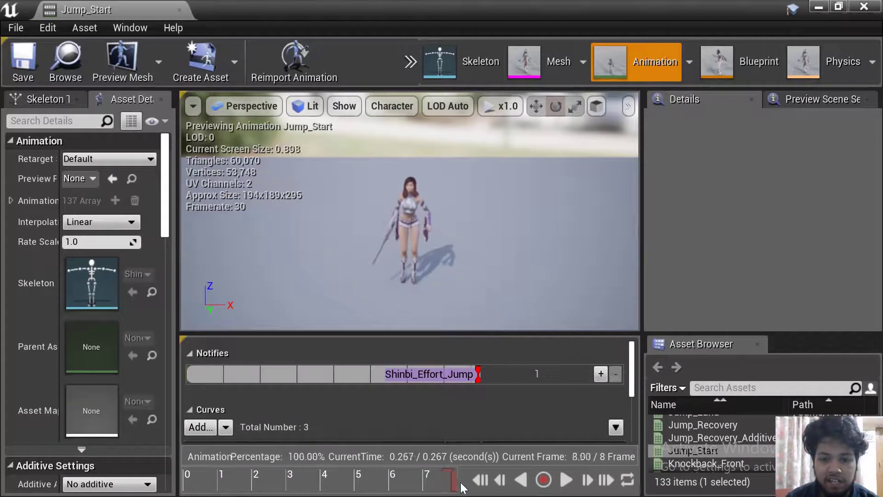
pyautogui.rightClick(468, 374)
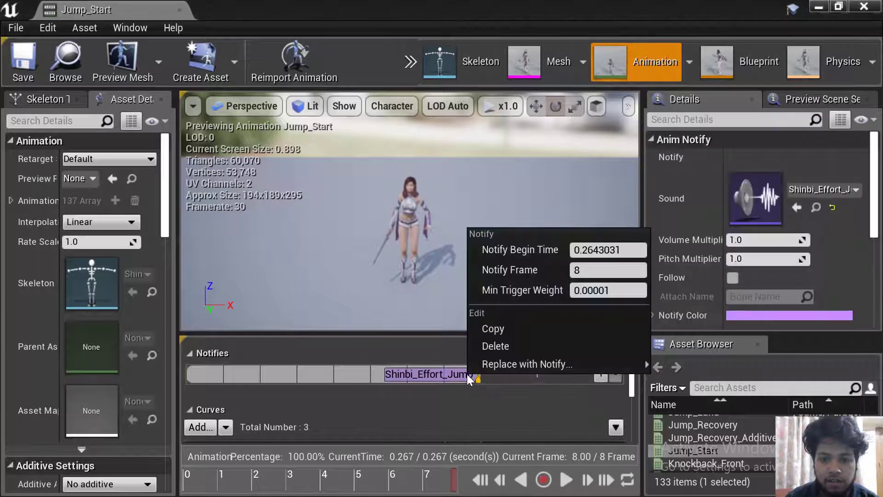
pyautogui.moveTo(355, 395)
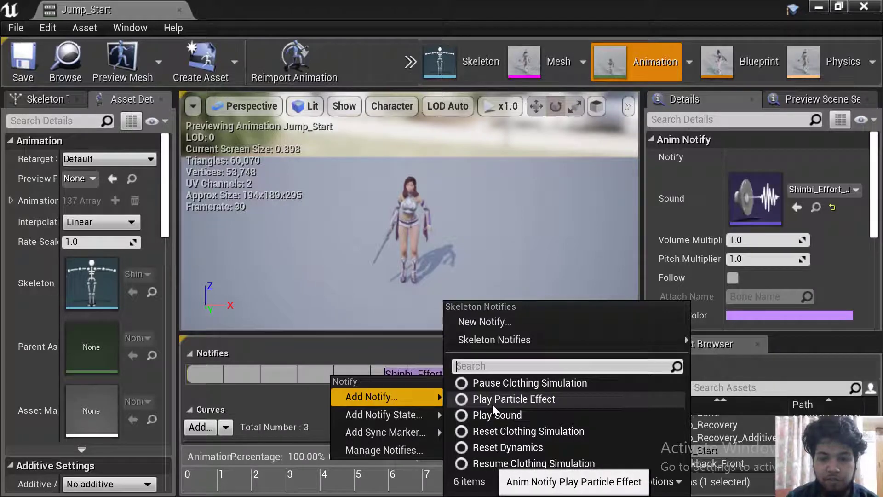
pyautogui.click(490, 242)
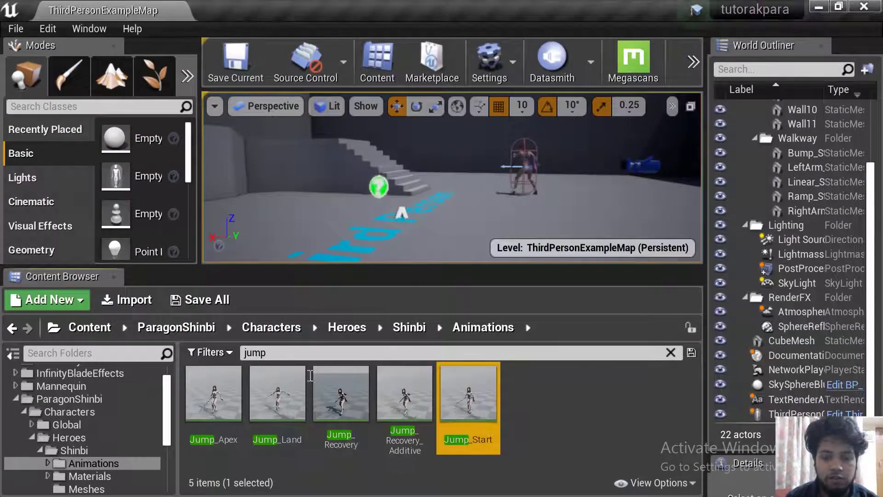
# - Navigate to ThirdPersonBP > Blueprints, clear the search, and open ThirdPersonCharacter
pyautogui.click(166, 438)
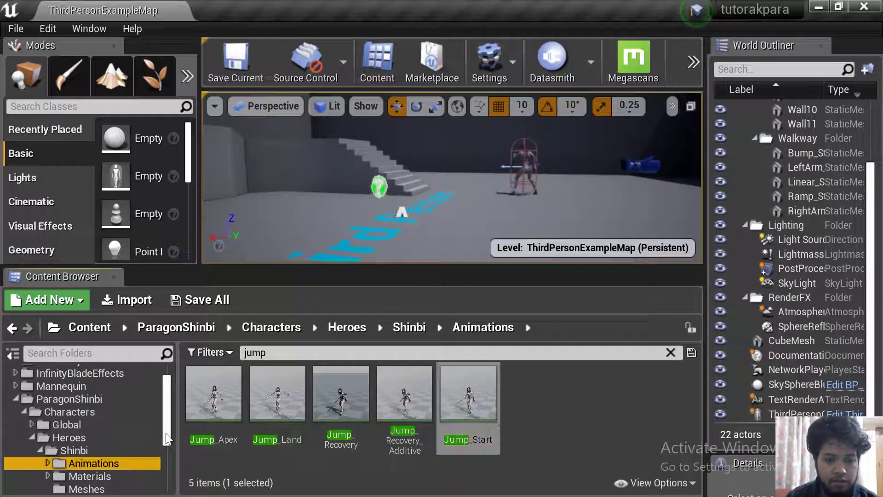
pyautogui.moveTo(166, 438); pyautogui.dragTo(166, 473)
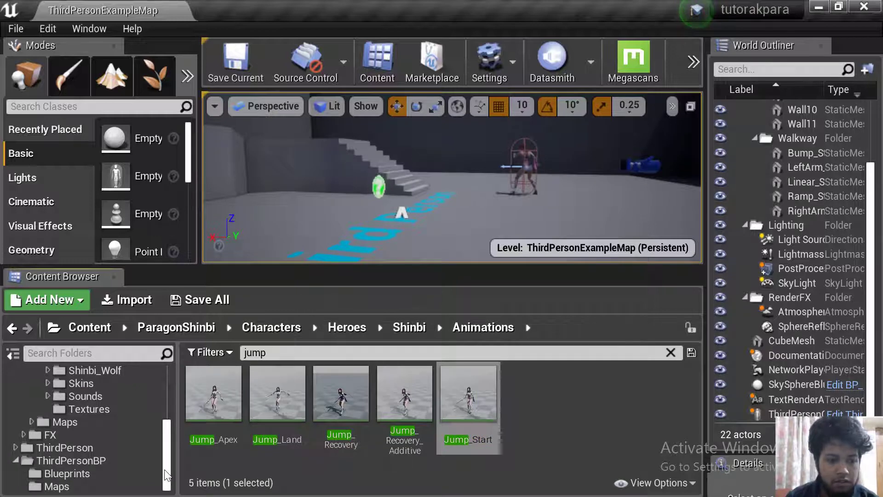
pyautogui.click(93, 462)
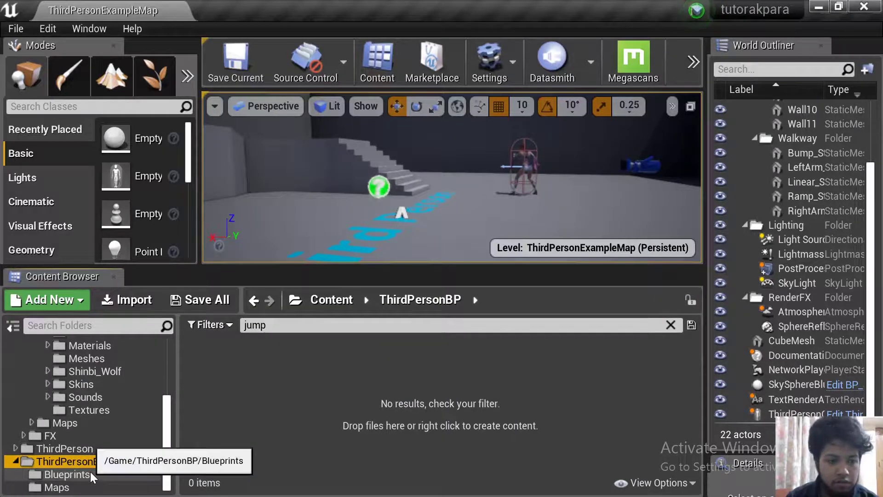
pyautogui.click(69, 487)
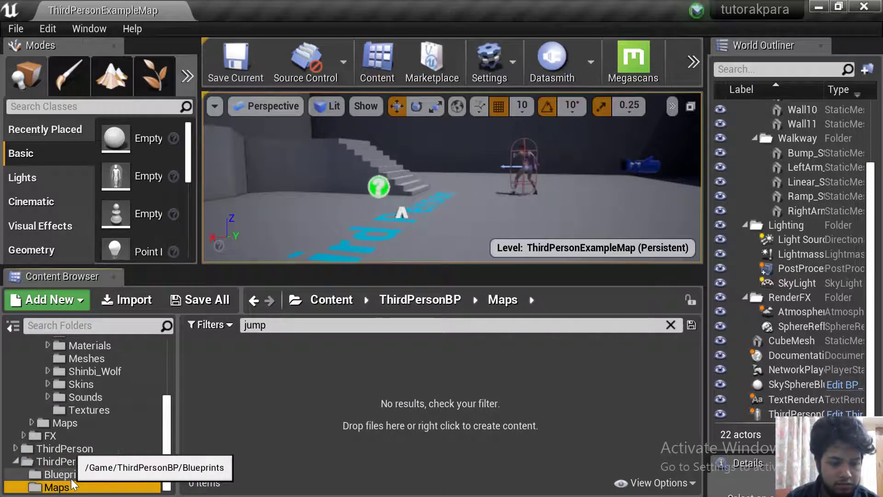
pyautogui.click(62, 475)
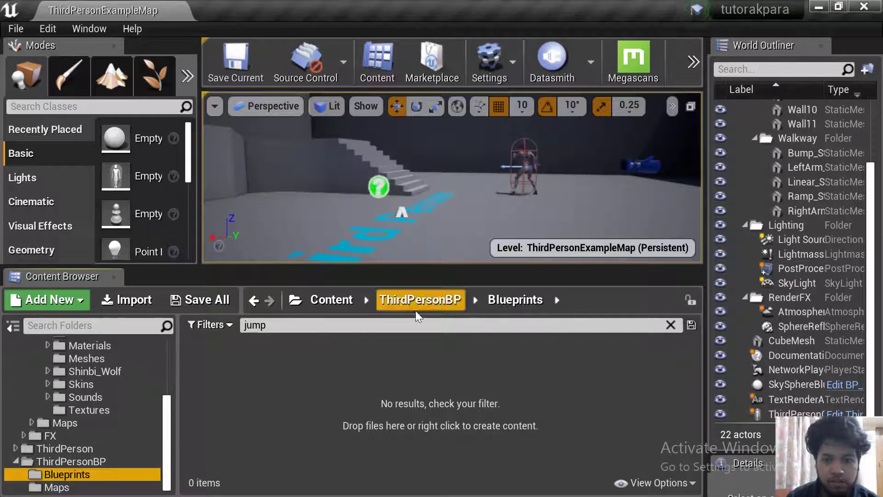
pyautogui.click(670, 325)
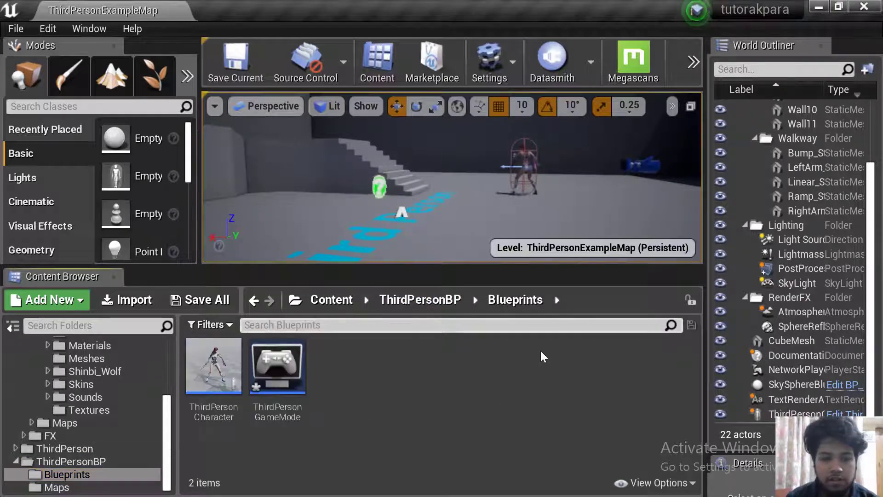
pyautogui.doubleClick(226, 390)
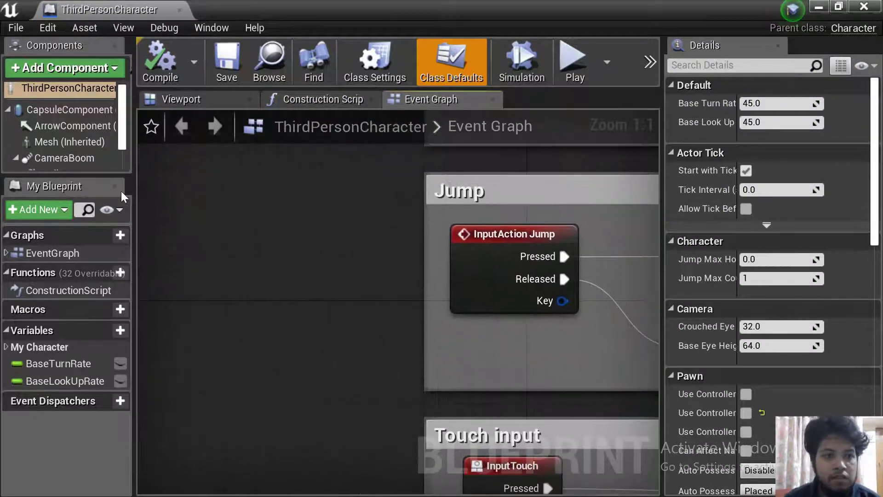
# - Select the Mesh component, pan the Event Graph to the Touch input, and minimize the blueprint editor
pyautogui.click(90, 147)
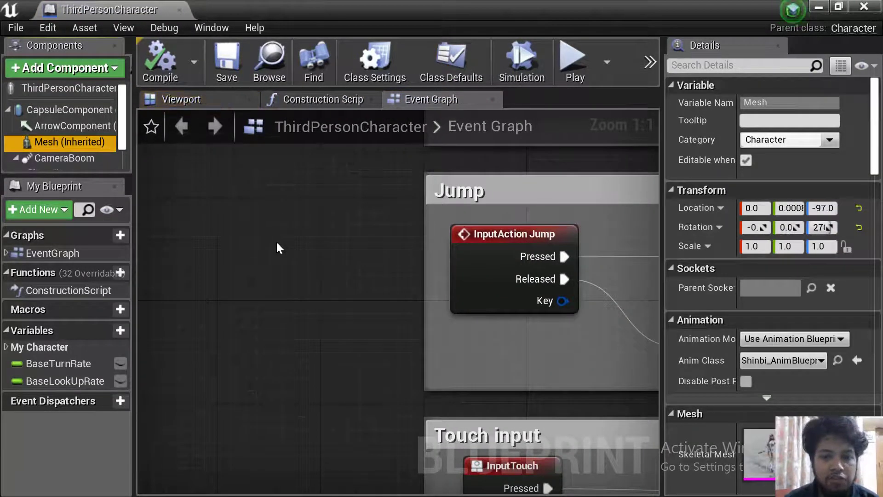
pyautogui.moveTo(276, 241); pyautogui.dragTo(350, 1, button='right')
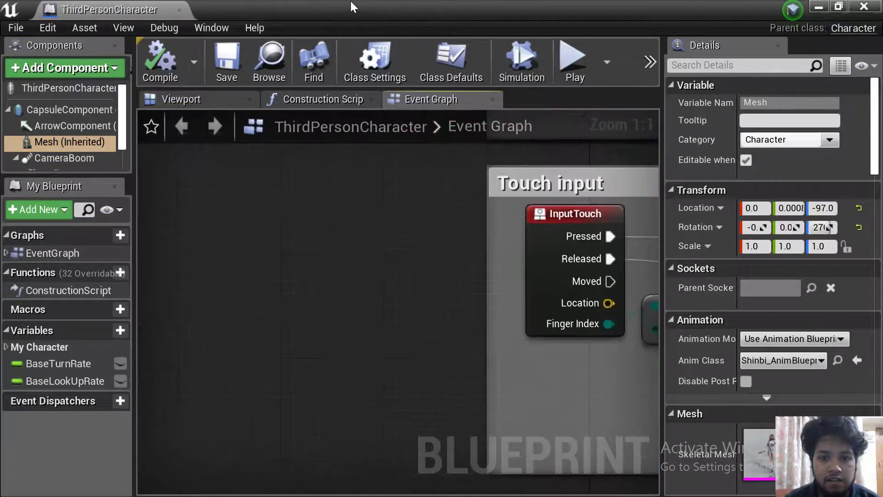
pyautogui.moveTo(383, 464); pyautogui.dragTo(285, 329, button='right')
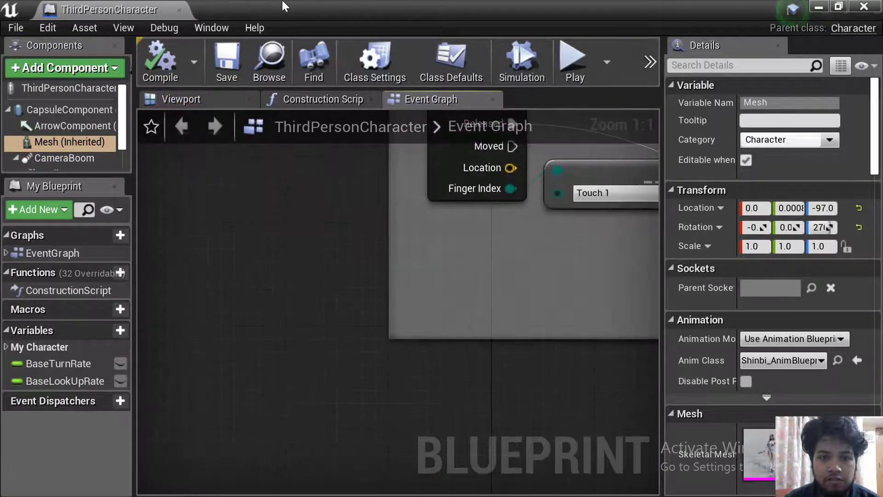
pyautogui.click(820, 10)
pyautogui.click(56, 32)
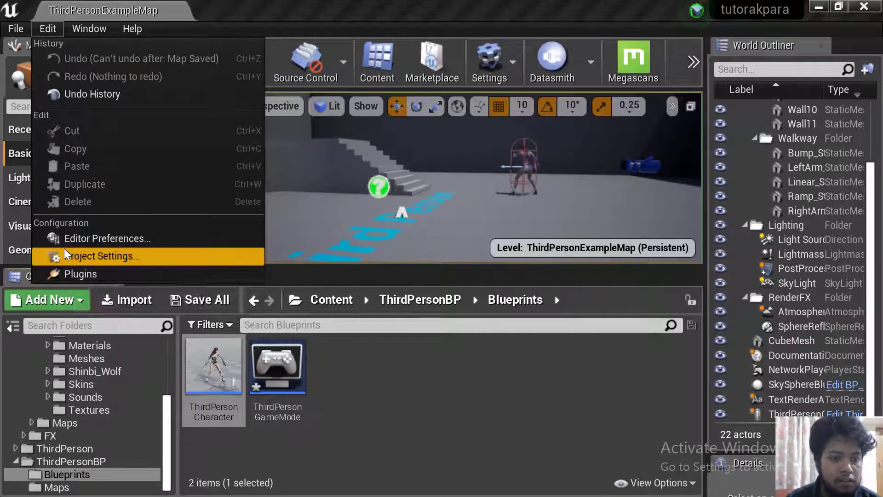
# - Open Project Settings > Input and expand the Action Mappings and Axis Mappings lists
pyautogui.click(82, 256)
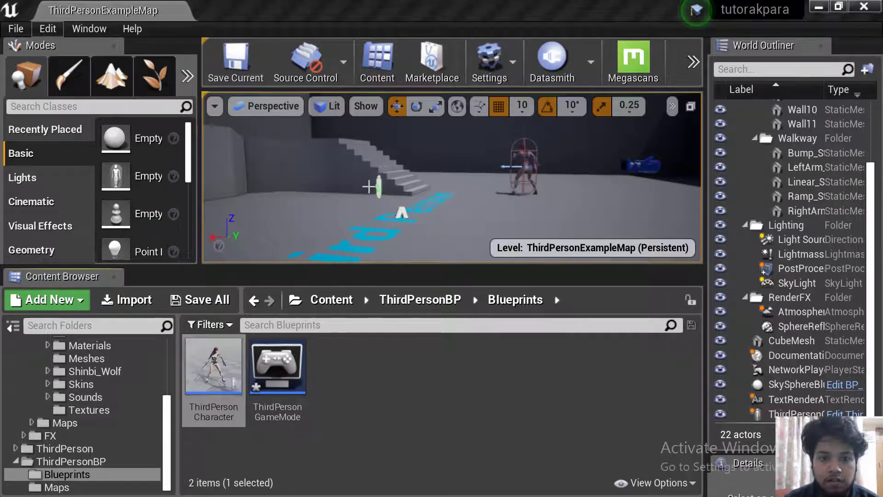
pyautogui.scroll(-10, 367, 162)
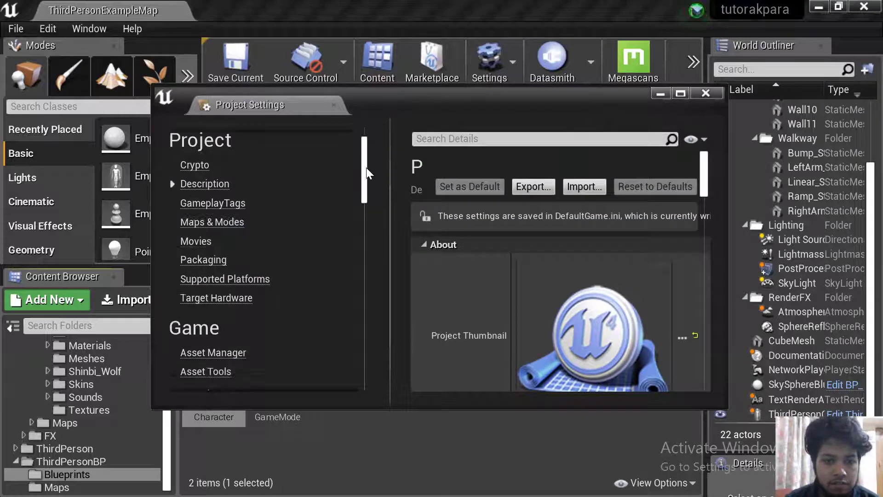
pyautogui.scroll(-5, 361, 224)
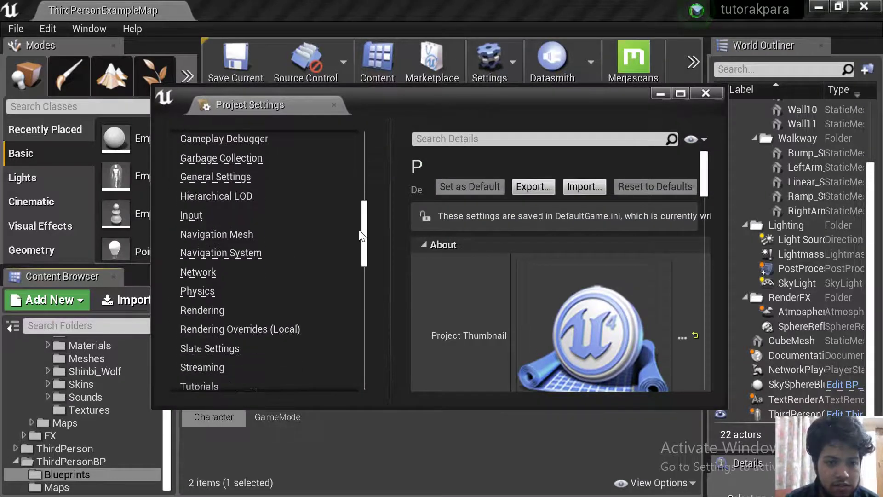
pyautogui.click(201, 213)
pyautogui.scroll(-2, 462, 267)
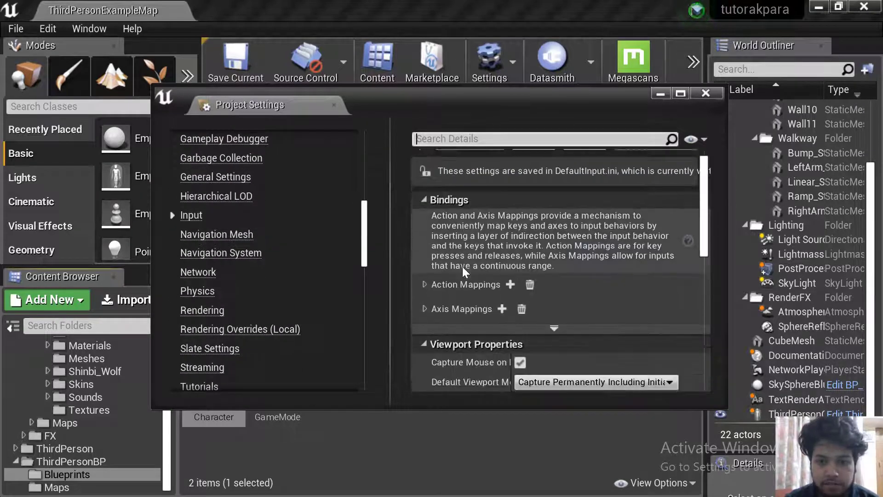
pyautogui.click(424, 279)
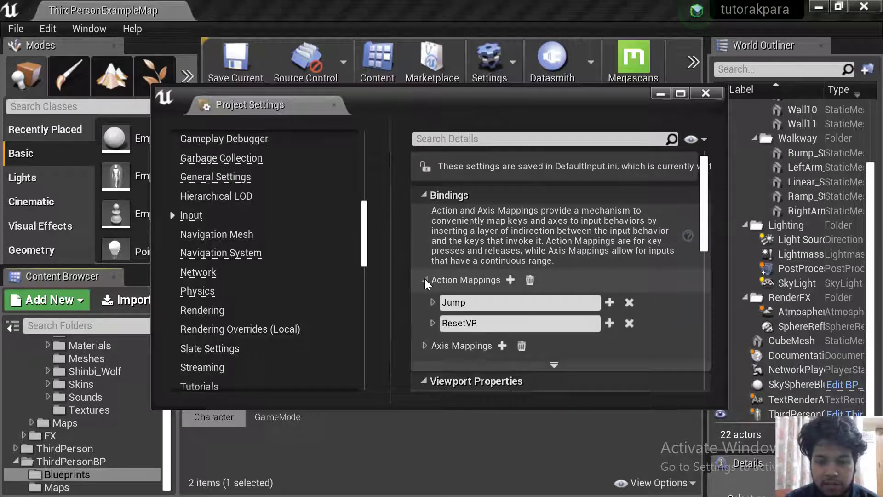
pyautogui.scroll(-2, 424, 279)
pyautogui.click(424, 288)
pyautogui.scroll(-4, 424, 288)
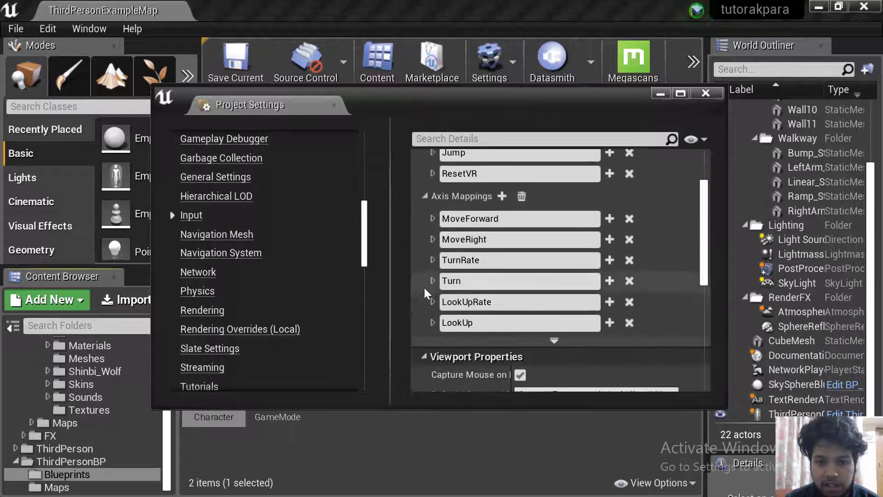
pyautogui.scroll(1, 424, 288)
pyautogui.scroll(2, 424, 287)
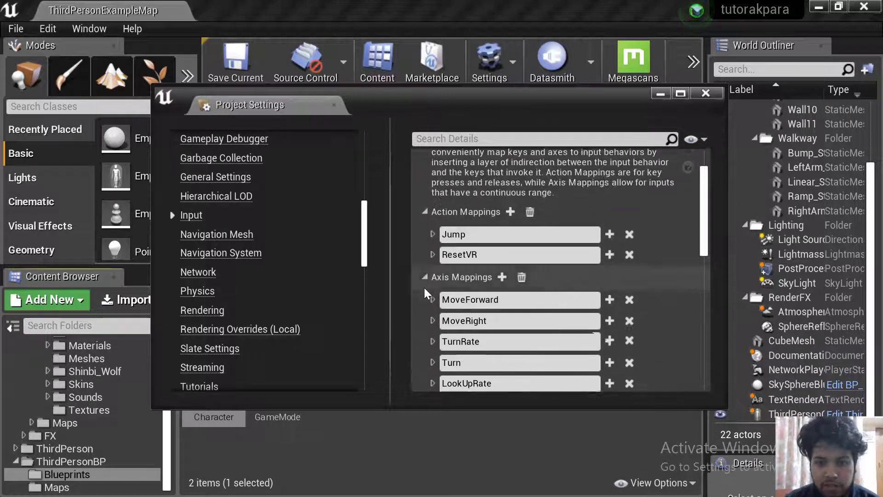
pyautogui.scroll(2, 424, 288)
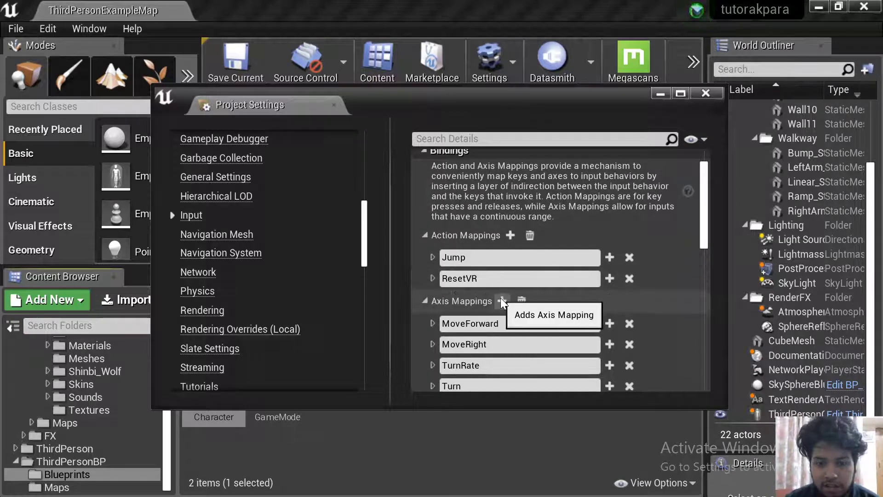
pyautogui.scroll(-1, 500, 297)
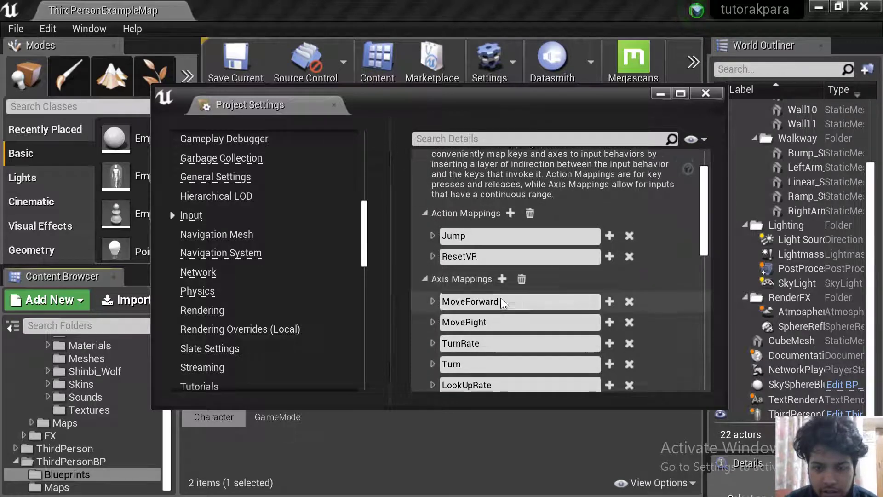
# - Add an axis mapping and clear its name, then add action mapping NewActionMapping_0
pyautogui.click(501, 272)
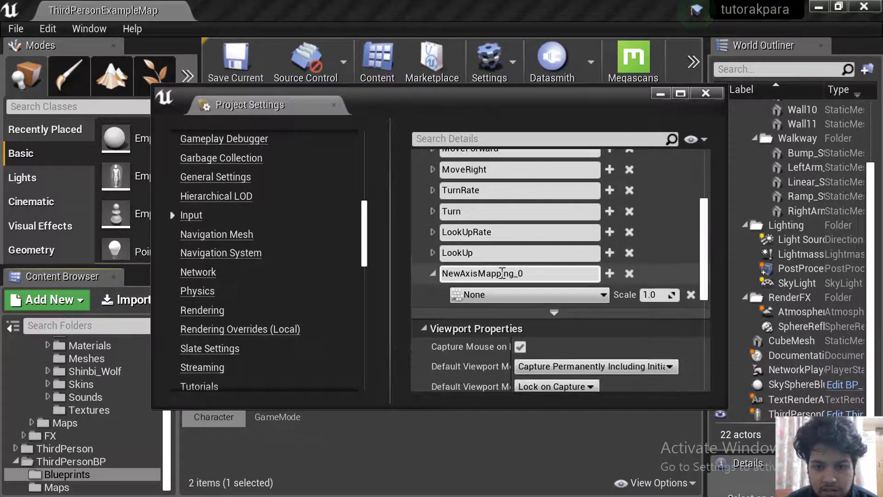
pyautogui.doubleClick(484, 274)
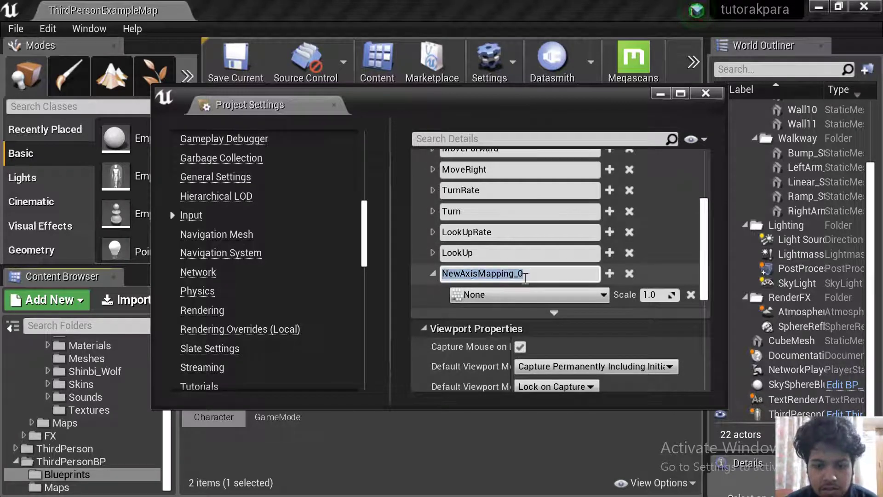
pyautogui.press('BackSpace')
pyautogui.scroll(2, 546, 274)
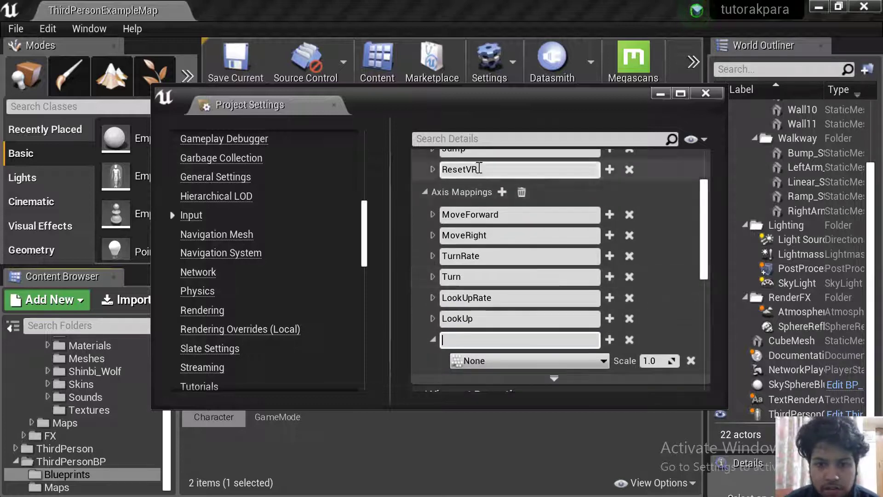
pyautogui.scroll(5, 548, 273)
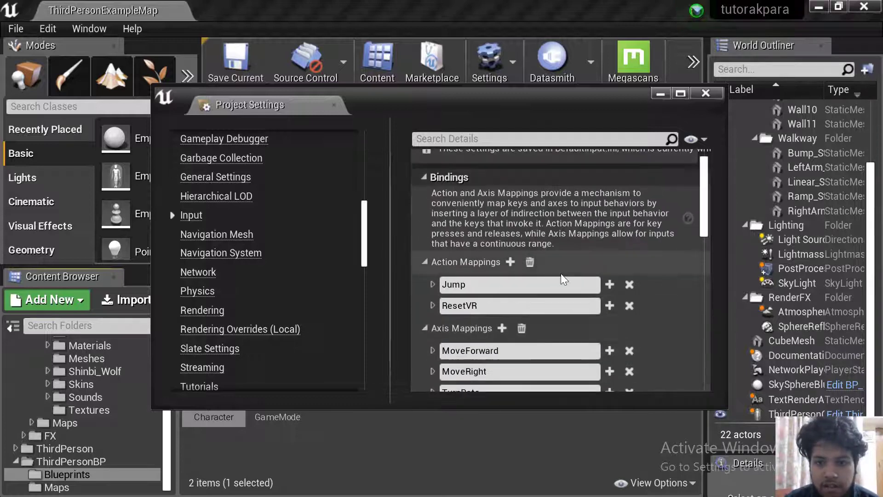
pyautogui.click(510, 262)
pyautogui.scroll(-2, 509, 260)
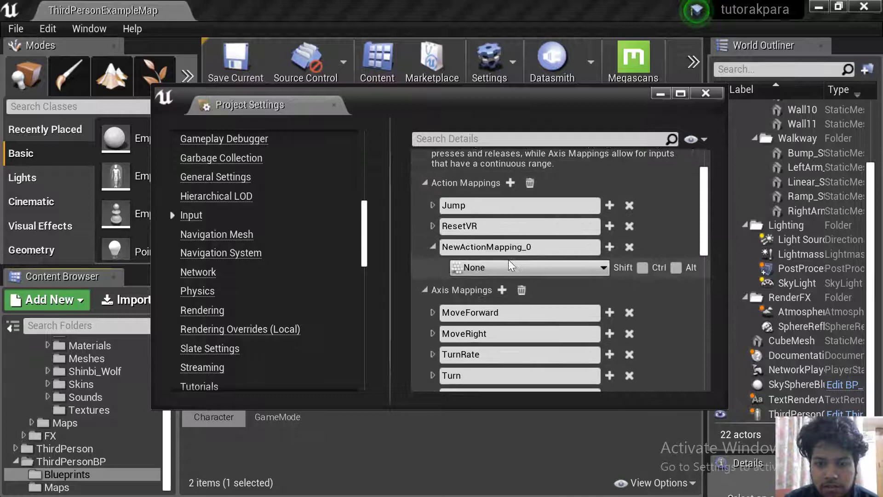
# - Rename the new action mapping to attack and bind it to Keyboard E
pyautogui.click(536, 248)
pyautogui.press('BackSpace')
pyautogui.write('attack')
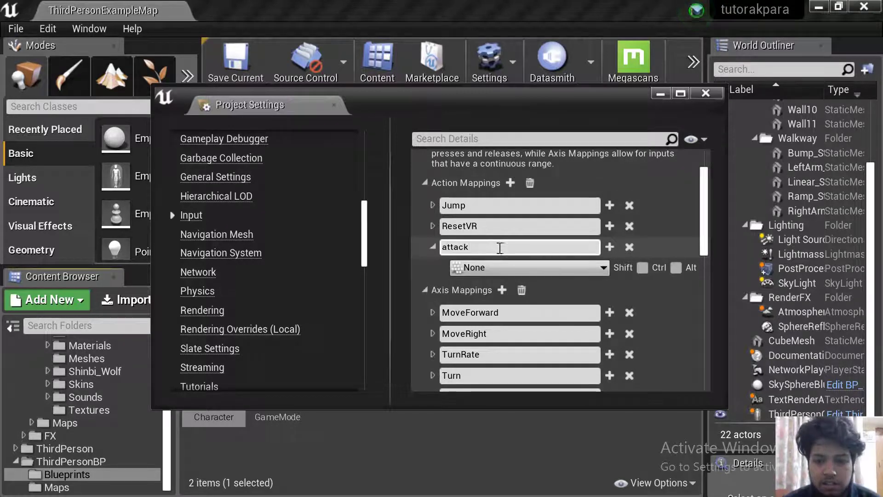
pyautogui.click(507, 266)
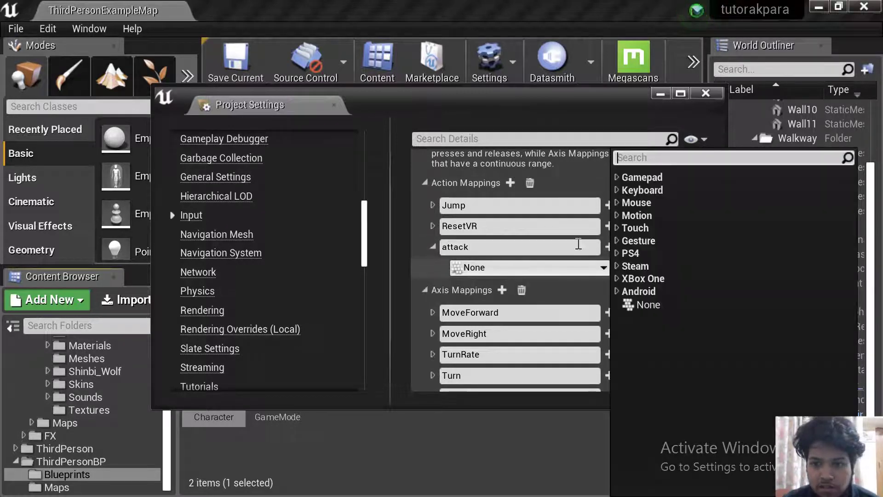
pyautogui.click(619, 189)
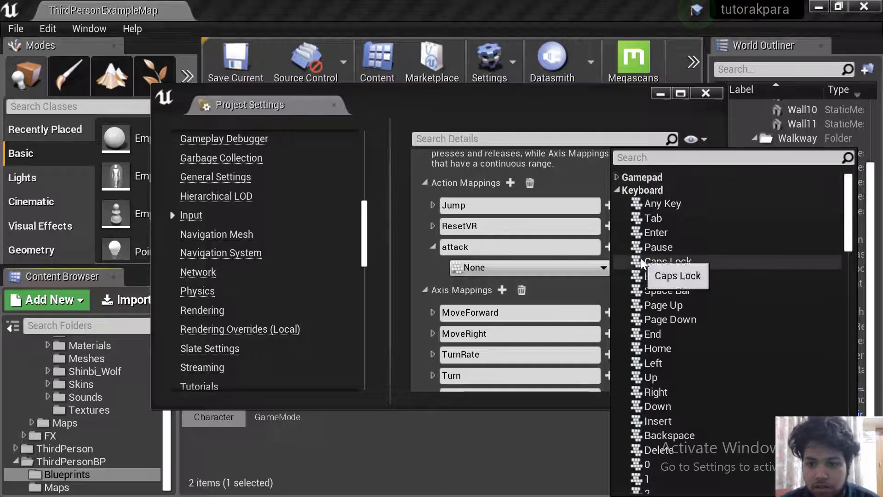
pyautogui.scroll(-5, 641, 258)
pyautogui.scroll(-5, 641, 258)
pyautogui.scroll(-3, 641, 258)
pyautogui.scroll(-1, 641, 258)
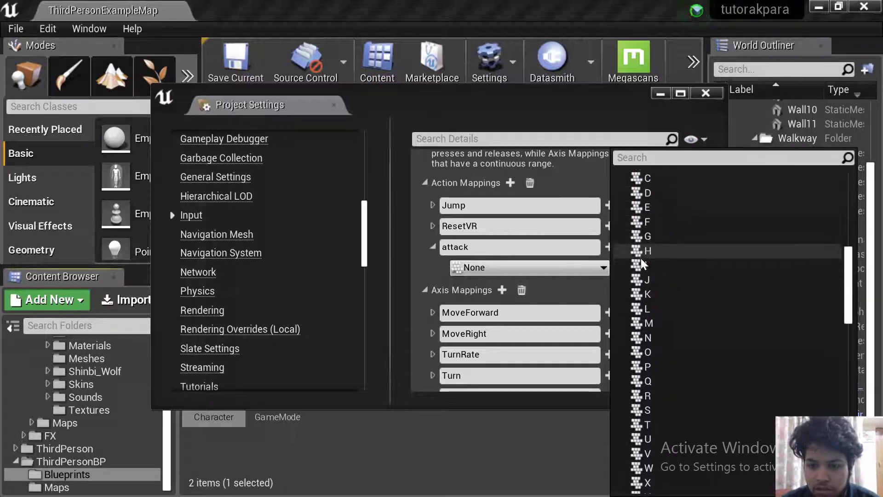
pyautogui.scroll(-8, 641, 258)
pyautogui.scroll(-5, 641, 258)
pyautogui.scroll(-3, 641, 258)
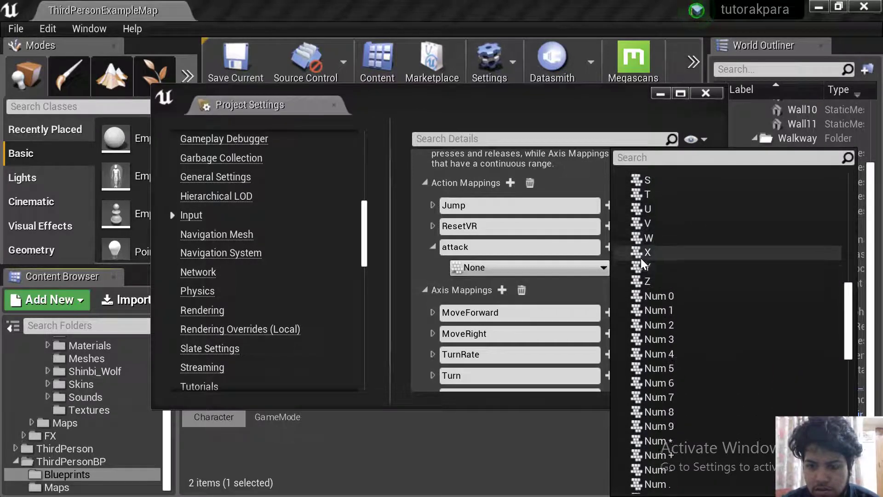
pyautogui.scroll(1, 641, 258)
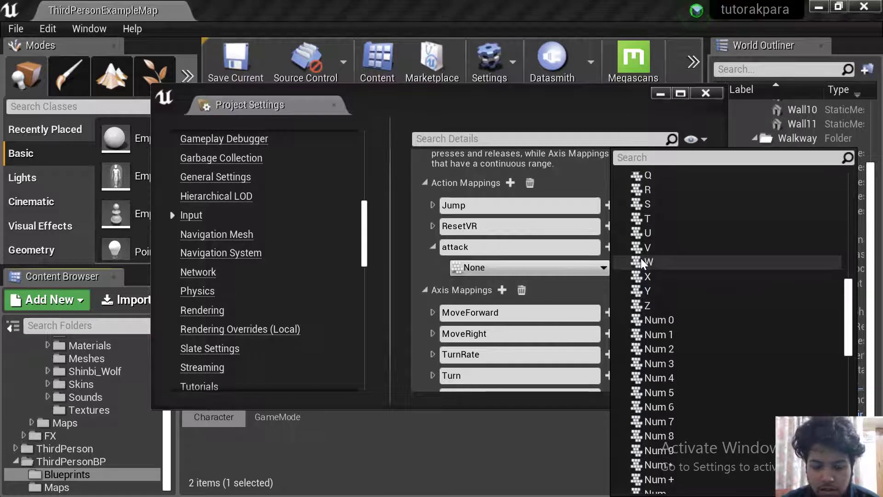
pyautogui.scroll(3, 656, 212)
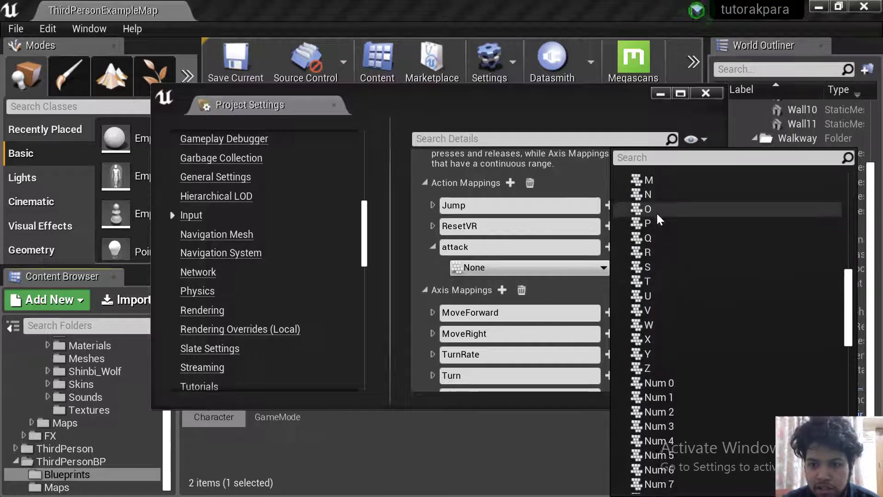
pyautogui.scroll(2, 656, 212)
pyautogui.scroll(3, 656, 211)
pyautogui.scroll(2, 656, 211)
pyautogui.scroll(2, 656, 211)
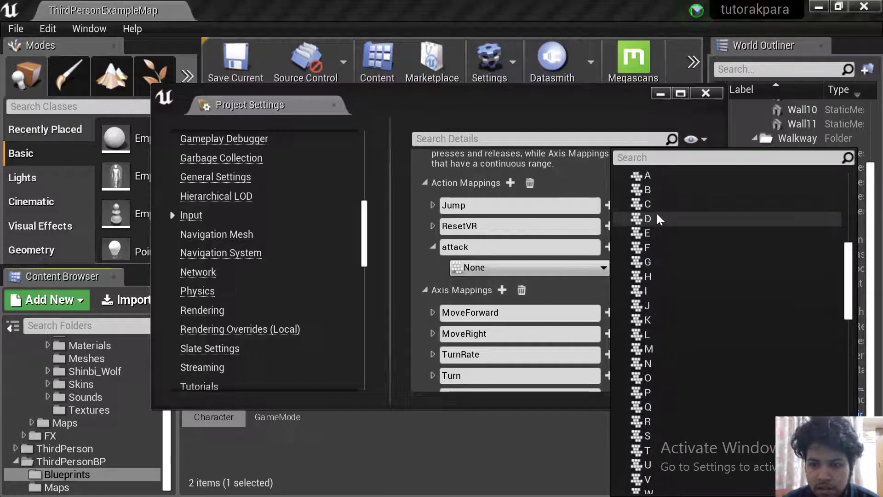
pyautogui.click(657, 235)
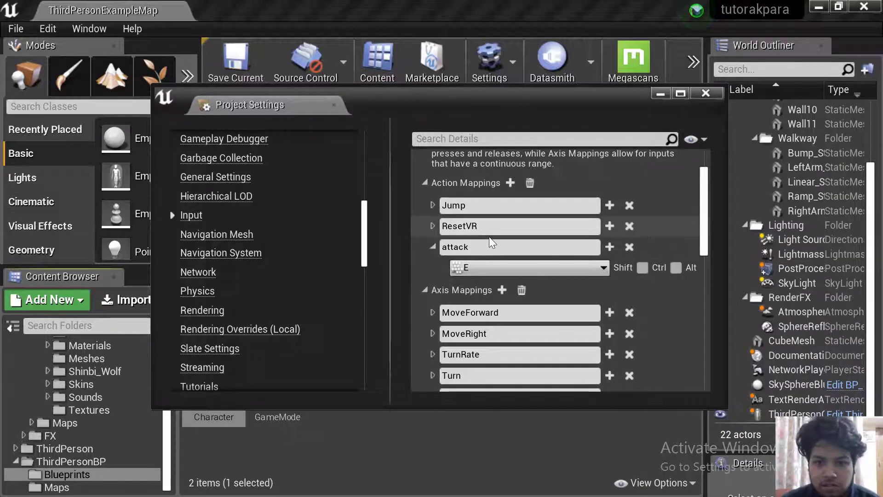
# - Expand the Jump and ResetVR mappings to review their key bindings
pyautogui.click(433, 204)
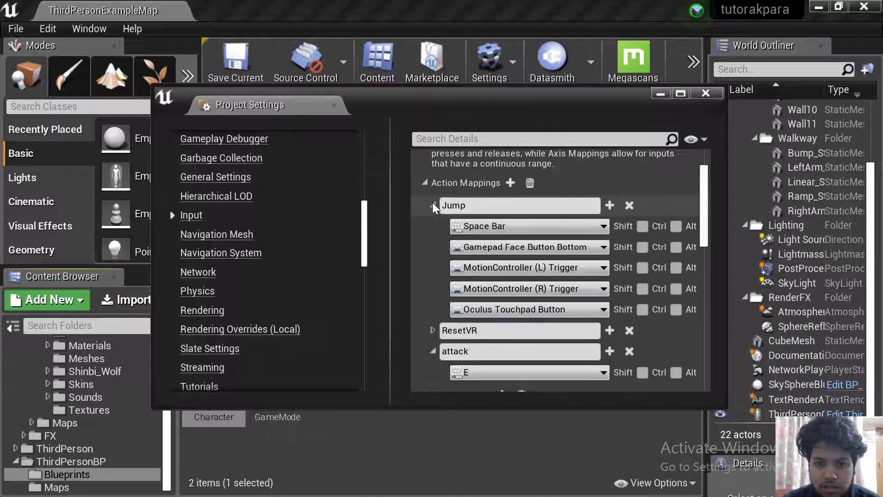
pyautogui.click(432, 330)
pyautogui.scroll(-1, 436, 335)
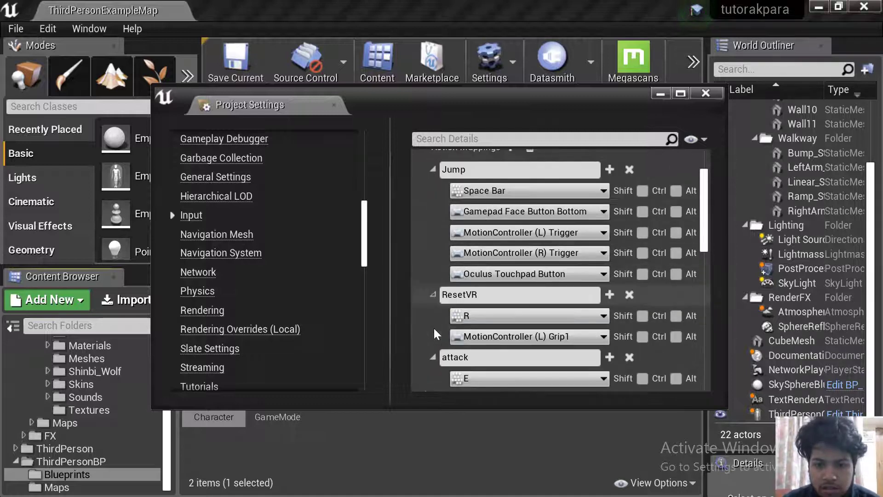
pyautogui.scroll(-3, 435, 327)
pyautogui.scroll(2, 509, 218)
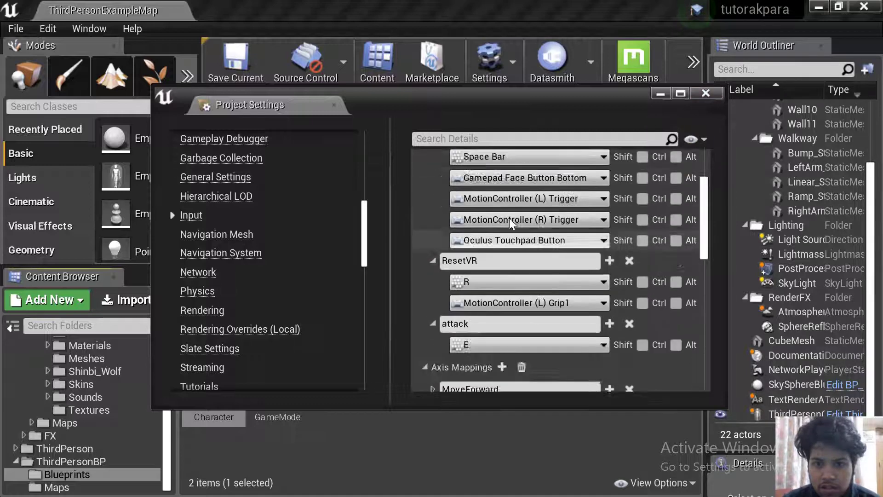
pyautogui.scroll(2, 510, 218)
# - Close Project Settings and open the ThirdPersonCharacter blueprint's Event Graph
pyautogui.click(710, 95)
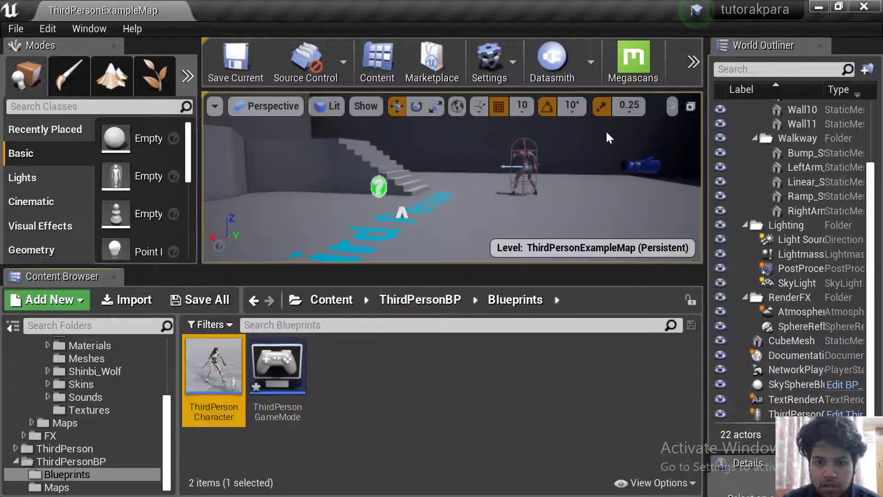
pyautogui.doubleClick(205, 394)
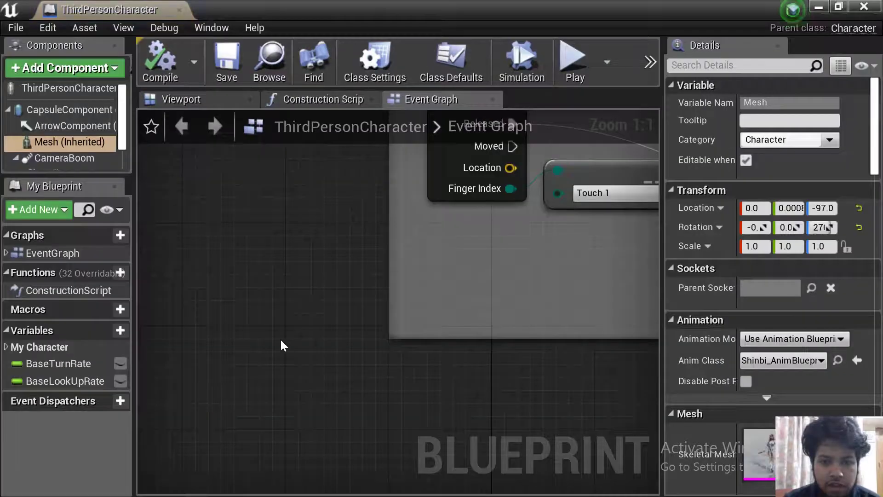
pyautogui.moveTo(280, 338)
pyautogui.mouseDown(button='right')
pyautogui.moveTo(190, 178)
pyautogui.moveTo(171, 164)
pyautogui.mouseUp(button='right')
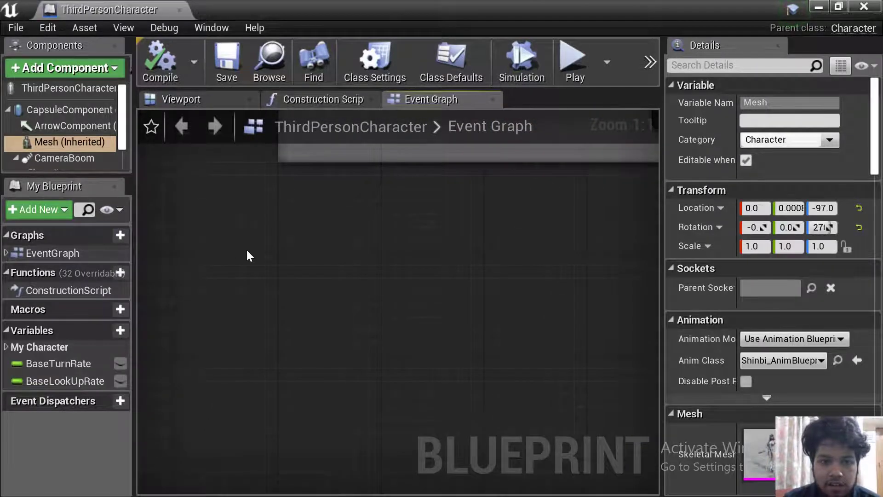
# - Add an InputAction attack event node to the Event Graph
pyautogui.rightClick(247, 251)
pyautogui.write('i')
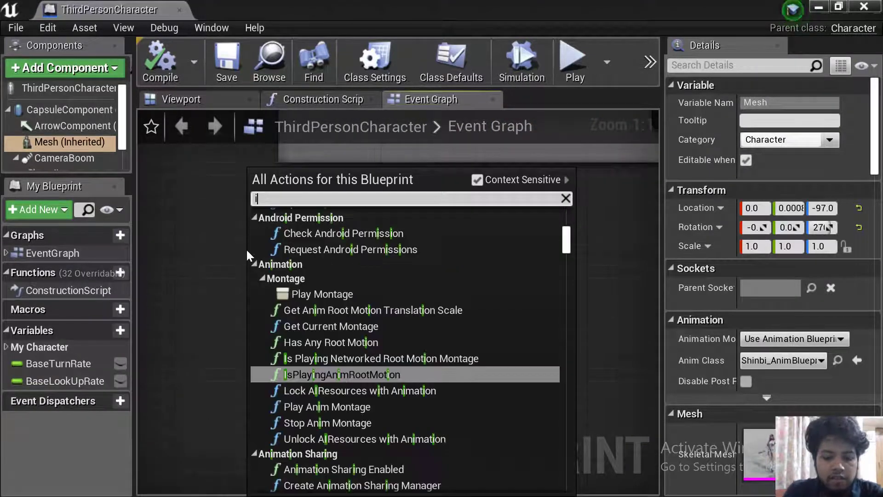
pyautogui.write('nput e')
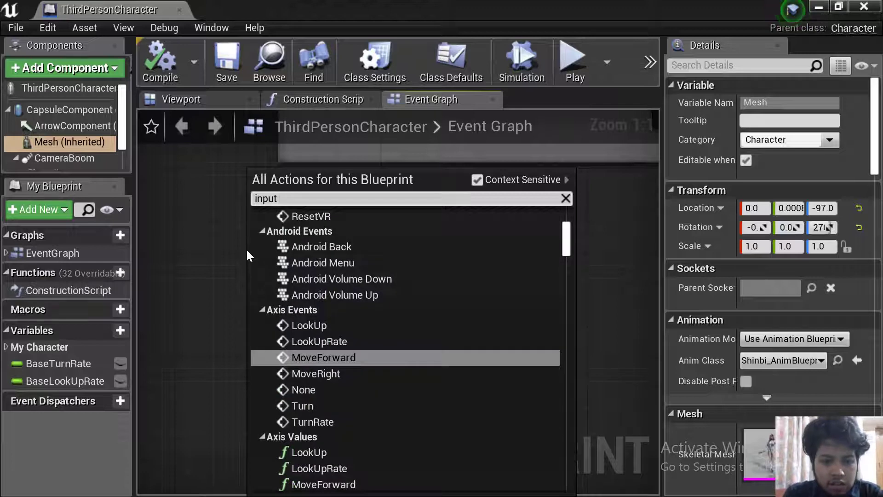
pyautogui.press('BackSpace')
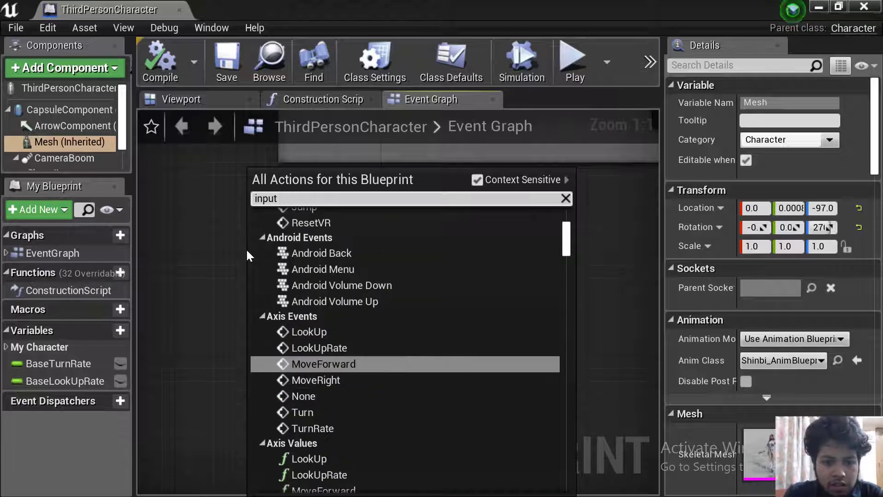
pyautogui.write(' a')
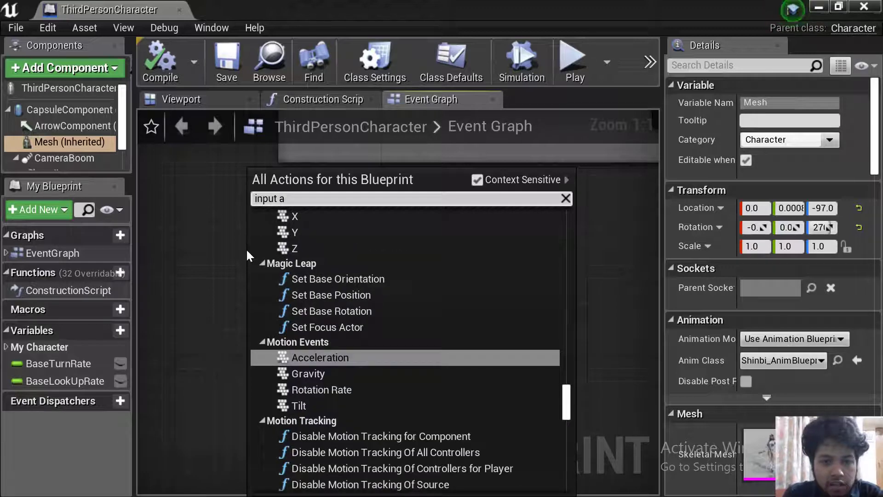
pyautogui.write('tt')
pyautogui.press('Escape')
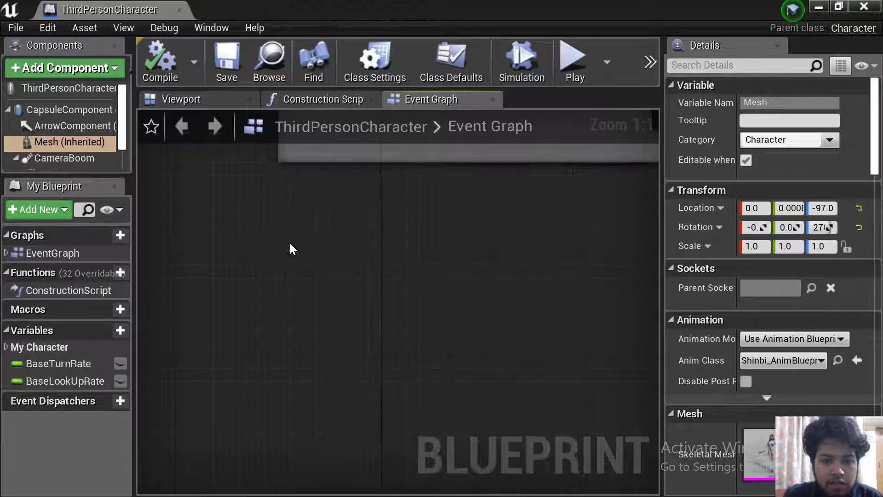
# - Connect a Play Montage node to attack's Pressed output and compile the blueprint
pyautogui.moveTo(371, 285)
pyautogui.mouseDown()
pyautogui.moveTo(517, 263)
pyautogui.moveTo(559, 269)
pyautogui.mouseUp()
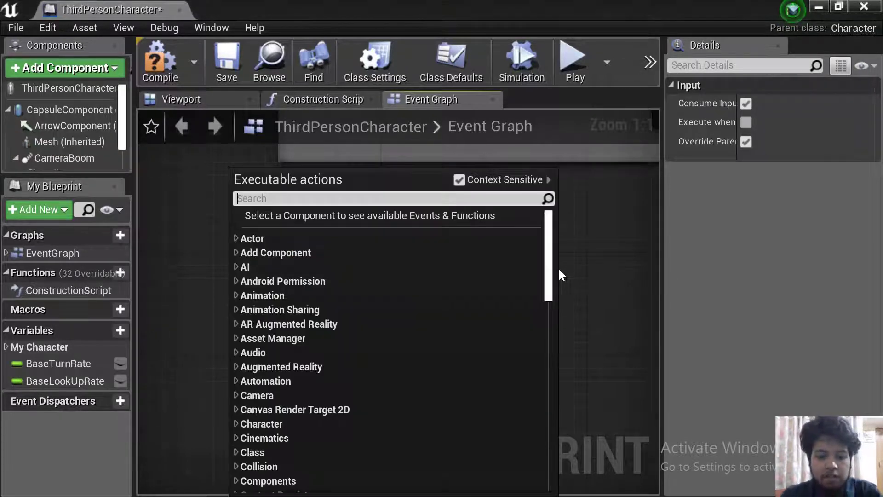
pyautogui.write('play')
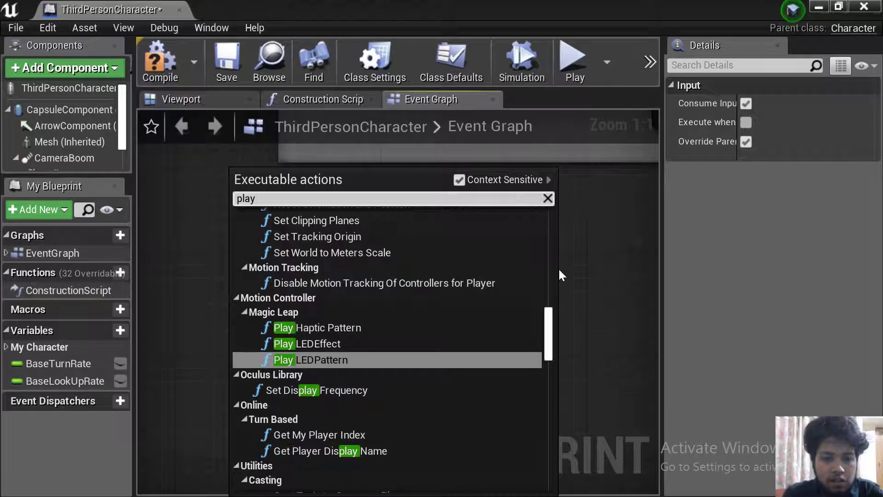
pyautogui.write(' m')
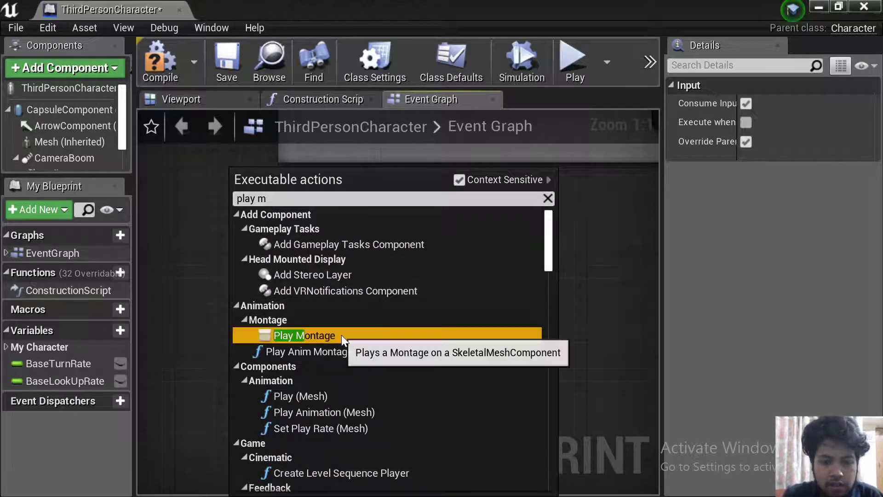
pyautogui.click(342, 335)
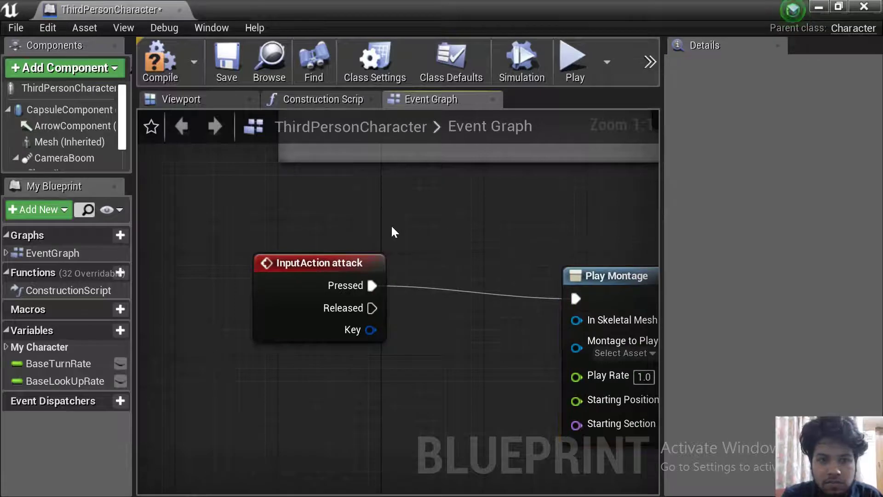
pyautogui.click(160, 69)
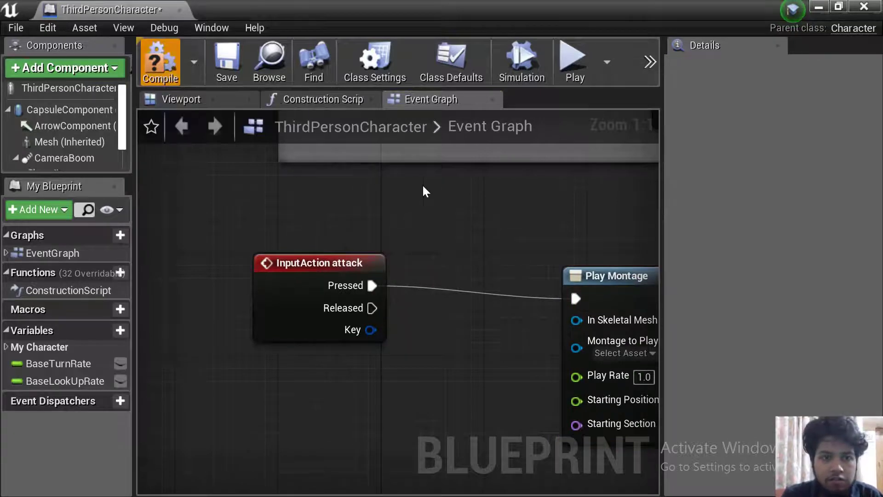
pyautogui.click(820, 4)
# - Browse Shinbi's Animations and Meshes folders in the Content Browser
pyautogui.scroll(3, 110, 408)
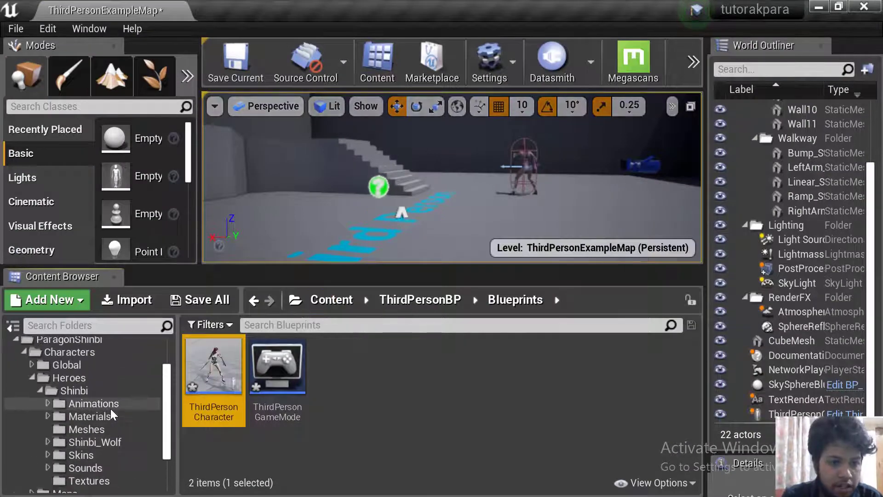
pyautogui.click(110, 408)
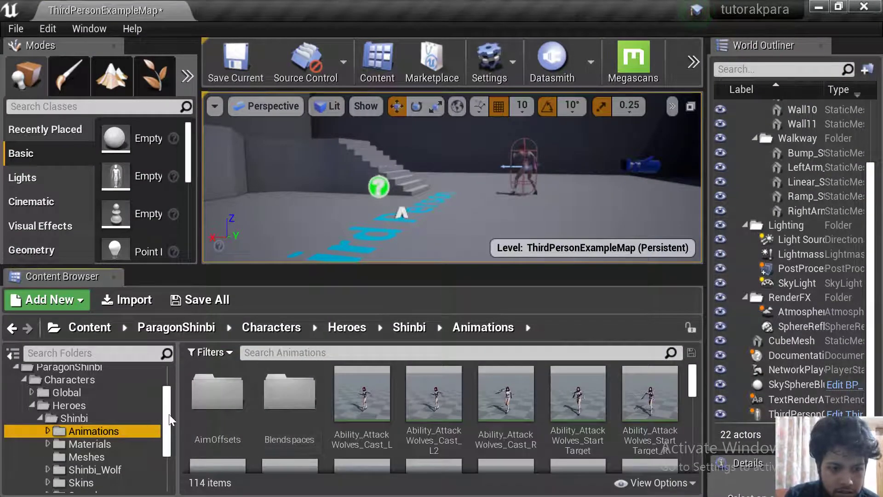
pyautogui.moveTo(168, 415); pyautogui.dragTo(167, 430)
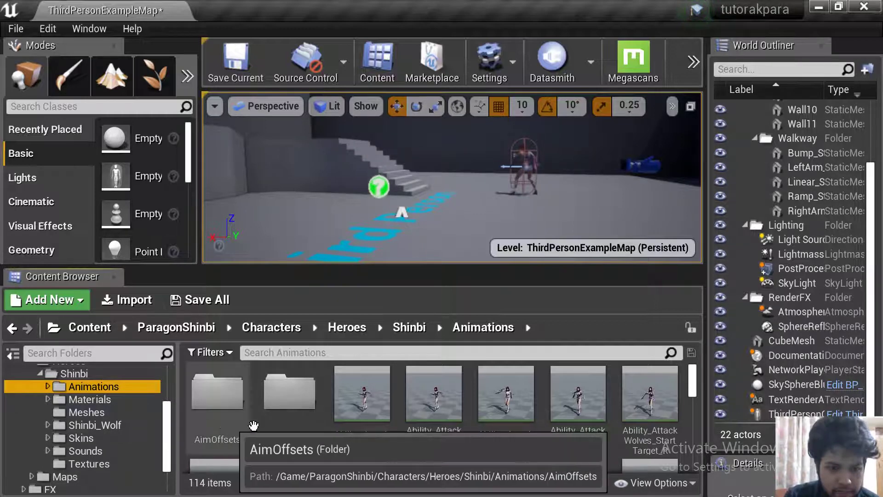
pyautogui.scroll(-1, 290, 424)
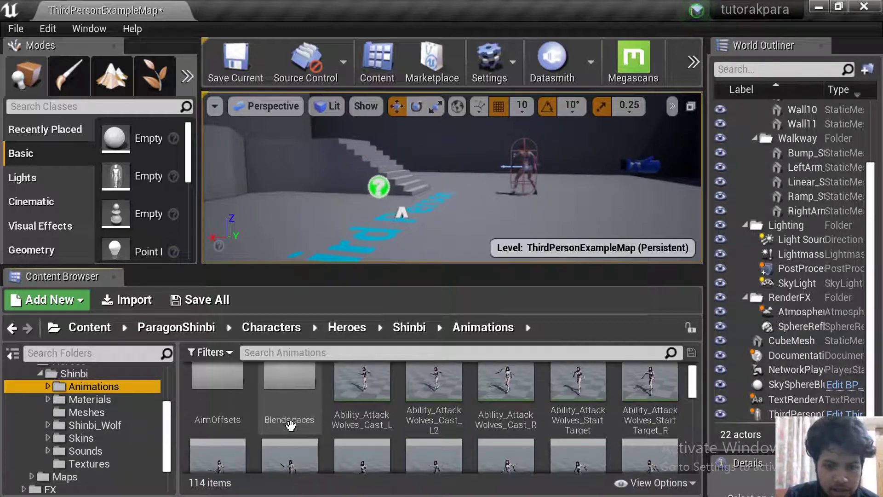
pyautogui.click(96, 413)
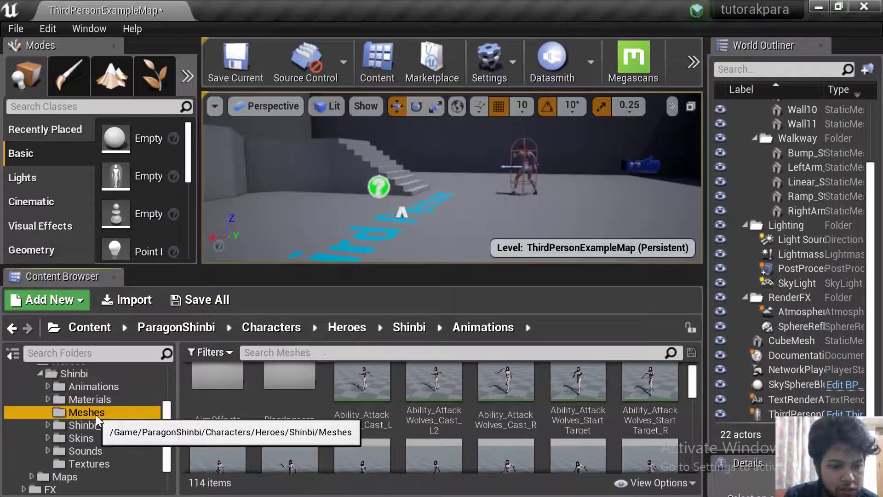
pyautogui.click(94, 385)
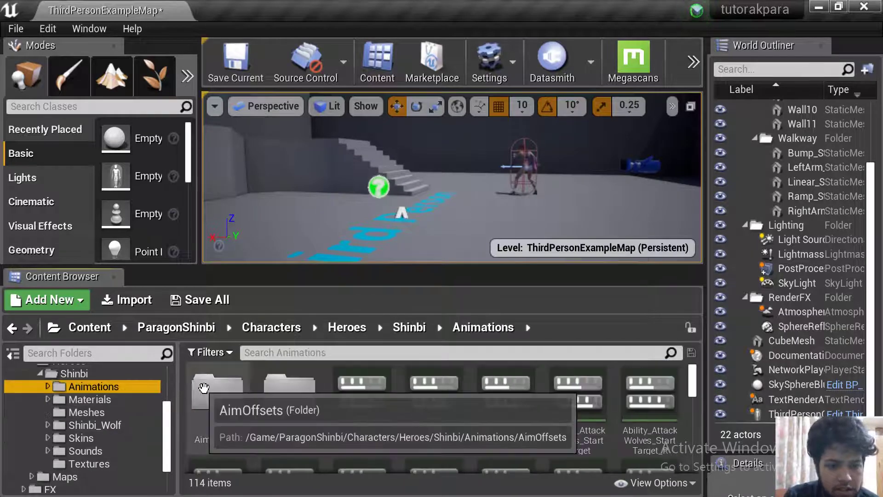
# - Look through the AimOffsets folder, then return to Shinbi's Animations folder
pyautogui.doubleClick(204, 388)
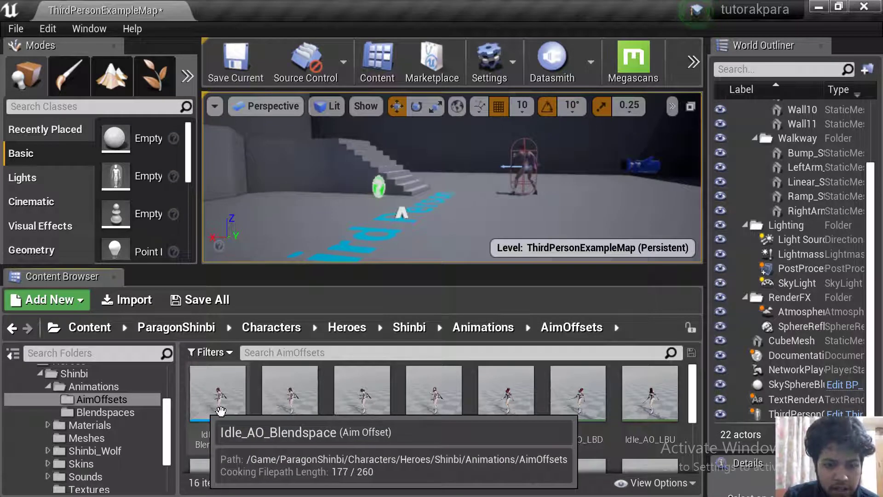
pyautogui.scroll(-3, 343, 426)
pyautogui.scroll(-1, 343, 430)
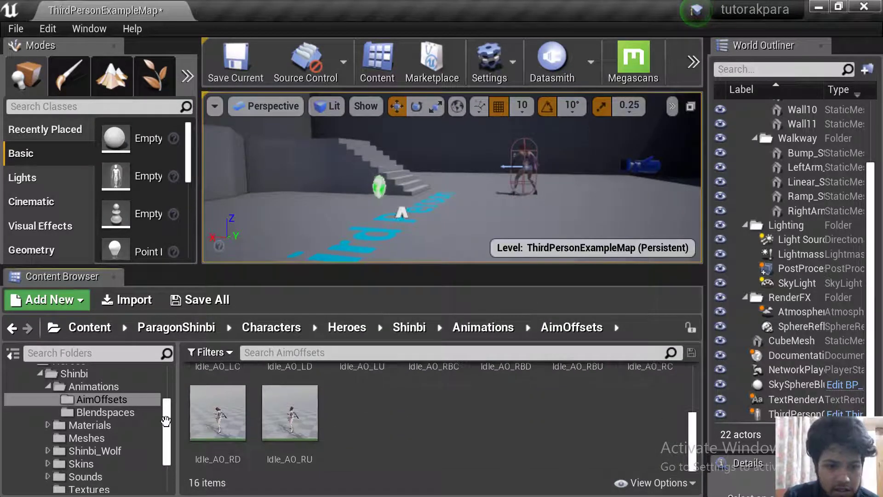
pyautogui.click(113, 387)
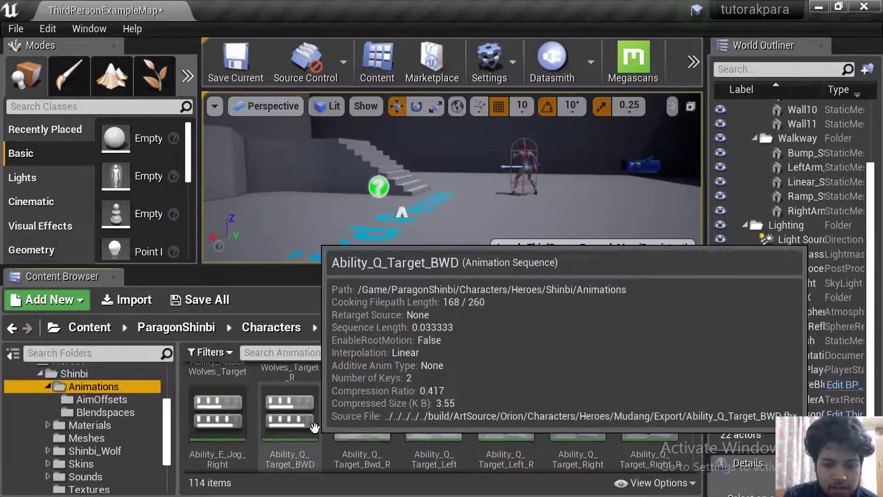
# - Scroll the folder tree down and select the ThirdPersonBP folder
pyautogui.scroll(-2, 315, 428)
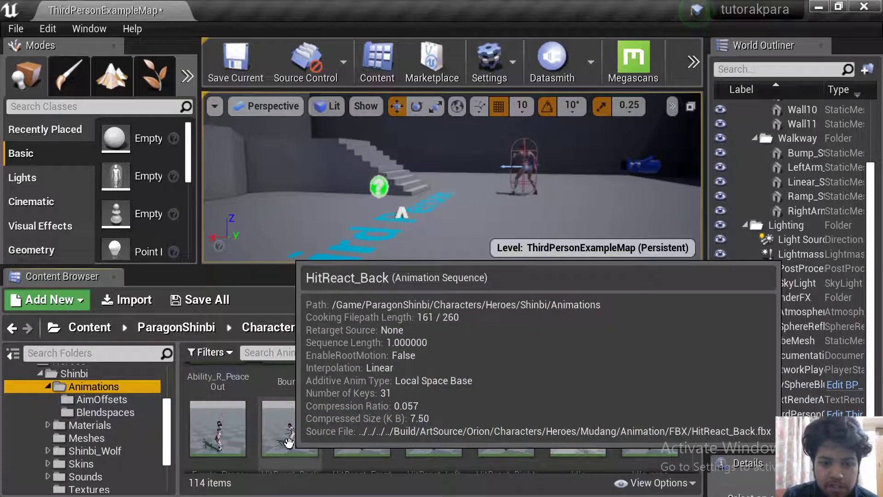
pyautogui.scroll(-3, 399, 448)
pyautogui.scroll(-1, 398, 449)
pyautogui.scroll(-2, 399, 448)
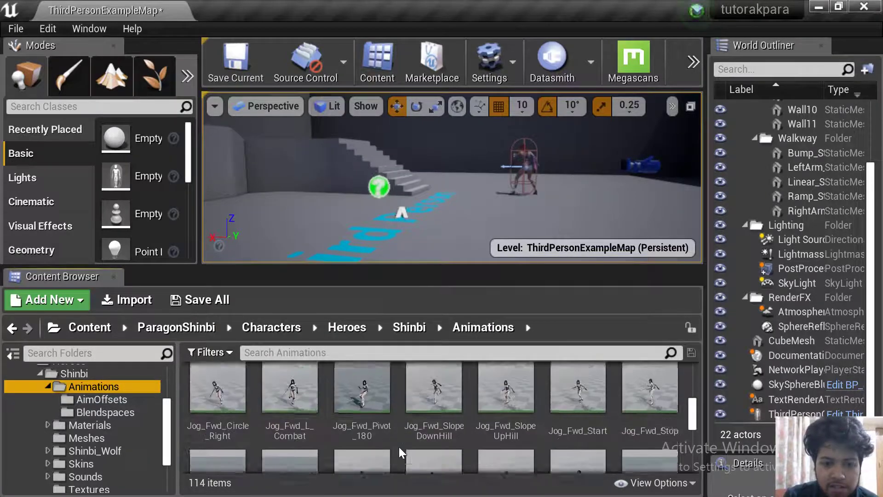
pyautogui.scroll(-2, 399, 446)
pyautogui.scroll(-3, 398, 446)
pyautogui.scroll(-3, 399, 446)
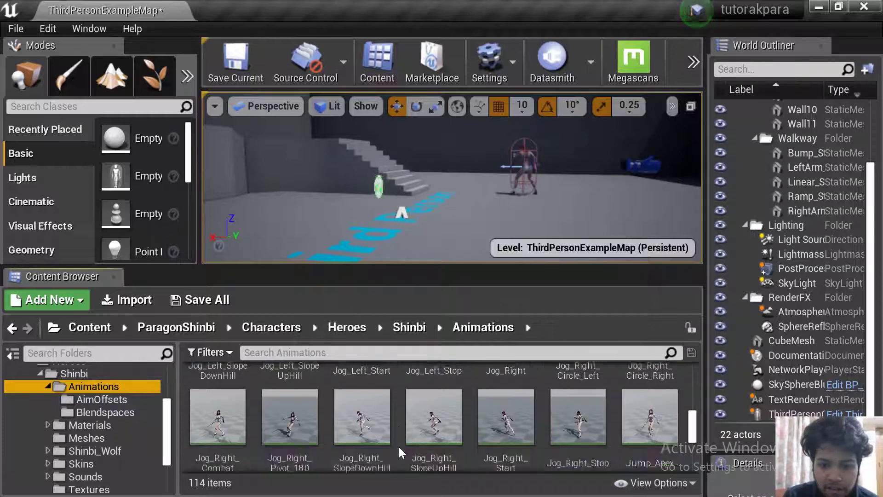
pyautogui.scroll(-3, 398, 446)
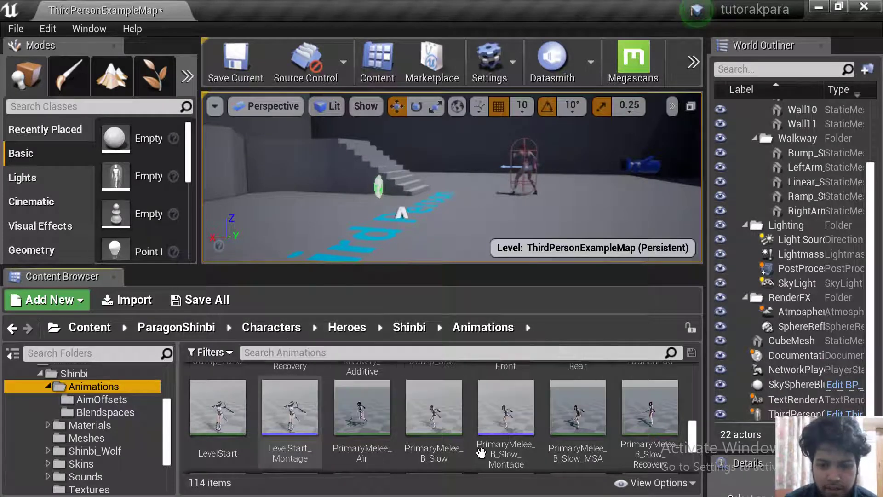
pyautogui.scroll(-3, 459, 436)
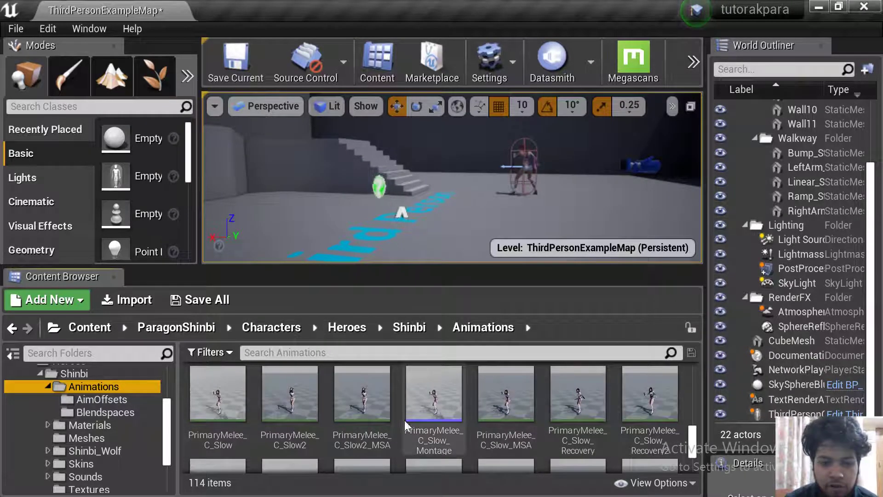
pyautogui.scroll(-2, 167, 461)
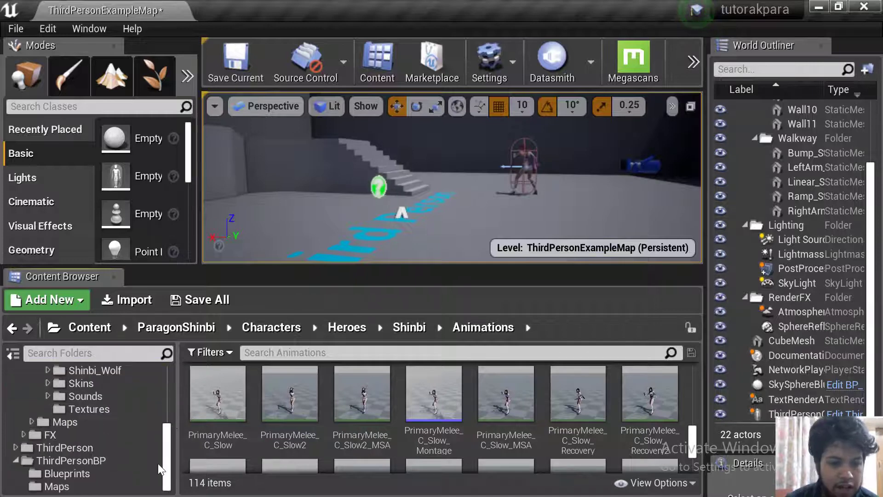
pyautogui.click(86, 460)
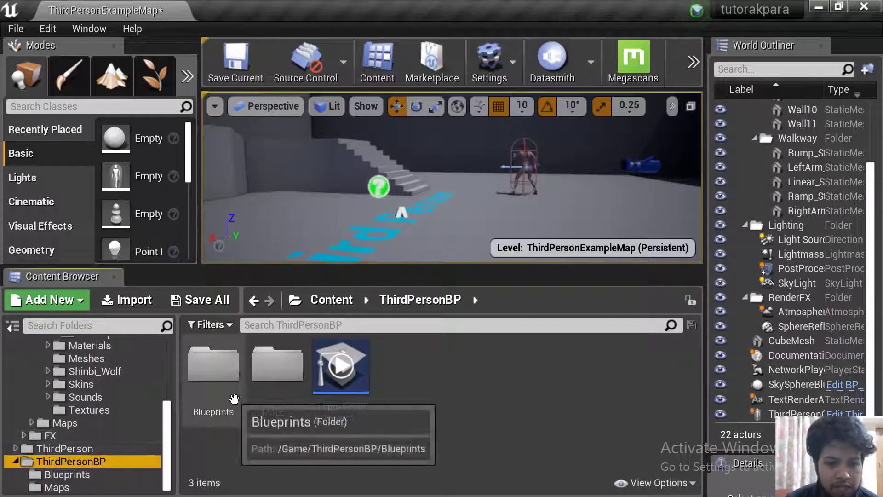
# - Set Play Montage's Montage to Play to PrimaryMelee_C_Slow_Montage in ThirdPersonCharacter, then compile and save
pyautogui.doubleClick(214, 363)
pyautogui.doubleClick(213, 363)
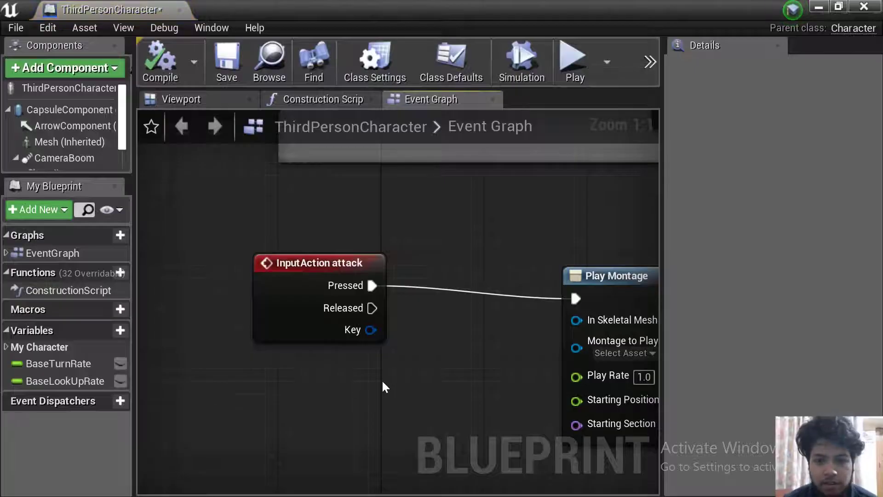
pyautogui.moveTo(383, 382); pyautogui.dragTo(157, 332, button='right')
pyautogui.click(405, 301)
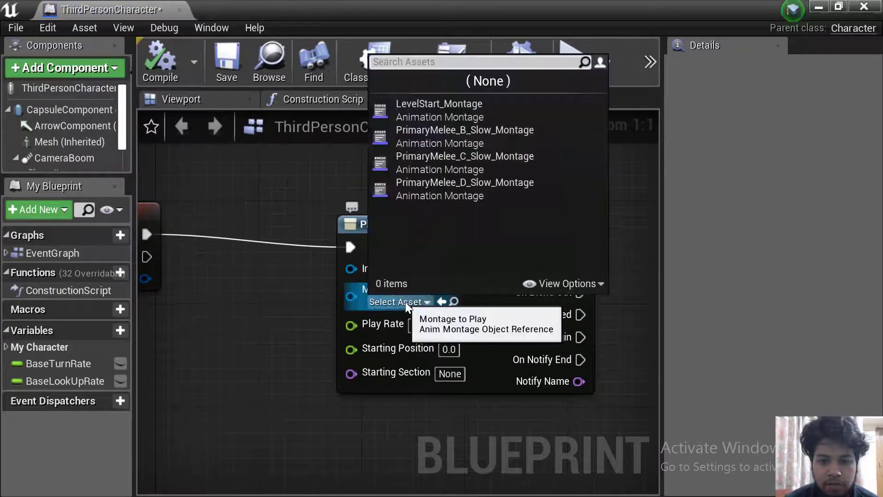
pyautogui.click(448, 157)
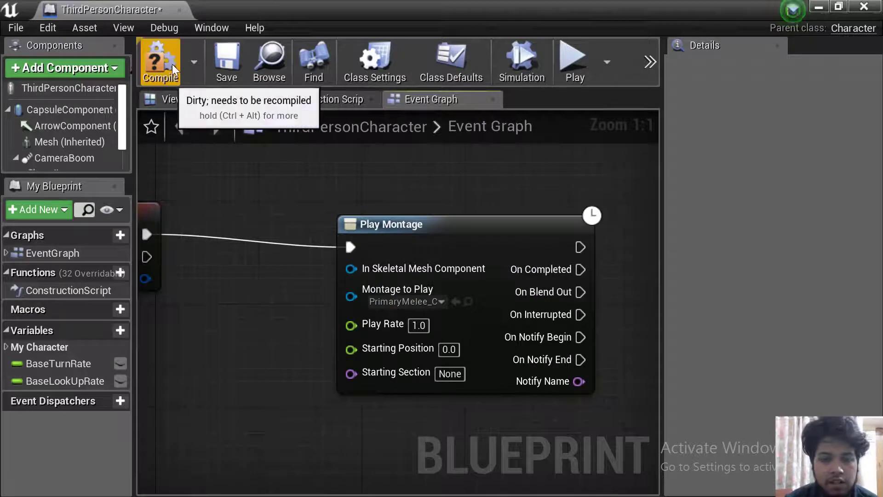
pyautogui.click(172, 64)
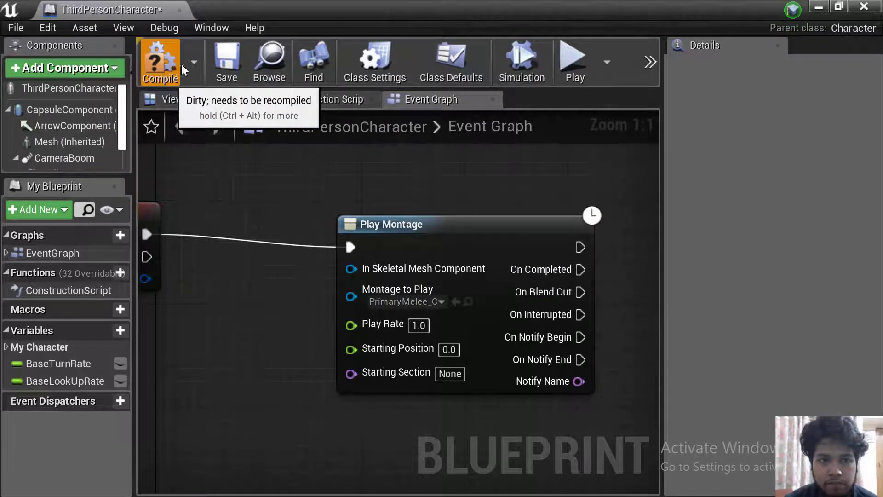
pyautogui.click(230, 65)
pyautogui.click(811, 7)
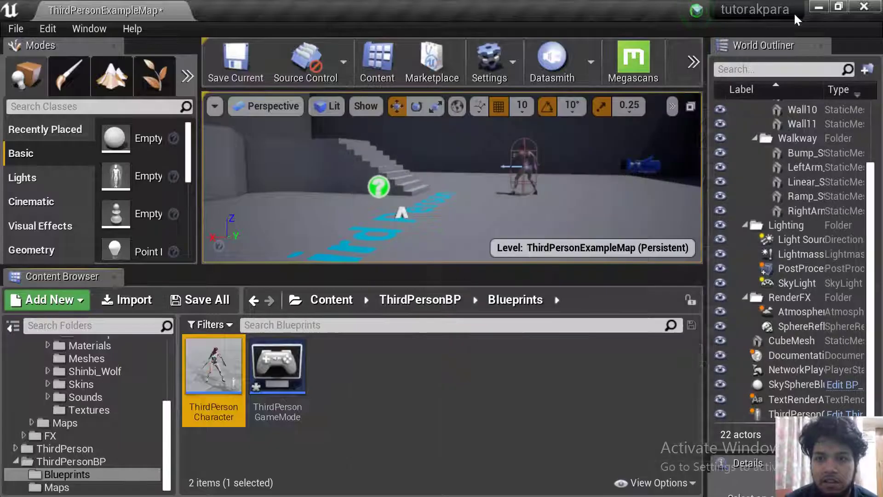
pyautogui.click(691, 62)
pyautogui.click(701, 189)
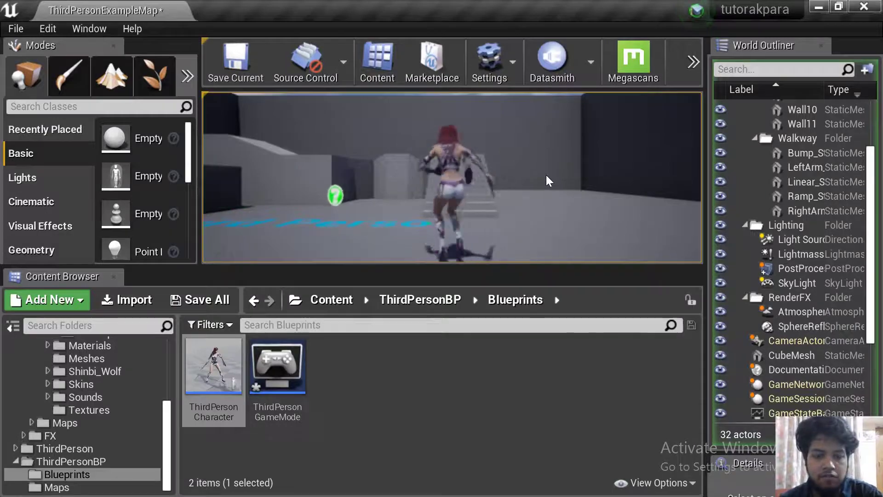
pyautogui.press('Escape')
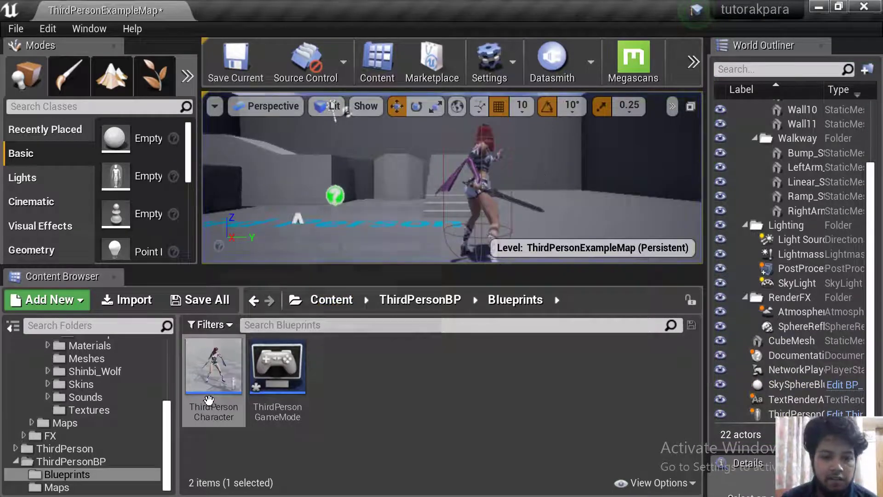
# - Wire an inherited Mesh reference into Play Montage's In Skeletal Mesh Component, then compile and save
pyautogui.doubleClick(213, 366)
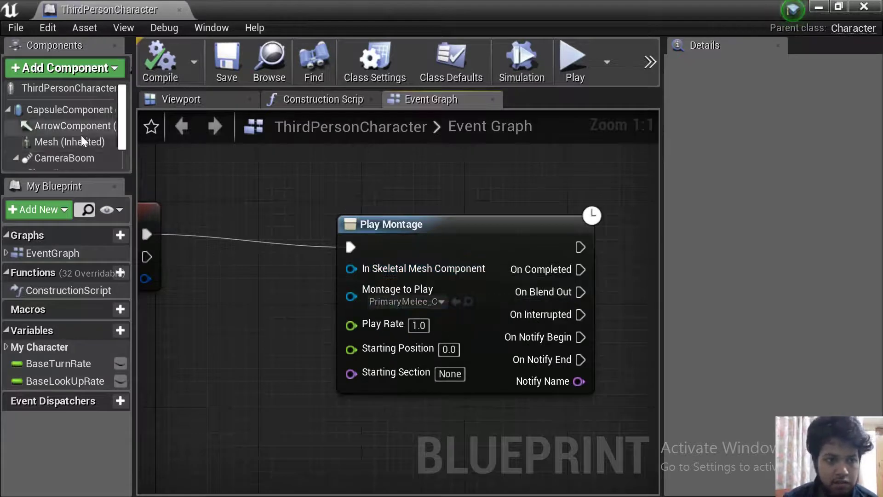
pyautogui.moveTo(81, 139); pyautogui.dragTo(209, 321)
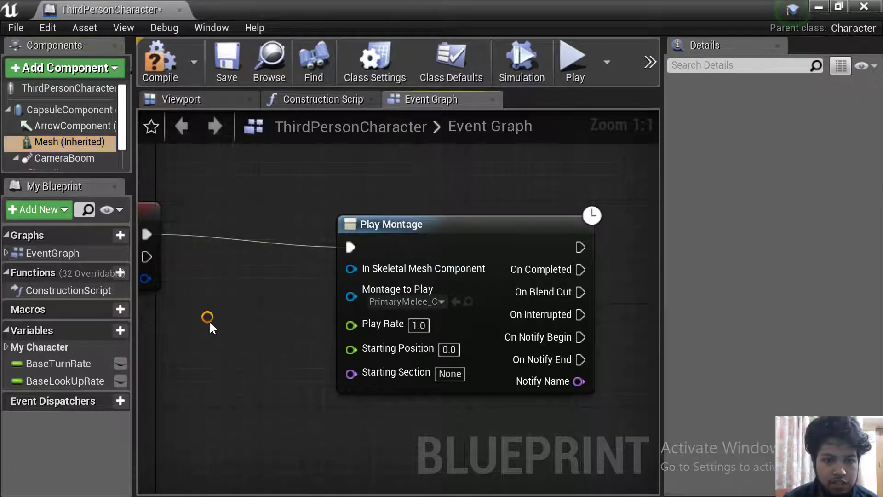
pyautogui.moveTo(260, 334)
pyautogui.mouseDown()
pyautogui.moveTo(233, 331)
pyautogui.moveTo(350, 268)
pyautogui.mouseUp()
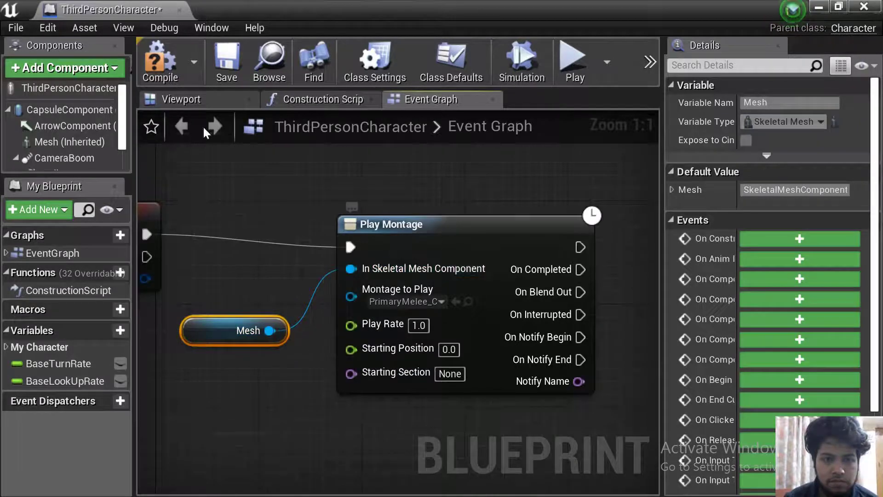
pyautogui.click(158, 62)
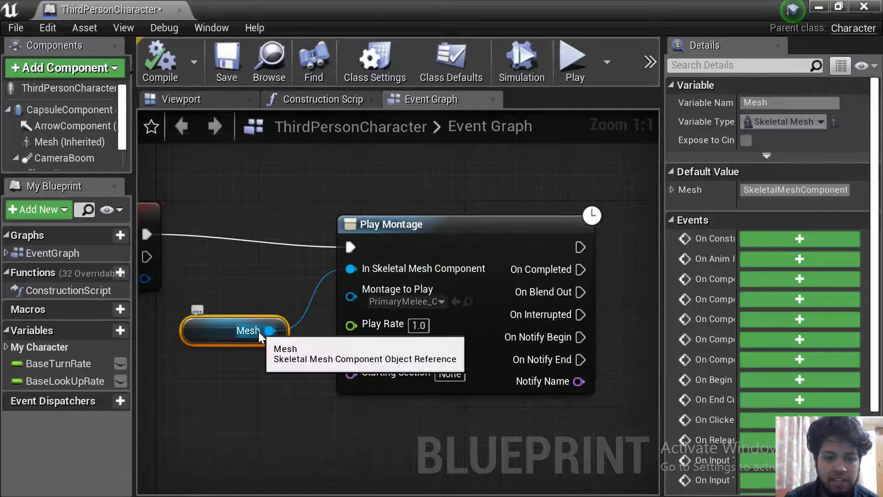
pyautogui.click(225, 62)
pyautogui.click(812, 7)
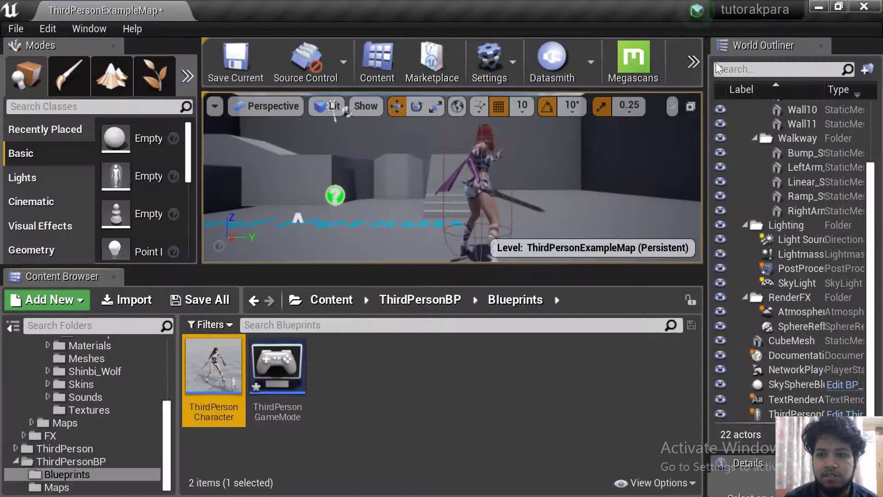
# - Play the level in the editor to test Shinbi's sword attack, then stop with Esc
pyautogui.click(693, 62)
pyautogui.moveTo(717, 170)
pyautogui.click(700, 190)
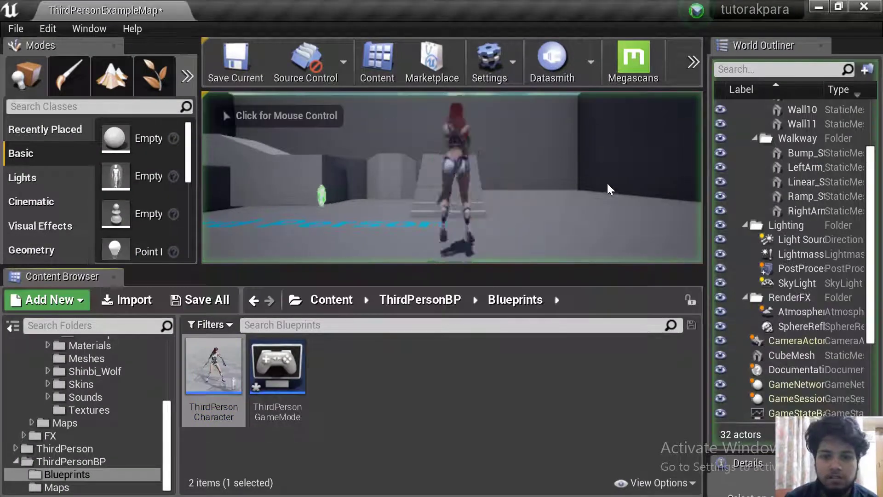
pyautogui.click(580, 180)
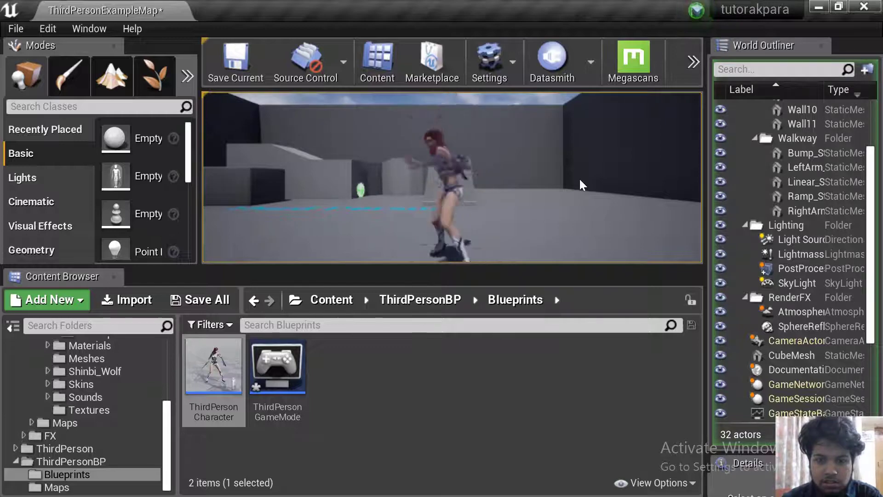
pyautogui.press('Escape')
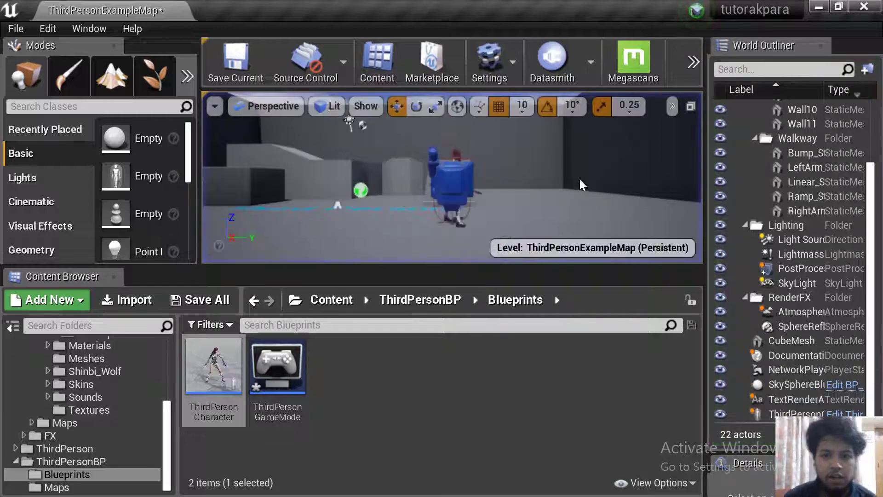
# - Add a Play Sound at Location node after Play Montage in ThirdPersonCharacter's Event Graph
pyautogui.doubleClick(212, 368)
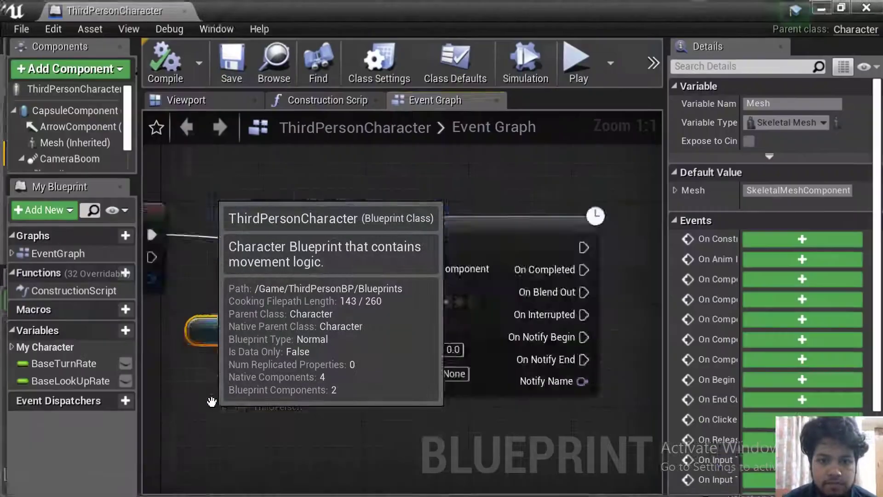
pyautogui.moveTo(257, 424); pyautogui.dragTo(137, 390, button='right')
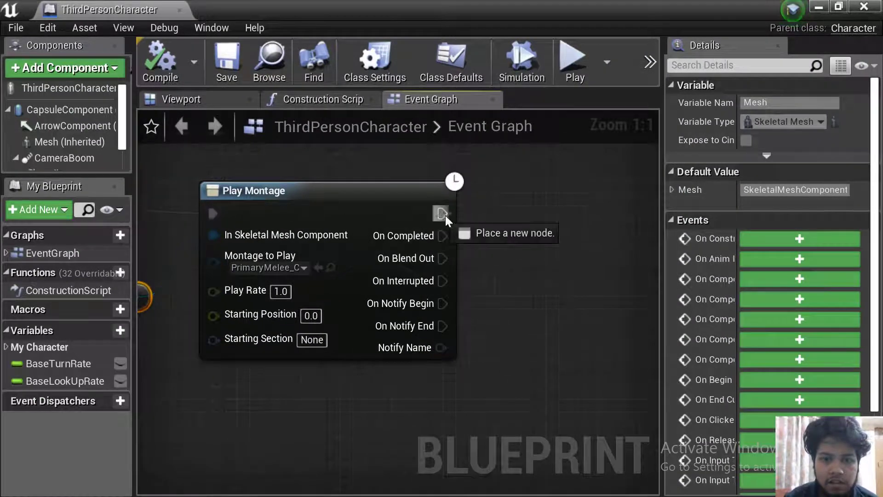
pyautogui.moveTo(442, 214); pyautogui.dragTo(532, 226)
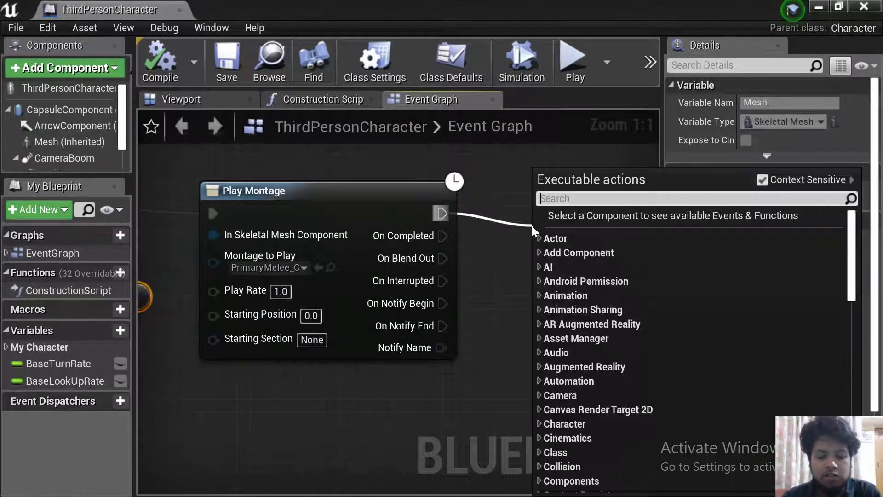
pyautogui.write('sound')
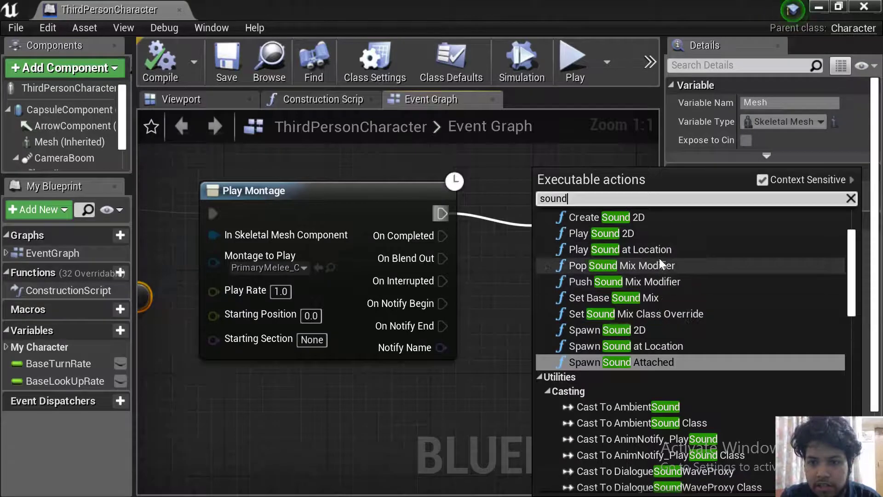
pyautogui.click(653, 252)
# - Set the node's Sound to Shinbi_Ability_E_Engage and compile the blueprint
pyautogui.moveTo(517, 291); pyautogui.dragTo(421, 239, button='right')
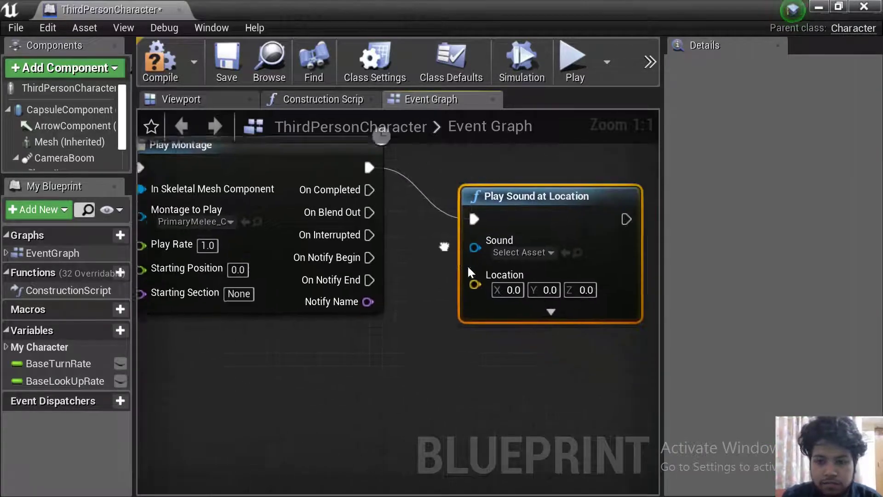
pyautogui.click(496, 247)
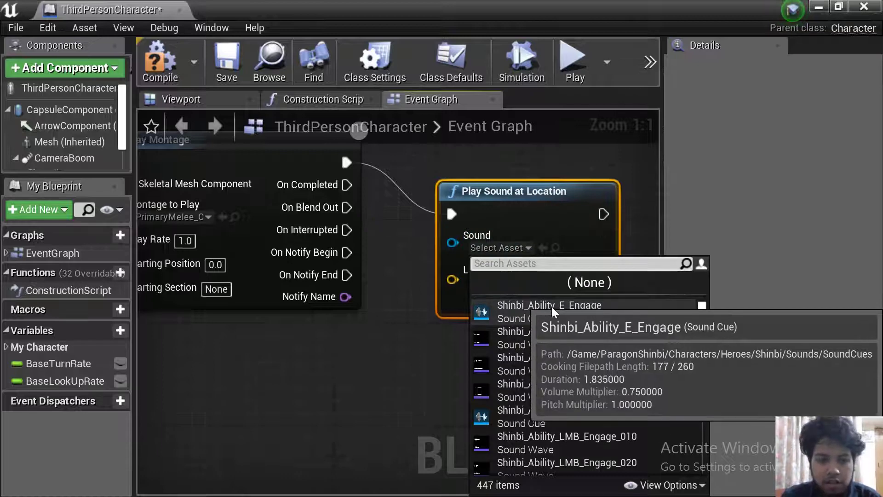
pyautogui.click(551, 306)
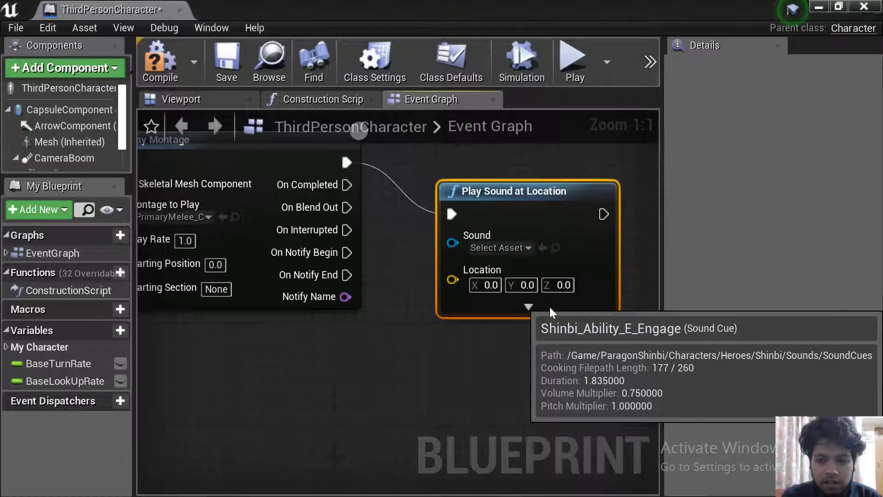
pyautogui.click(144, 70)
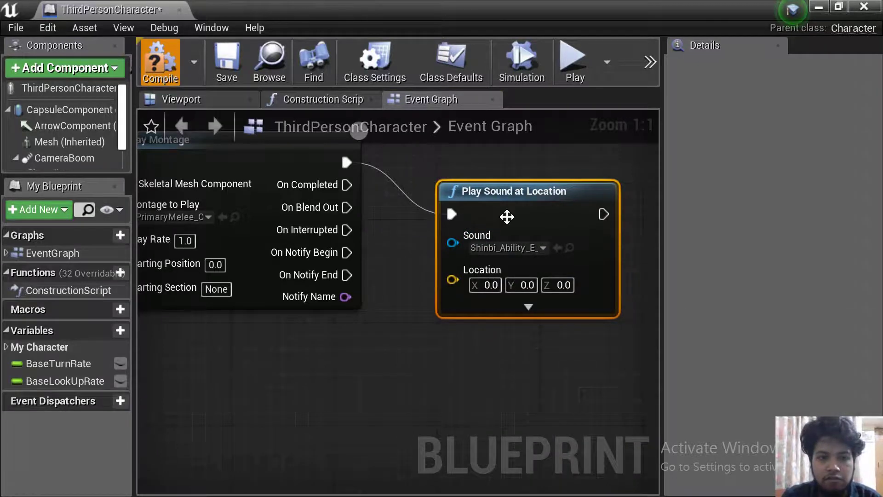
# - Navigate to Shinbi's Sounds > SoundCues folder and preview Shinbi_Ability_LMB_Engage
pyautogui.click(816, 10)
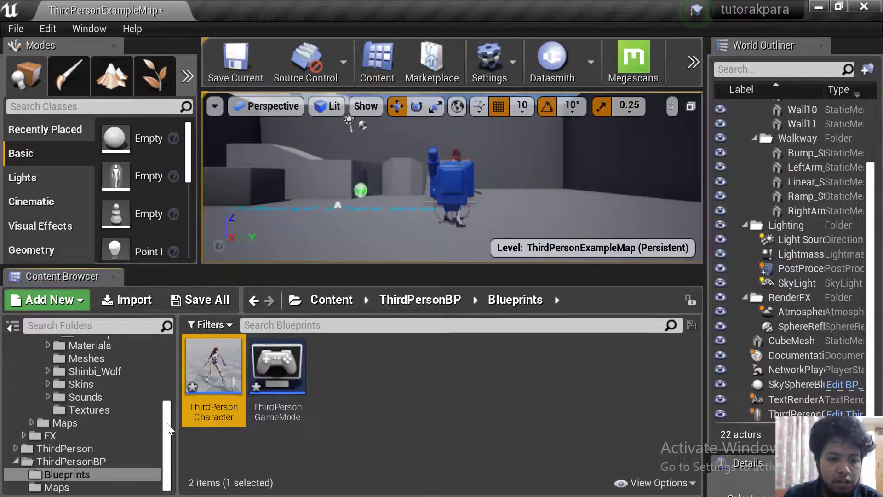
pyautogui.moveTo(167, 423); pyautogui.dragTo(169, 393)
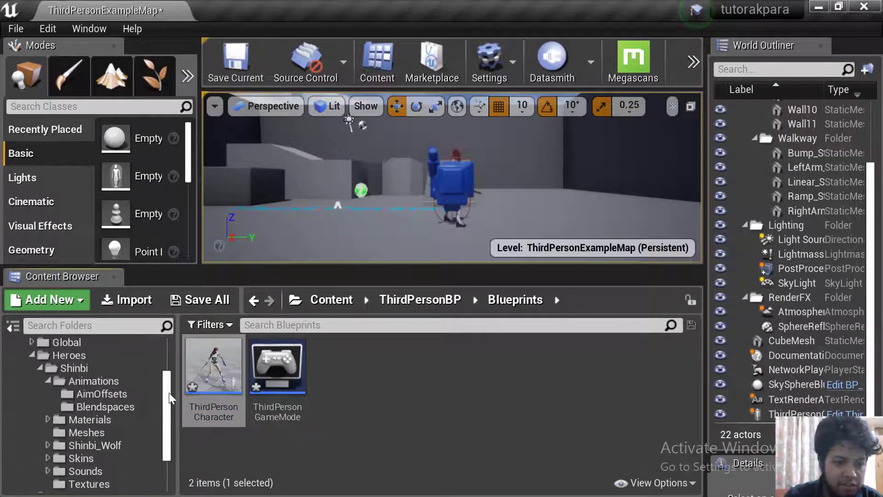
pyautogui.moveTo(169, 393)
pyautogui.mouseDown()
pyautogui.moveTo(169, 381)
pyautogui.moveTo(169, 396)
pyautogui.mouseUp()
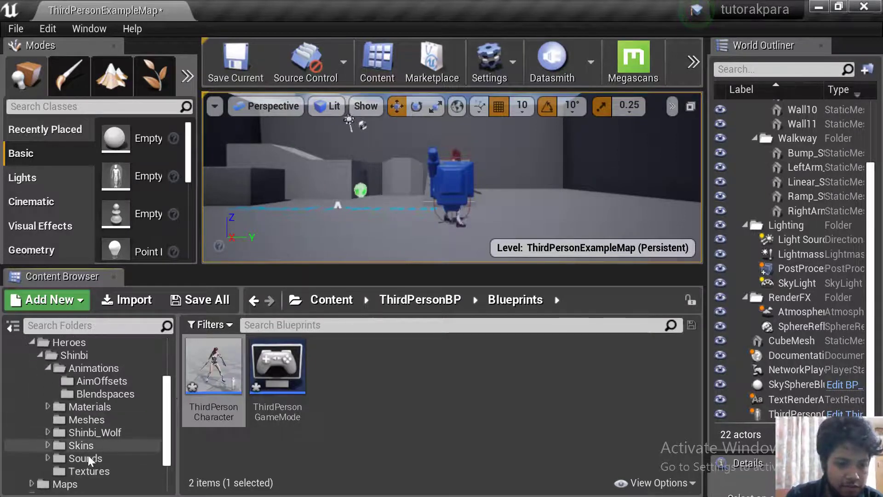
pyautogui.click(87, 458)
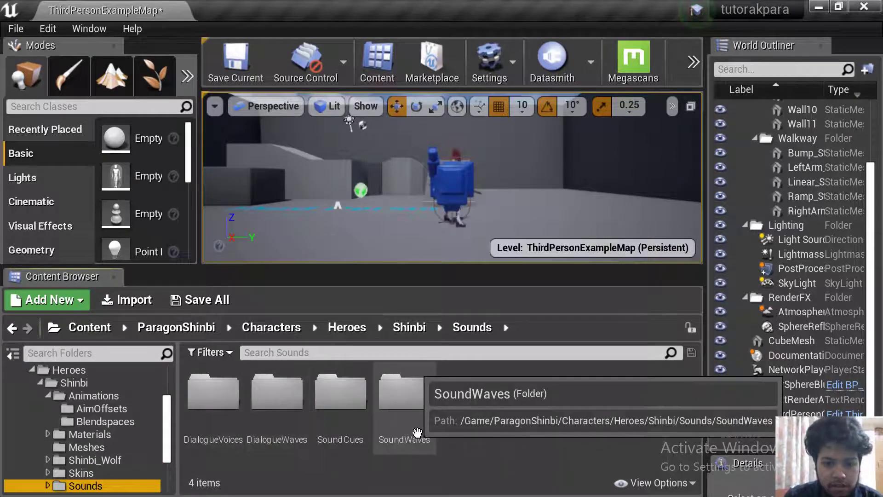
pyautogui.doubleClick(355, 429)
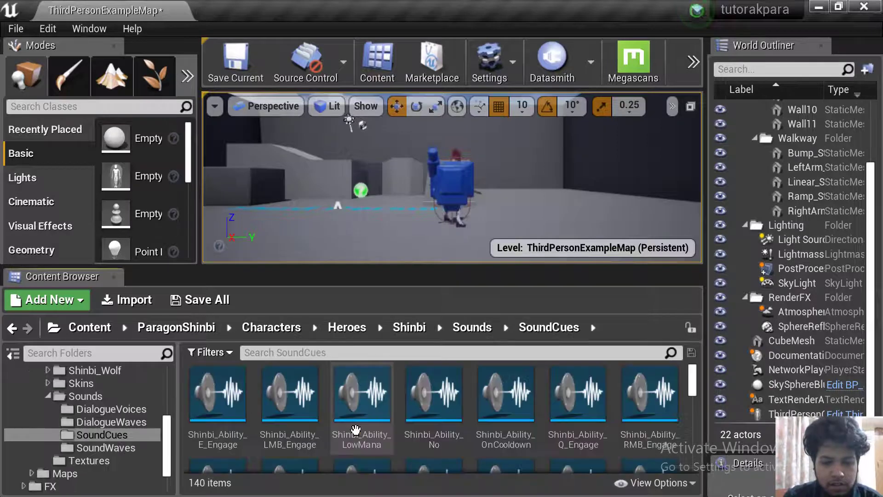
pyautogui.click(283, 398)
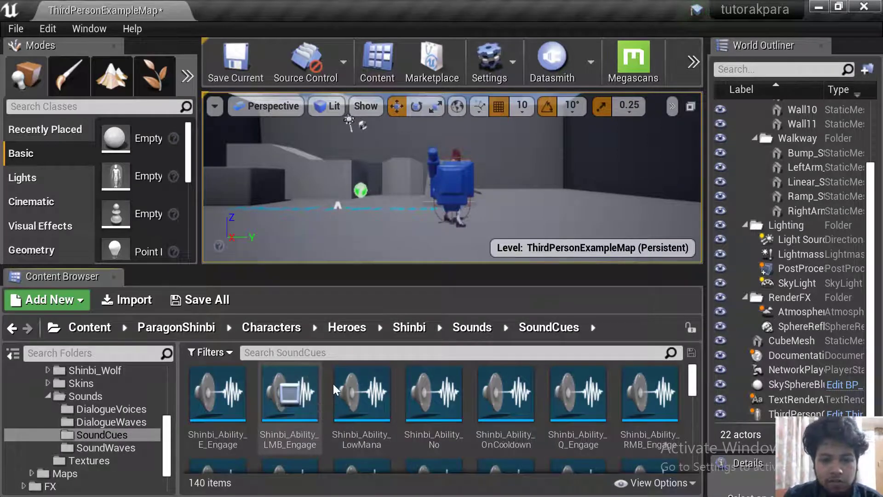
# - Return to the SoundCues folder and preview the Shinbi_Ability_LowMana cue
pyautogui.click(471, 328)
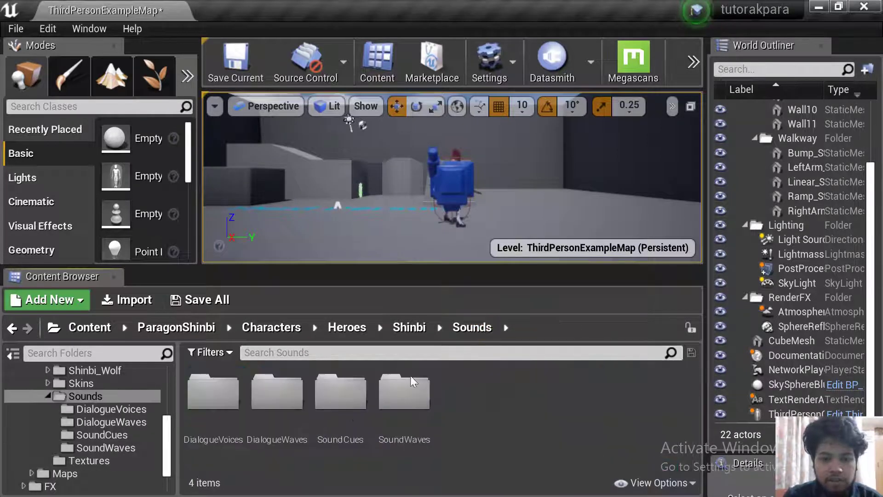
pyautogui.click(402, 407)
pyautogui.doubleClick(352, 400)
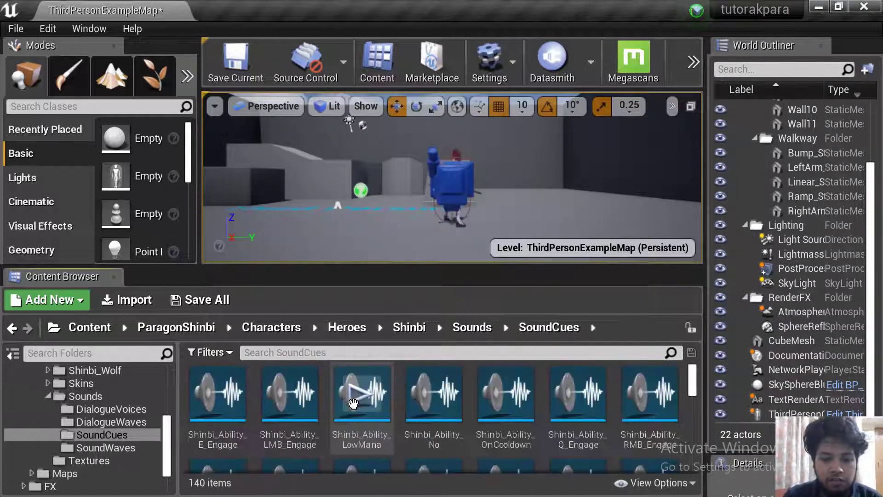
pyautogui.click(372, 391)
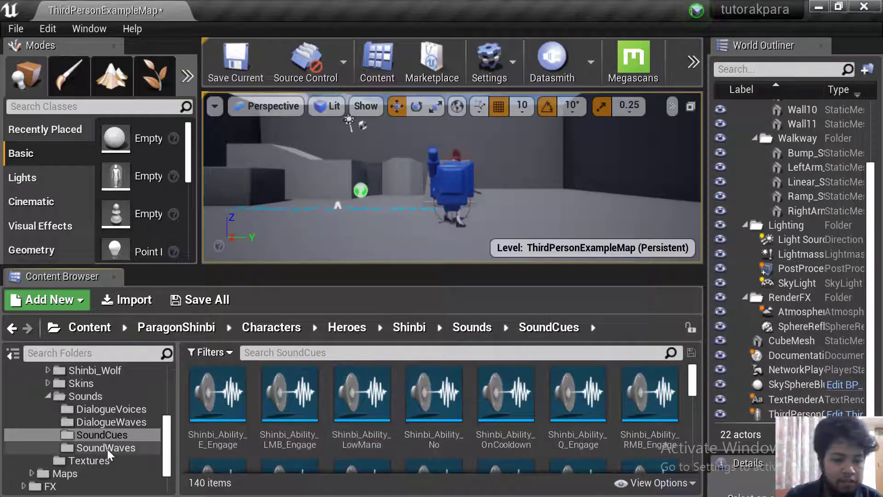
pyautogui.scroll(-2, 104, 453)
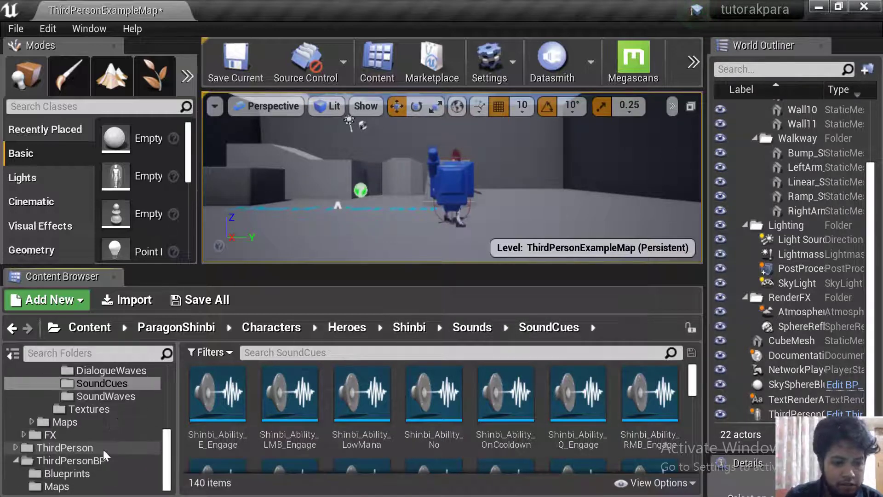
# - Open the Shinbi_Ability_LMB_Engage sound cue and browse to Shinbi's SoundWaves folder alongside it
pyautogui.doubleClick(291, 433)
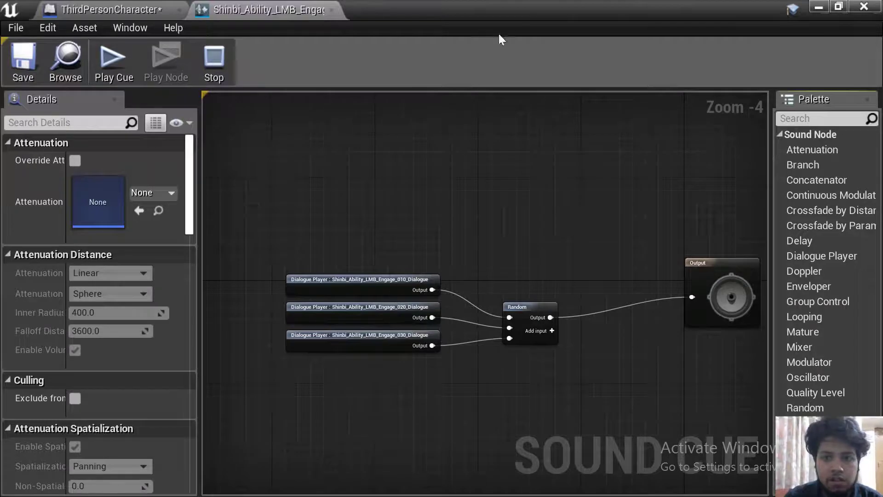
pyautogui.moveTo(539, 14); pyautogui.dragTo(696, 51)
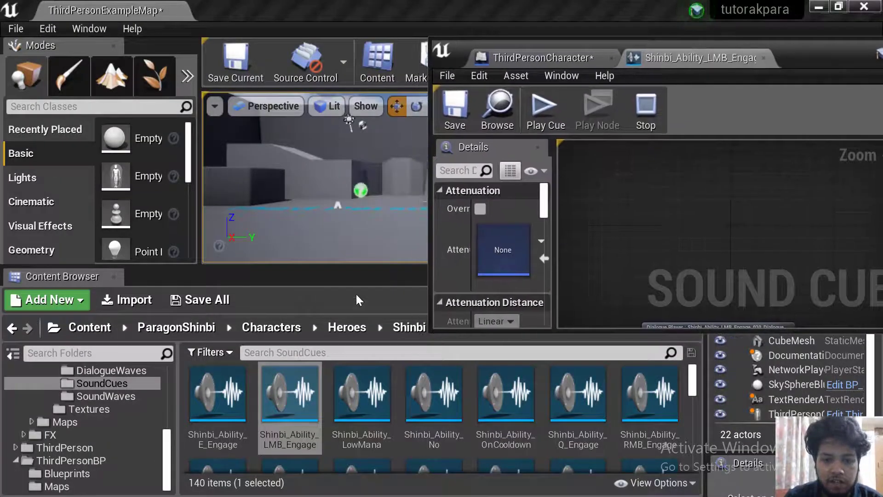
pyautogui.click(350, 327)
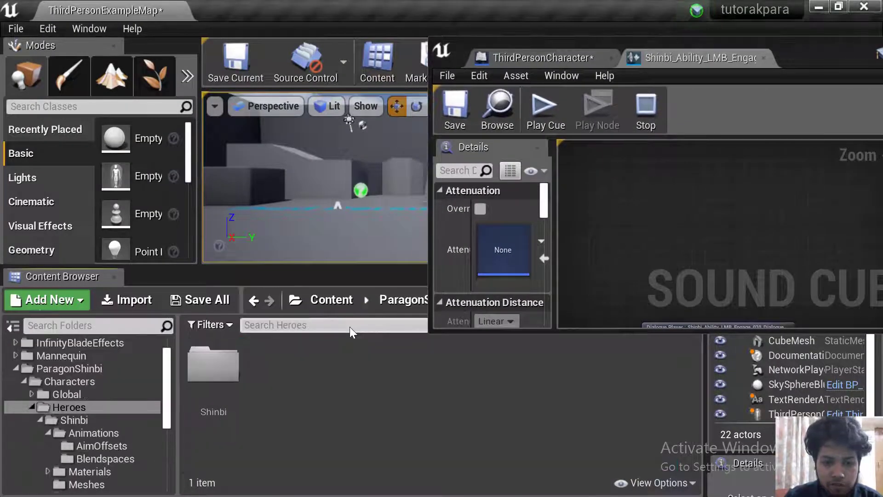
pyautogui.click(411, 303)
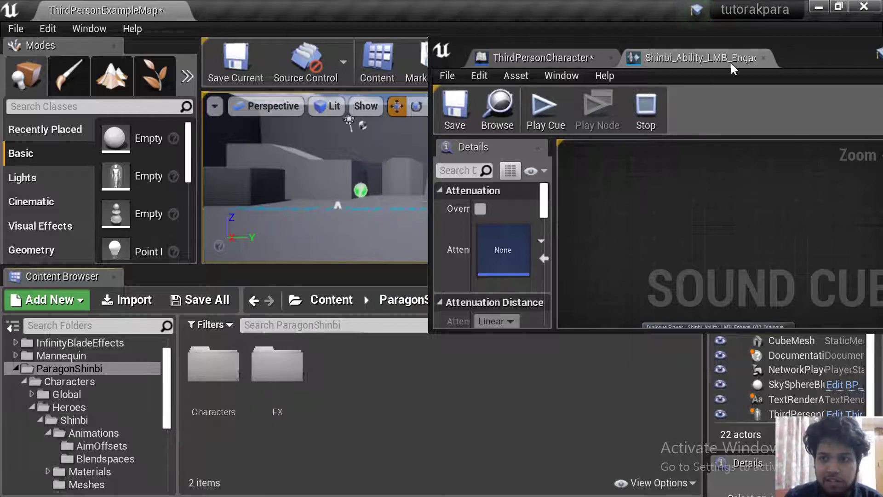
pyautogui.moveTo(813, 46); pyautogui.dragTo(833, 121)
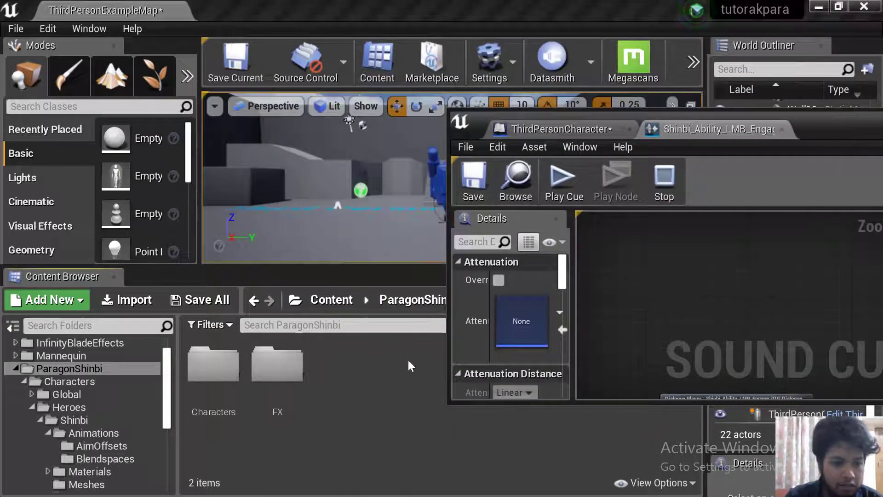
pyautogui.click(167, 418)
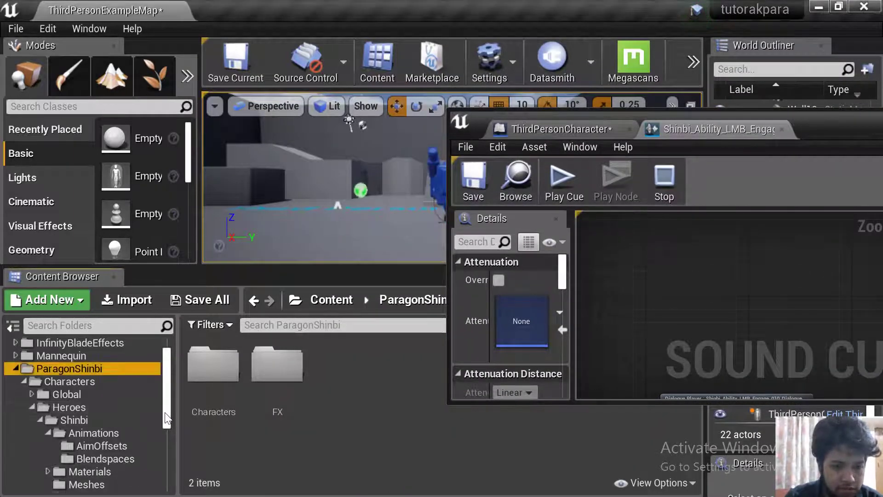
pyautogui.moveTo(167, 417); pyautogui.dragTo(159, 434)
pyautogui.click(91, 456)
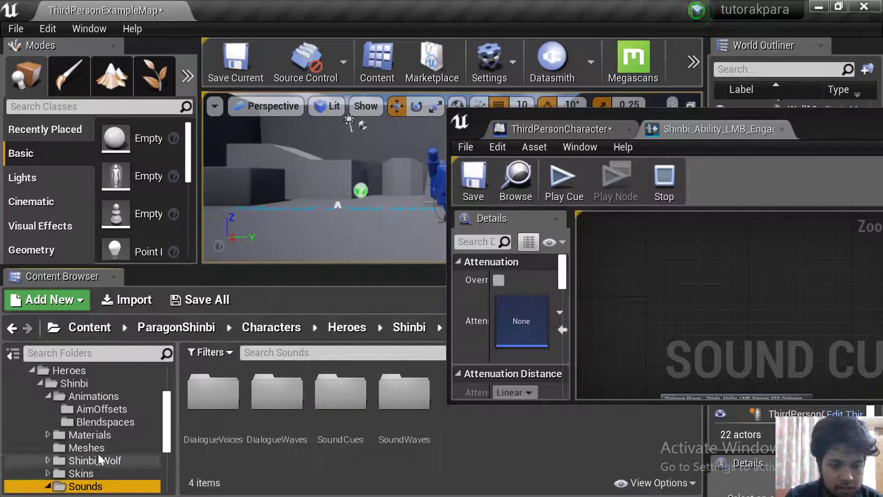
pyautogui.doubleClick(405, 430)
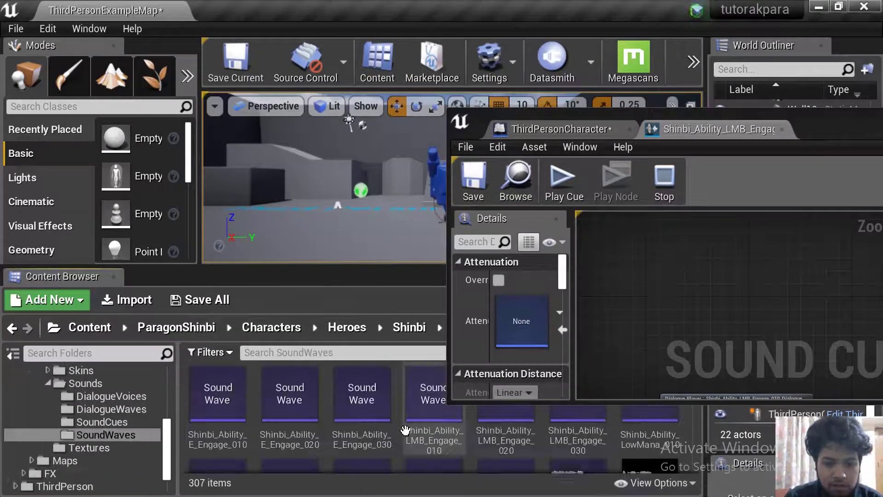
# - Add a Shinbi_Ability_E_Engage_010 Wave Player and connect it to a new fourth Random input
pyautogui.moveTo(217, 393); pyautogui.dragTo(658, 322)
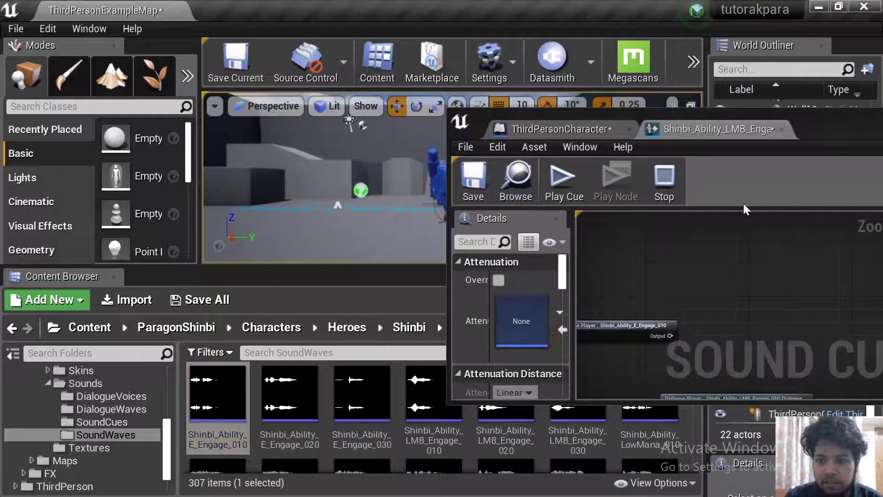
pyautogui.doubleClick(809, 121)
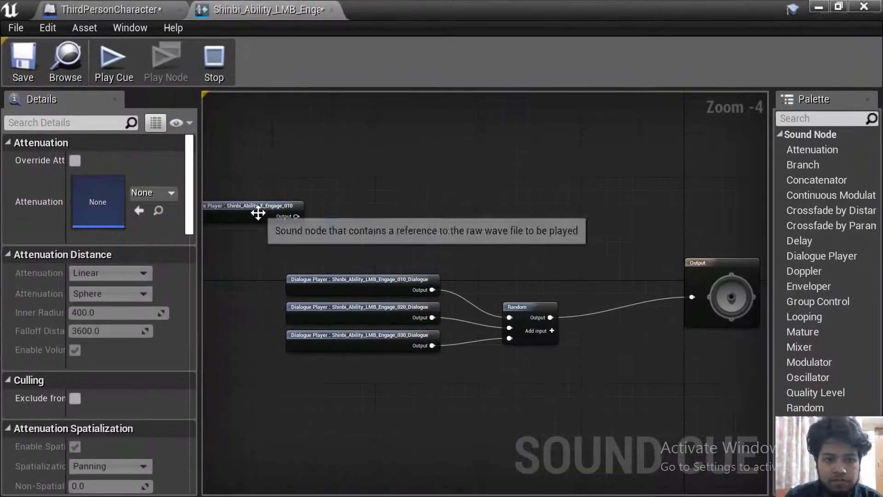
pyautogui.moveTo(256, 207)
pyautogui.mouseDown()
pyautogui.moveTo(384, 200)
pyautogui.moveTo(376, 233)
pyautogui.moveTo(486, 316)
pyautogui.moveTo(544, 335)
pyautogui.moveTo(509, 338)
pyautogui.mouseUp()
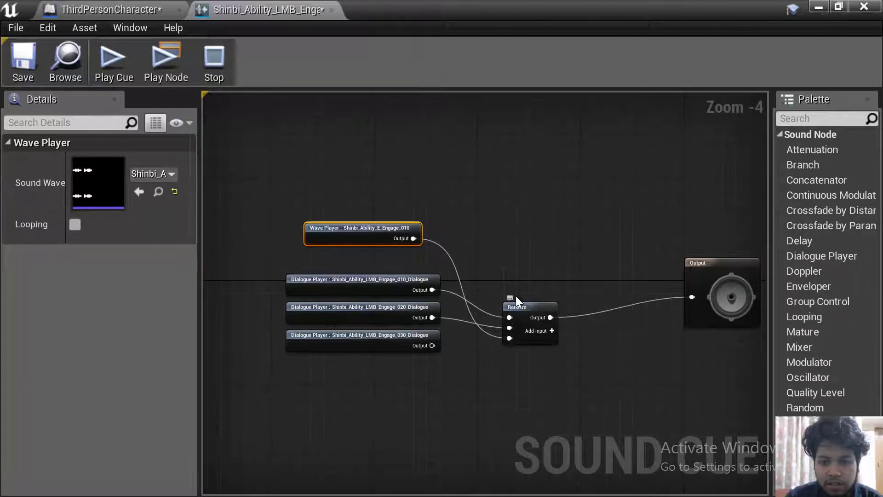
pyautogui.moveTo(432, 345); pyautogui.dragTo(510, 338)
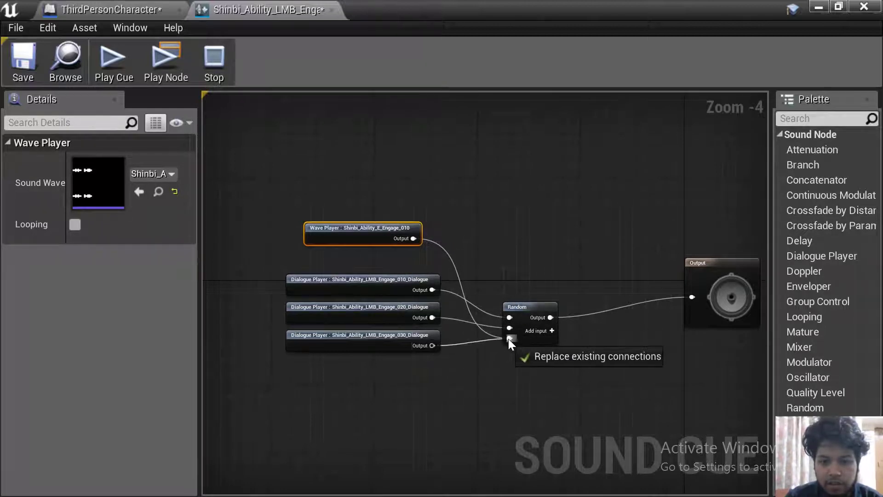
pyautogui.click(547, 331)
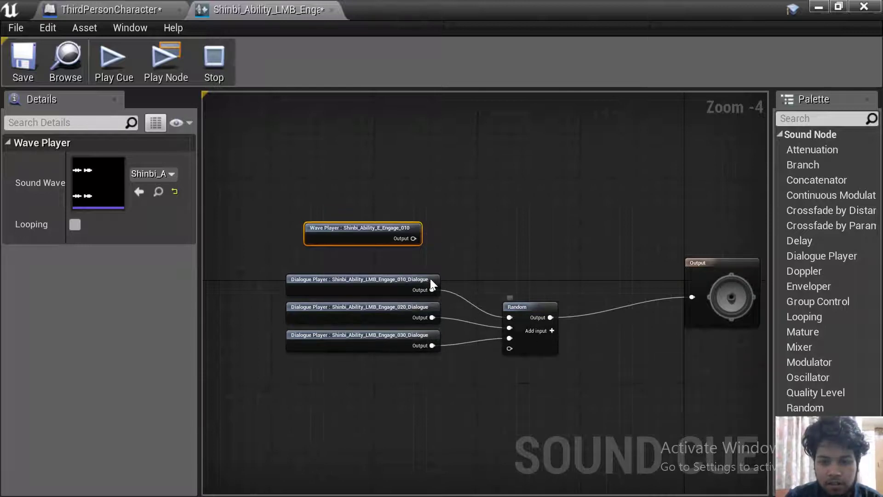
pyautogui.moveTo(458, 261)
pyautogui.mouseDown()
pyautogui.moveTo(508, 349)
pyautogui.moveTo(354, 230)
pyautogui.mouseUp()
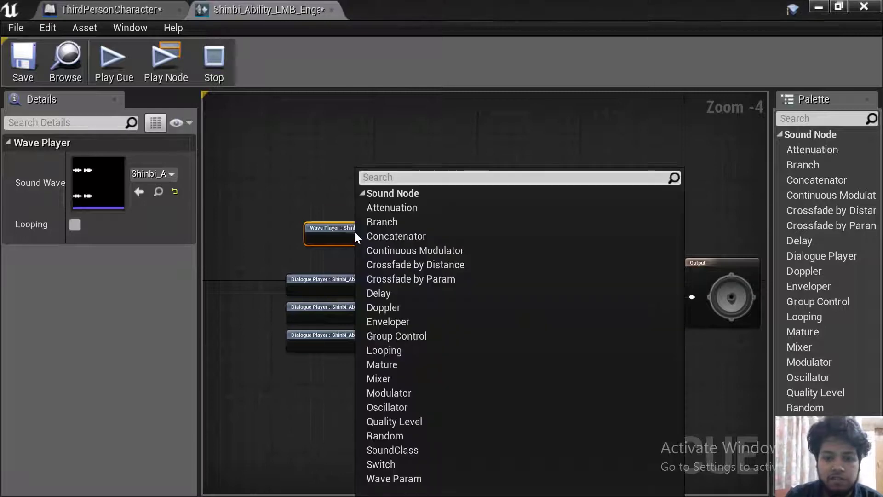
# - Delete the Wave Player node and save the sound cue
pyautogui.click(334, 233)
pyautogui.press('Delete')
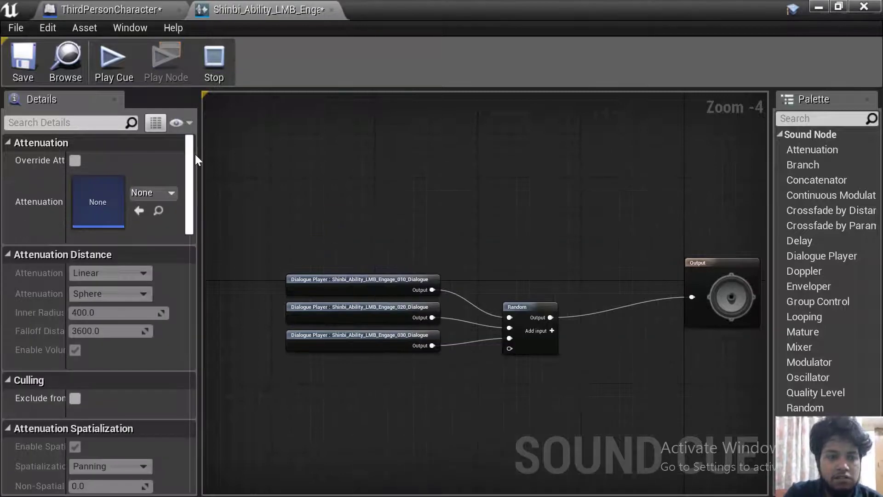
pyautogui.click(32, 67)
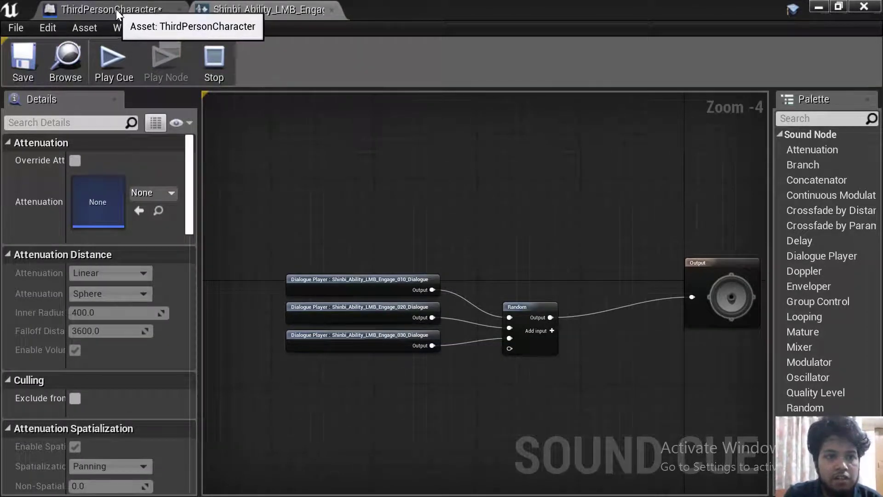
# - Save the ThirdPersonCharacter blueprint and return to the level editor
pyautogui.click(116, 9)
pyautogui.click(213, 60)
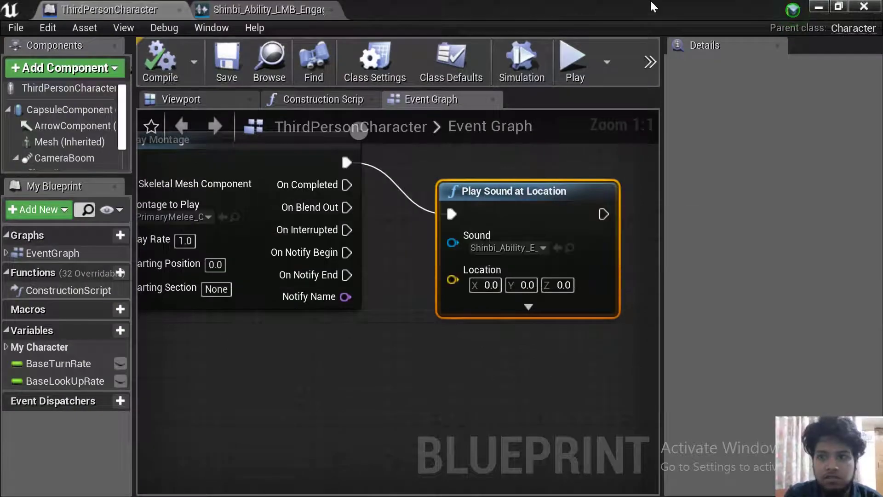
pyautogui.click(817, 8)
# - Play the level, test the E and Q attacks while running, then stop with Esc
pyautogui.click(690, 69)
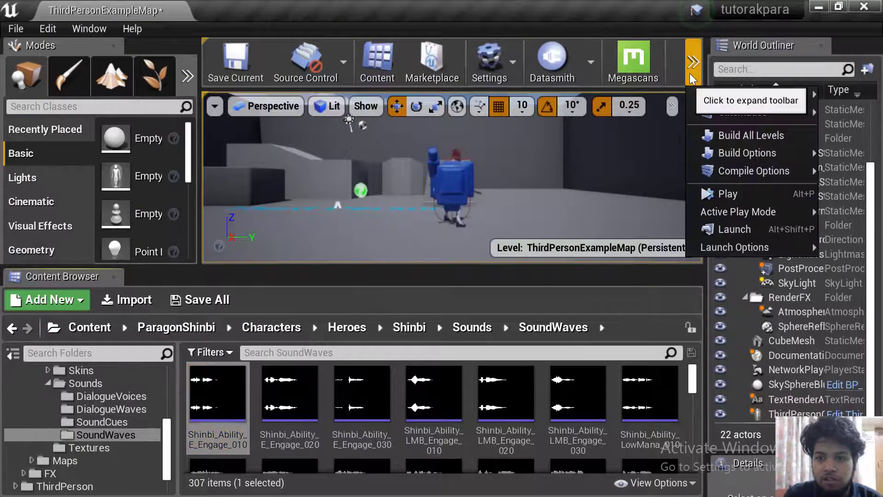
pyautogui.moveTo(708, 171)
pyautogui.click(704, 194)
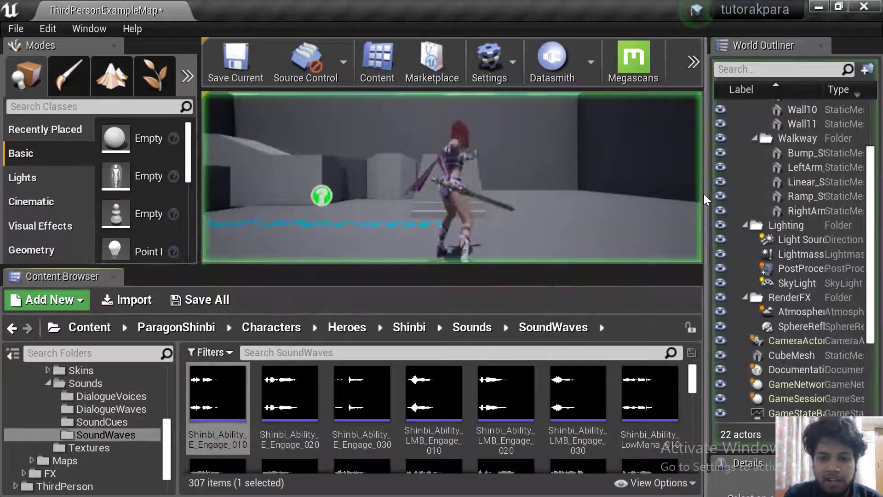
pyautogui.press('e')
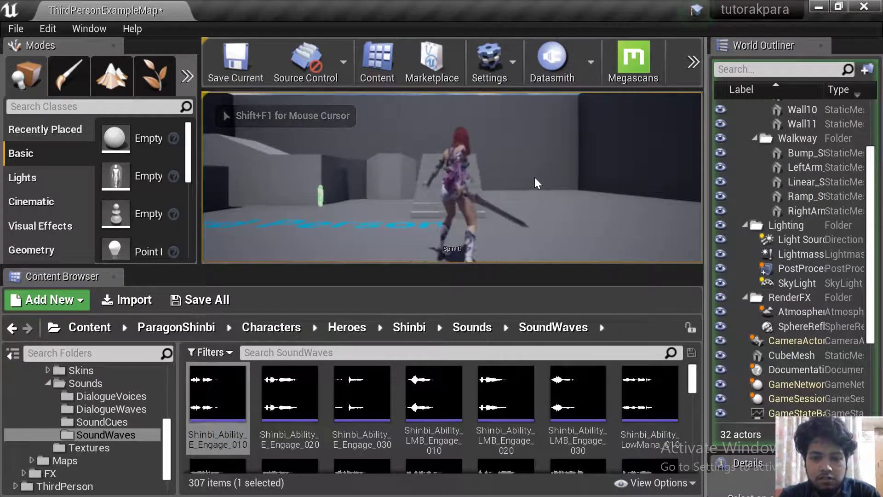
pyautogui.press('w')
pyautogui.press('q')
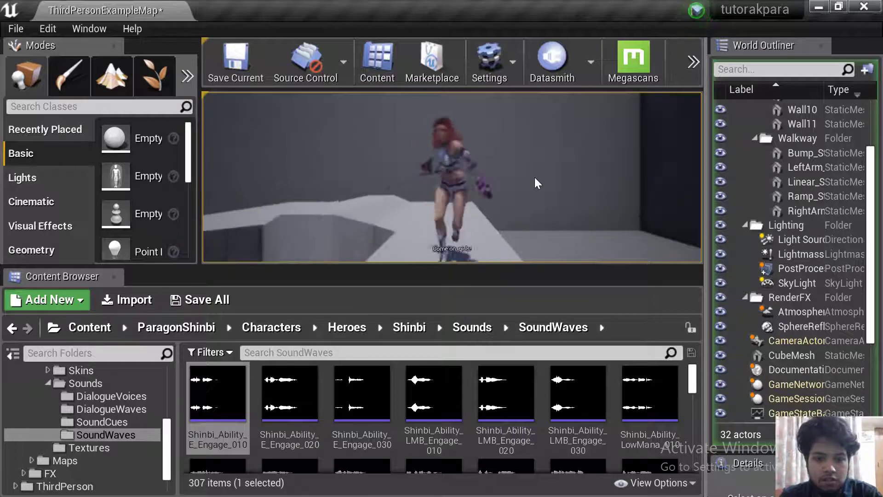
pyautogui.press('w')
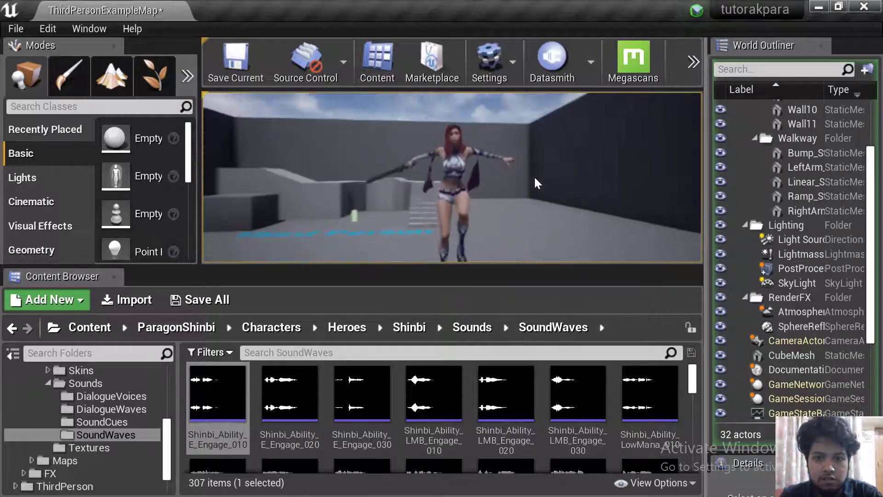
pyautogui.press('Escape')
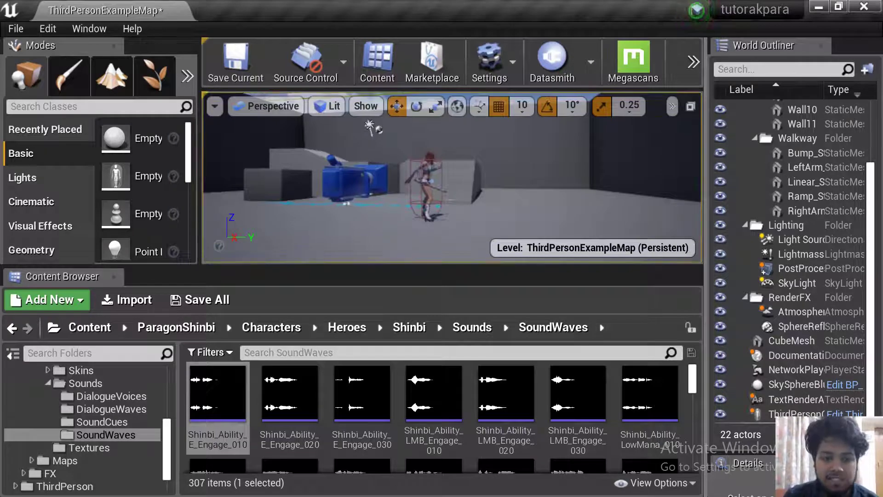
pyautogui.moveTo(170, 441); pyautogui.dragTo(163, 471)
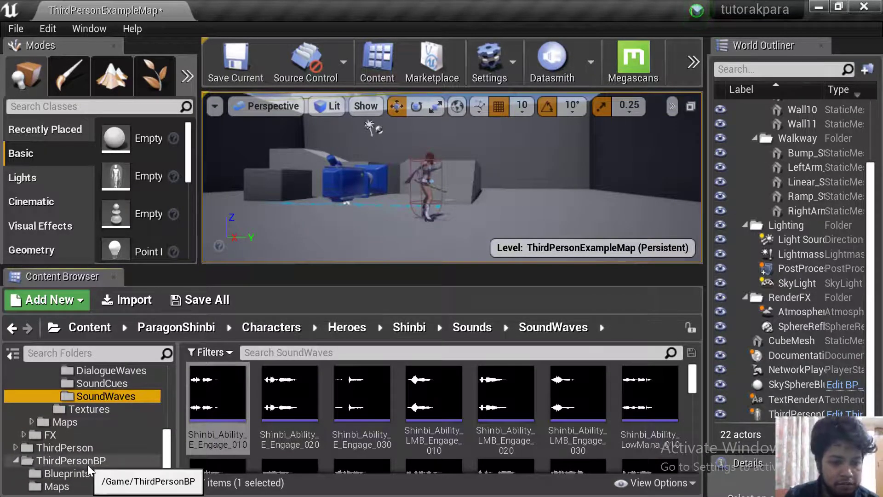
# - Open the ThirdPersonCharacter Blueprint from the Blueprints folder
pyautogui.click(88, 471)
pyautogui.doubleClick(219, 390)
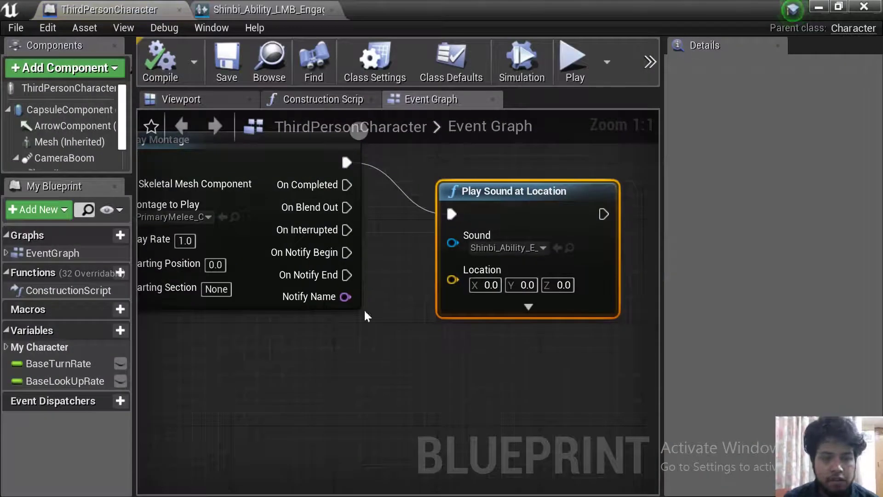
pyautogui.click(85, 143)
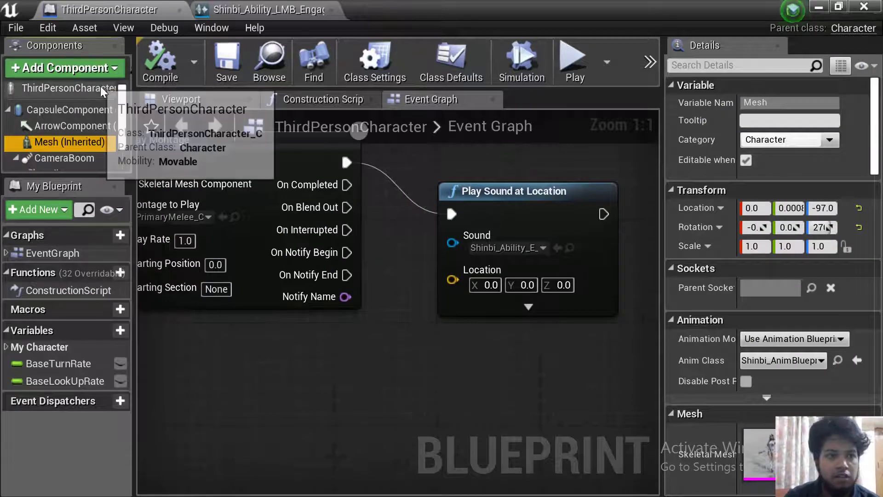
# - Set Jump Max Count to 2 in Class Defaults, then compile, save and minimize the editor
pyautogui.click(100, 86)
pyautogui.write('jum')
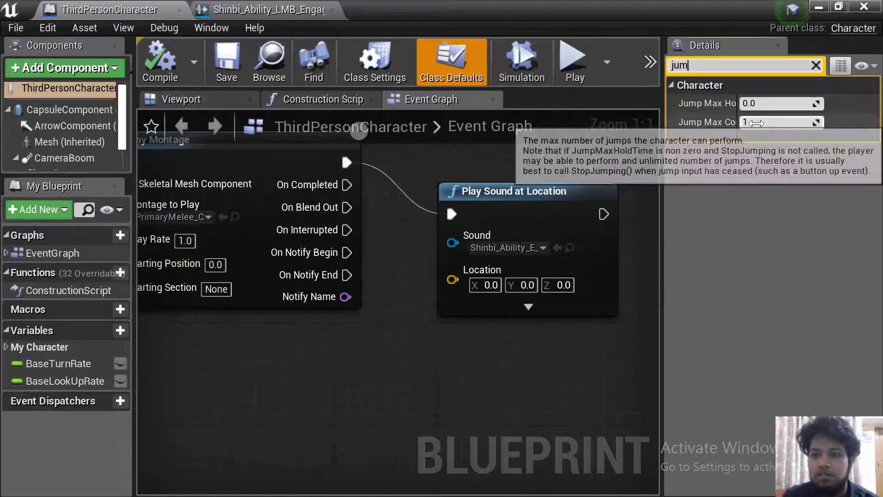
pyautogui.click(754, 122)
pyautogui.write('2')
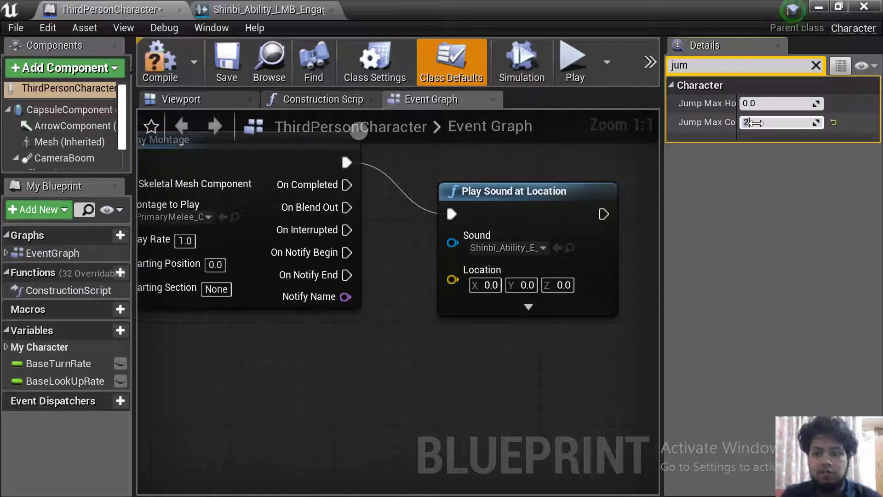
pyautogui.click(152, 64)
pyautogui.click(228, 63)
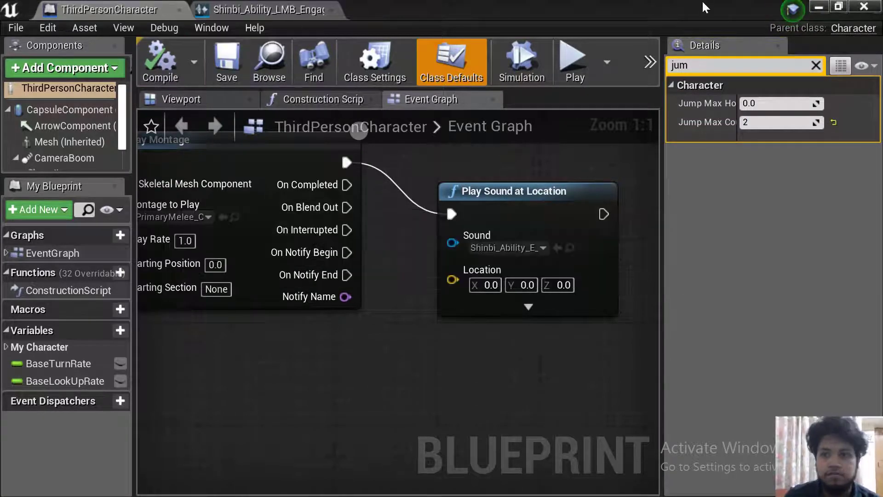
pyautogui.click(813, 8)
pyautogui.click(693, 63)
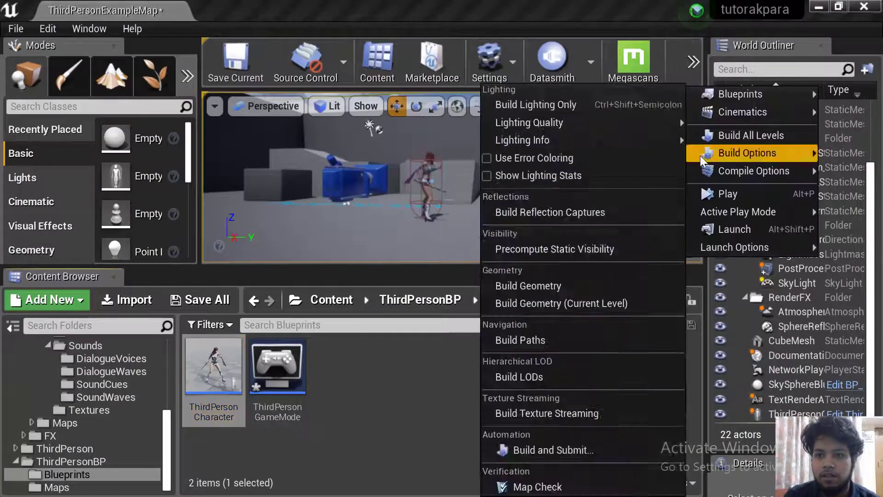
pyautogui.click(707, 193)
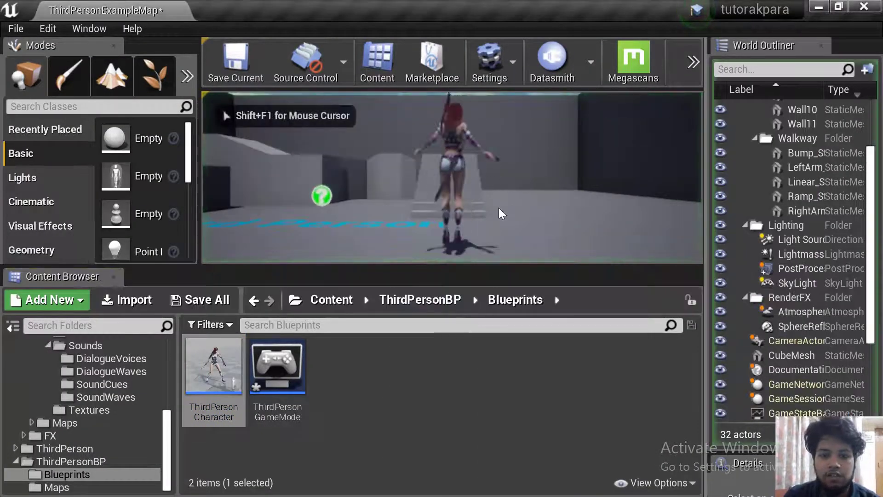
pyautogui.press('w')
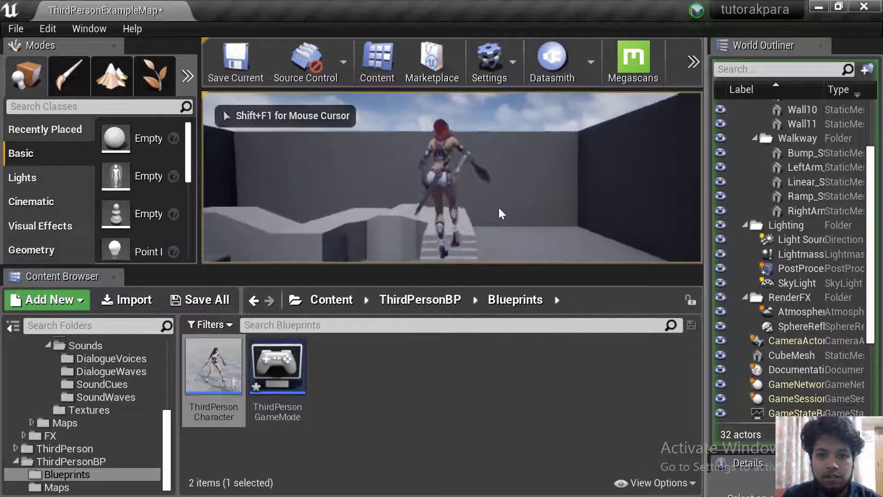
pyautogui.press('a')
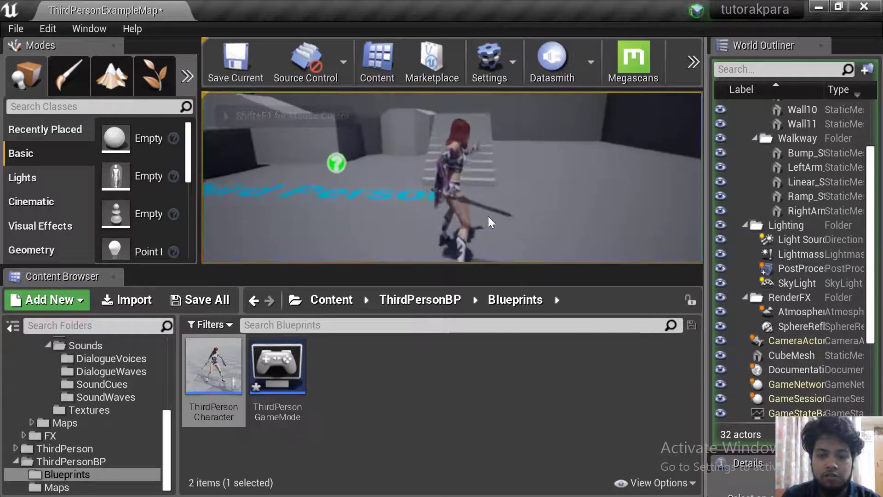
pyautogui.press('w')
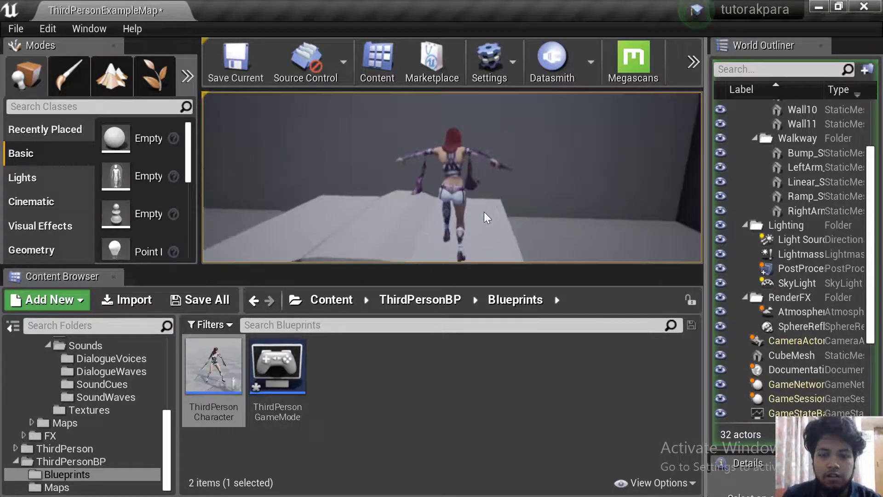
pyautogui.press('w')
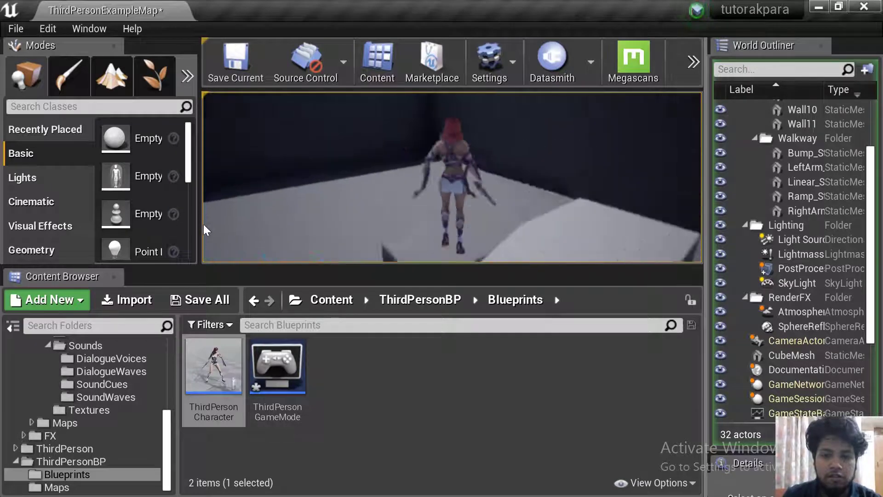
pyautogui.press('w')
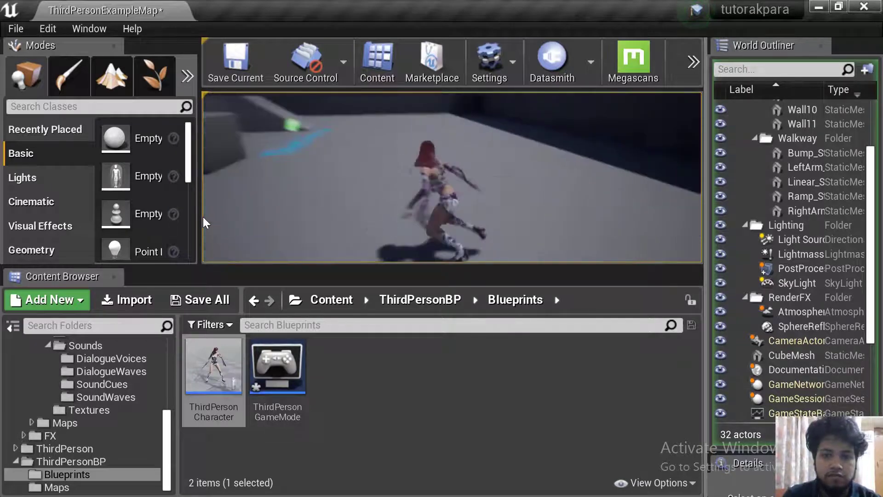
pyautogui.press('Escape')
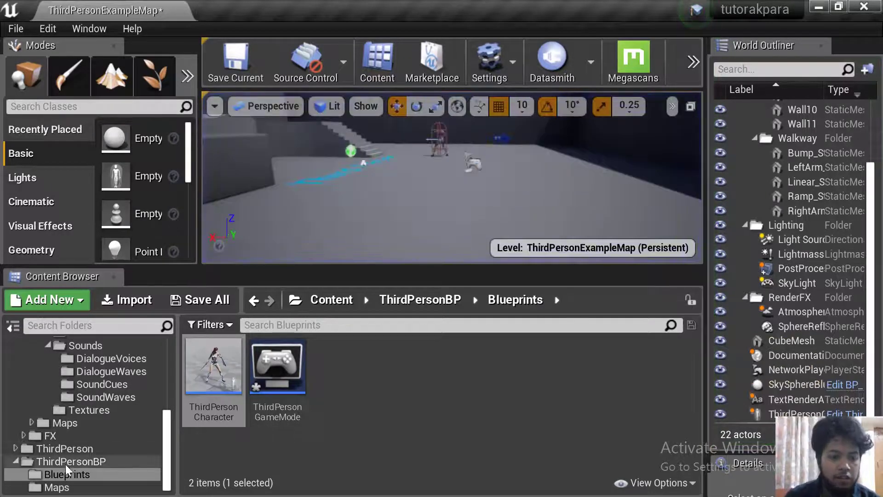
# - Open the ThirdPersonCharacter Blueprint from ThirdPersonBP > Blueprints
pyautogui.click(65, 461)
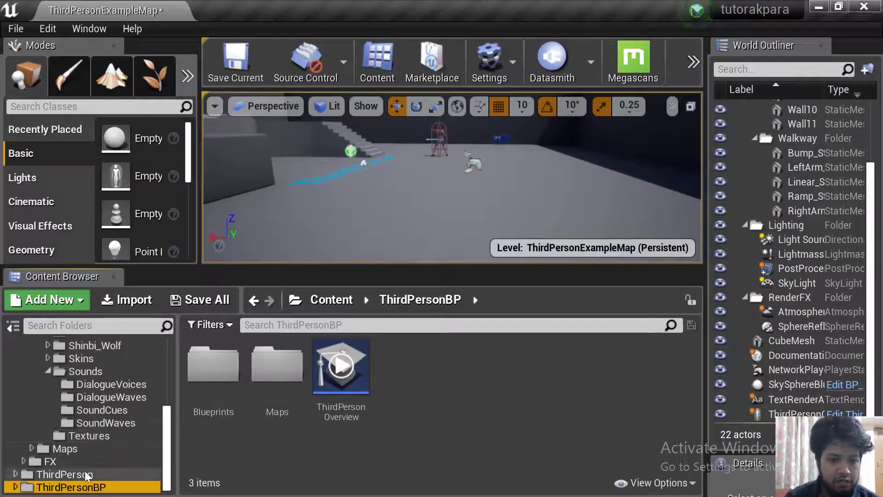
pyautogui.doubleClick(69, 487)
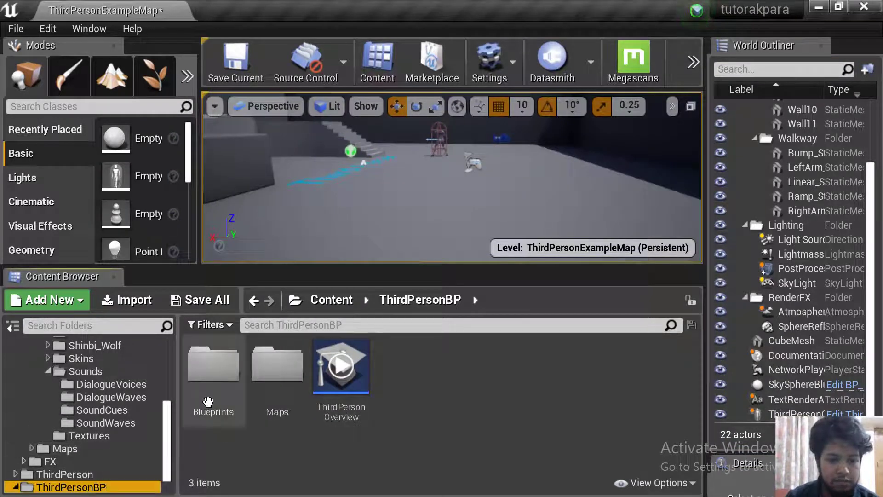
pyautogui.doubleClick(208, 402)
pyautogui.doubleClick(213, 366)
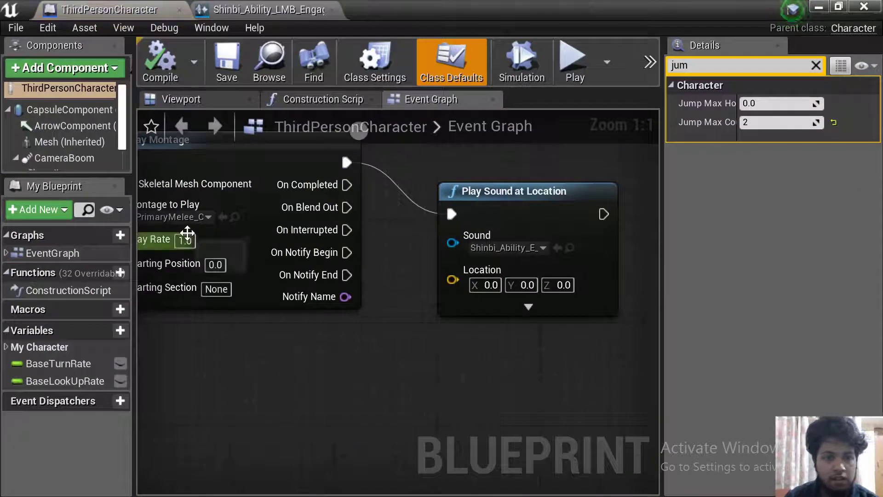
# - Clear the property filter, set Jump Max Hold Time to 10.0, then compile and save
pyautogui.click(814, 67)
pyautogui.scroll(-1, 724, 257)
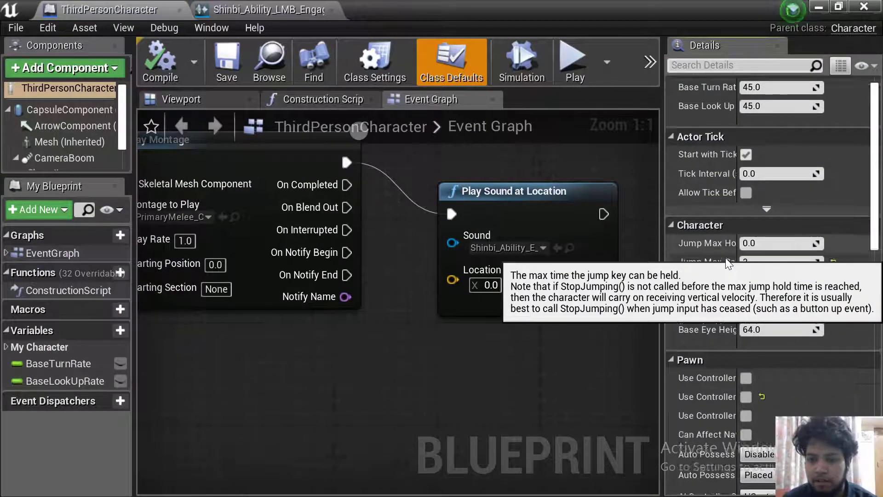
pyautogui.scroll(-3, 725, 258)
pyautogui.scroll(-3, 725, 258)
pyautogui.scroll(-6, 724, 258)
pyautogui.scroll(-4, 725, 257)
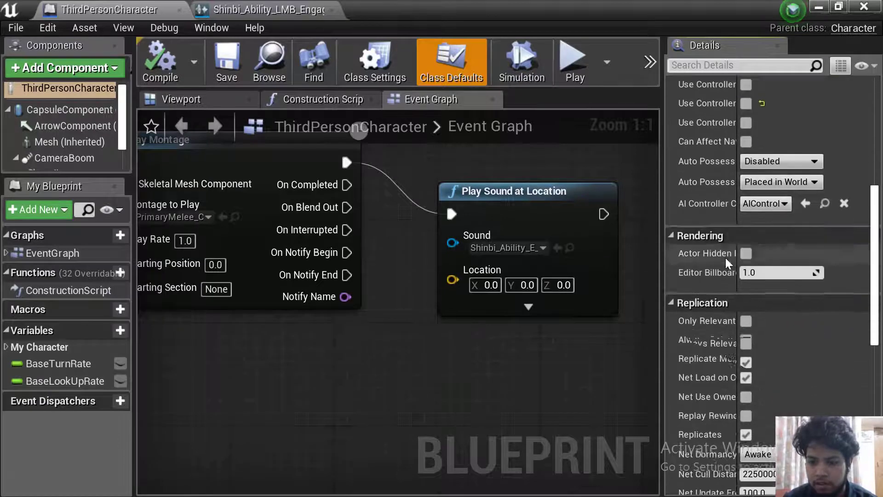
pyautogui.scroll(-1, 725, 257)
pyautogui.scroll(-5, 725, 257)
pyautogui.scroll(-3, 724, 258)
pyautogui.scroll(-1, 725, 258)
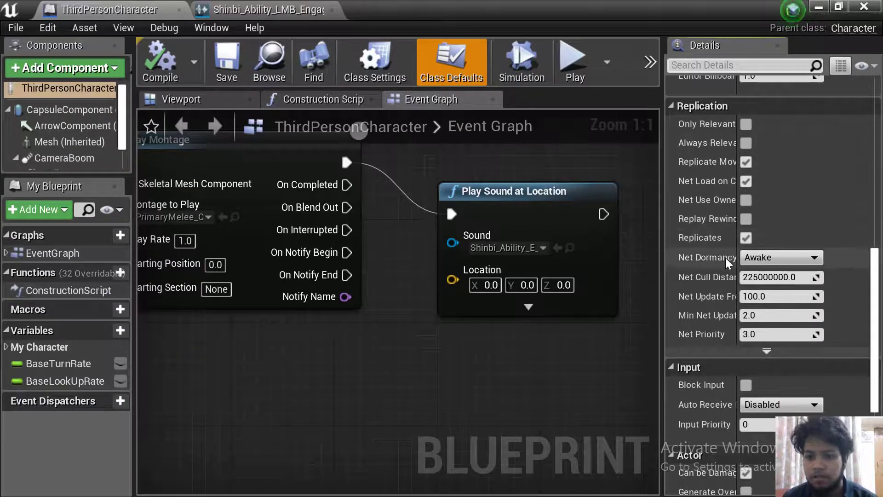
pyautogui.scroll(-5, 725, 257)
pyautogui.scroll(-2, 725, 258)
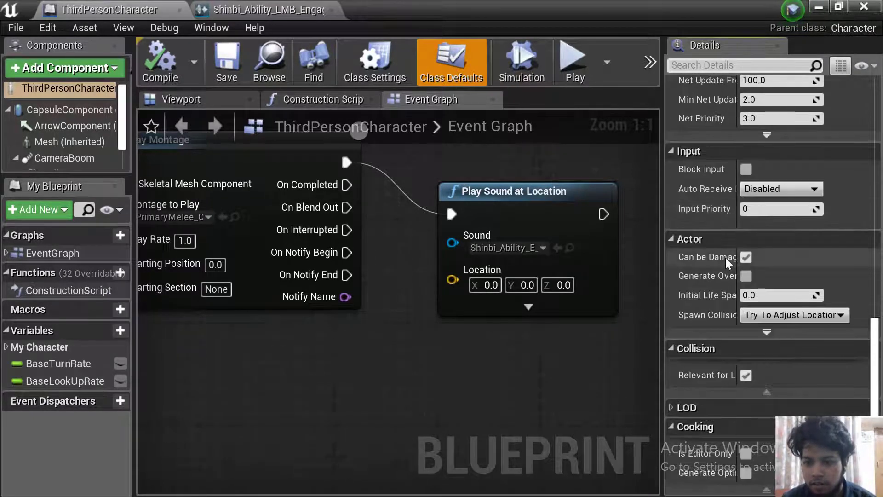
pyautogui.scroll(3, 725, 258)
pyautogui.scroll(2, 725, 258)
pyautogui.scroll(3, 725, 258)
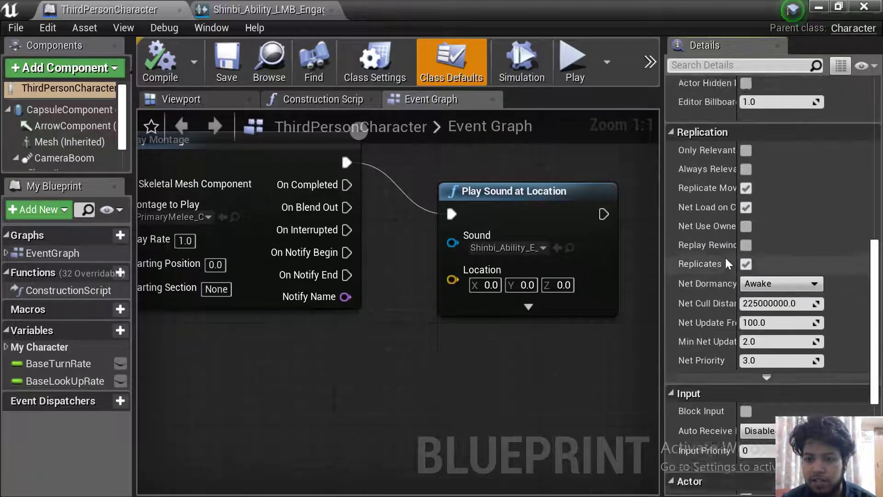
pyautogui.scroll(1, 724, 257)
pyautogui.scroll(1, 725, 257)
pyautogui.scroll(2, 725, 257)
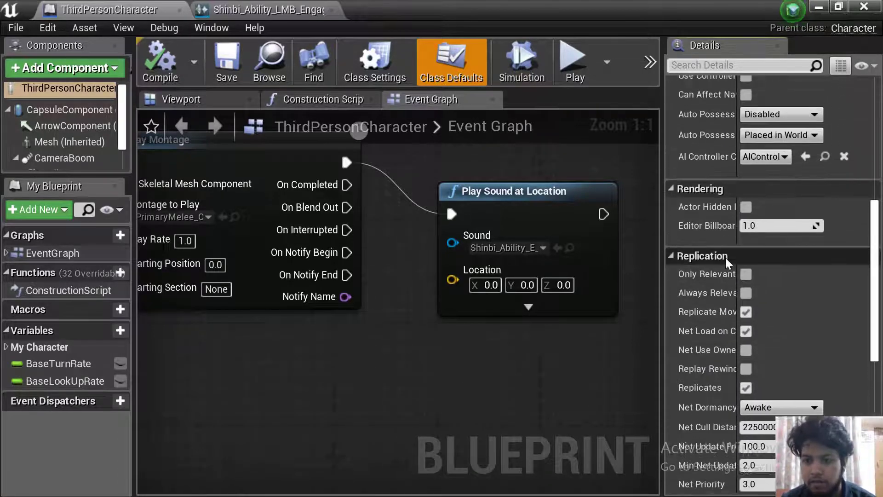
pyautogui.scroll(1, 724, 257)
pyautogui.scroll(1, 725, 257)
pyautogui.scroll(3, 724, 258)
pyautogui.scroll(1, 725, 258)
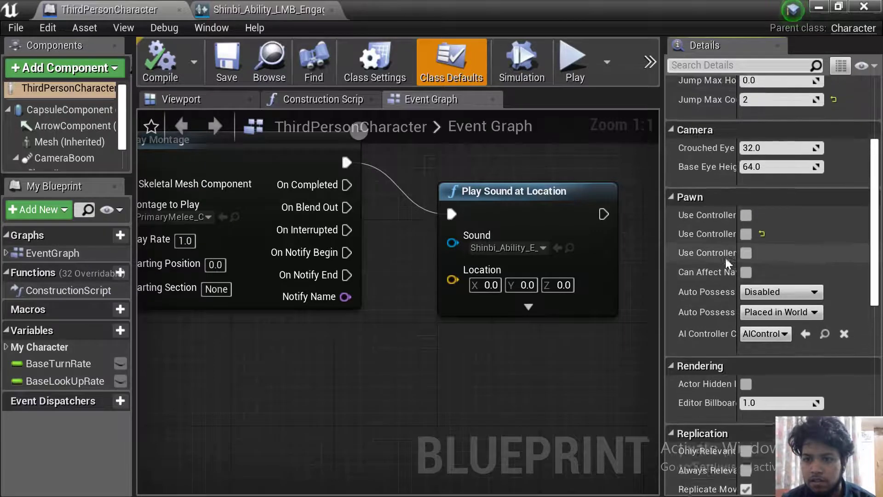
pyautogui.scroll(1, 725, 258)
pyautogui.scroll(3, 724, 258)
pyautogui.scroll(1, 724, 256)
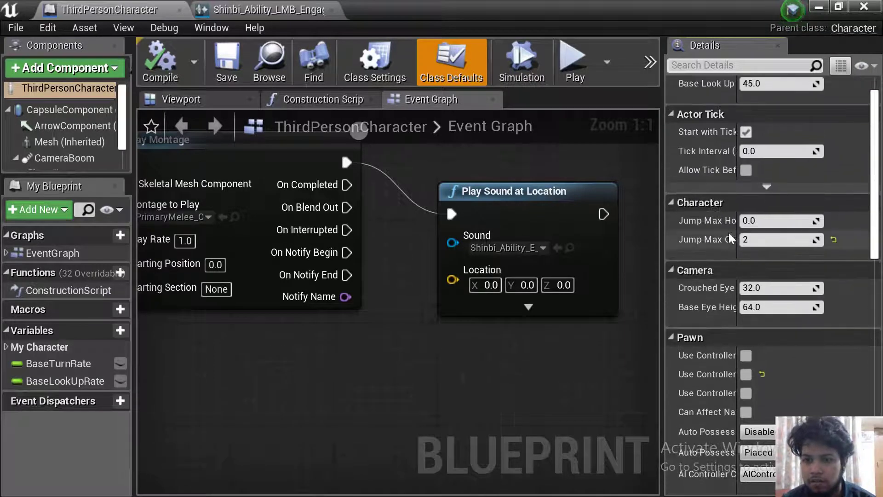
pyautogui.moveTo(664, 233); pyautogui.dragTo(552, 230)
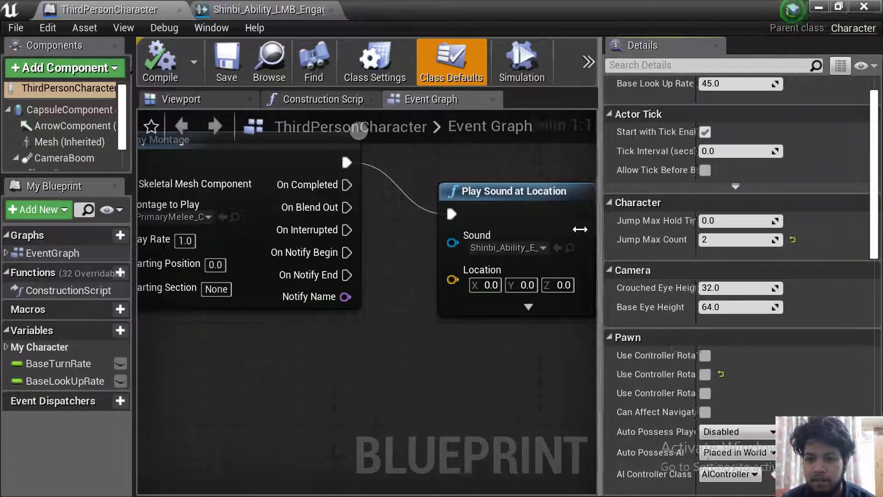
pyautogui.click(698, 223)
pyautogui.write('10')
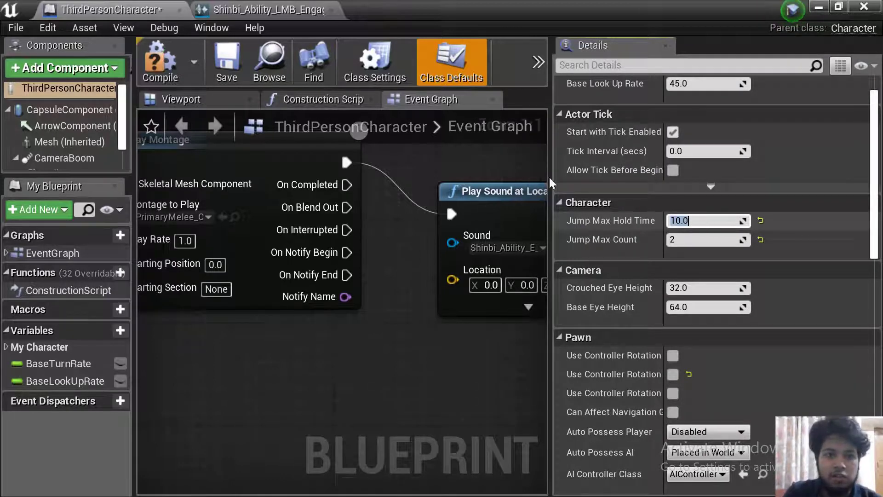
pyautogui.click(159, 75)
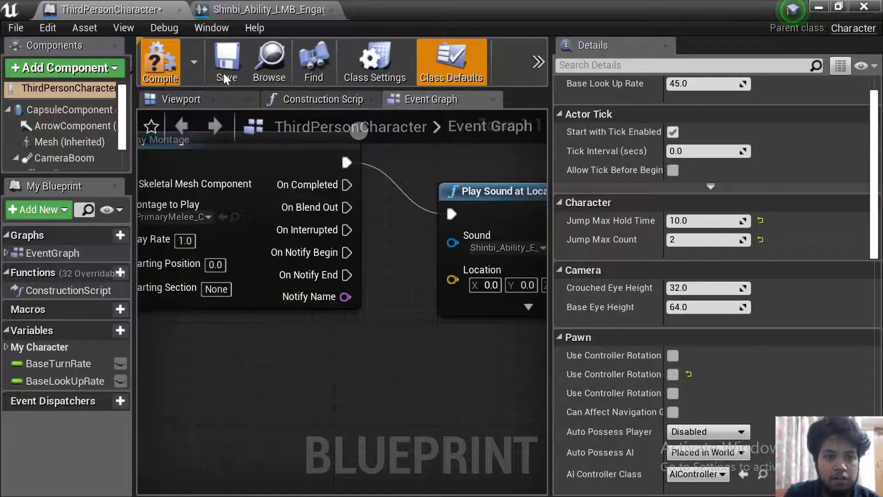
pyautogui.click(225, 73)
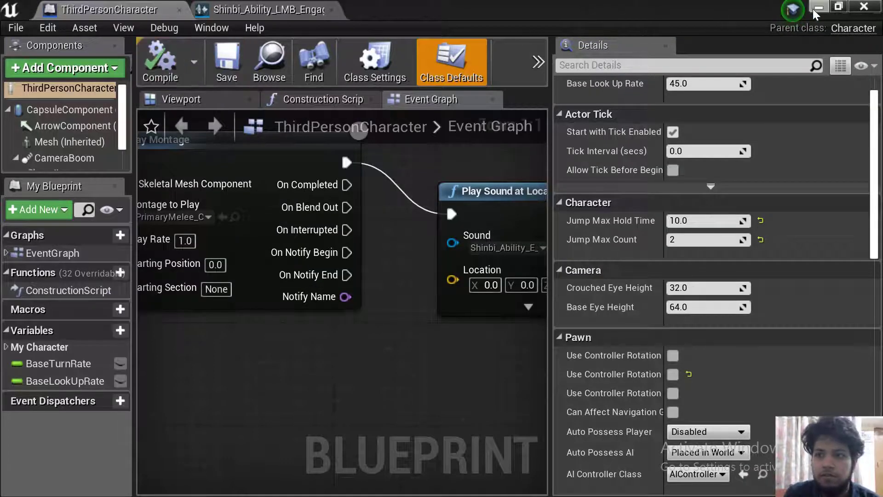
pyautogui.click(813, 9)
pyautogui.click(696, 67)
# - Play-test the level, jump with Space to check the longer jump, then stop
pyautogui.click(698, 197)
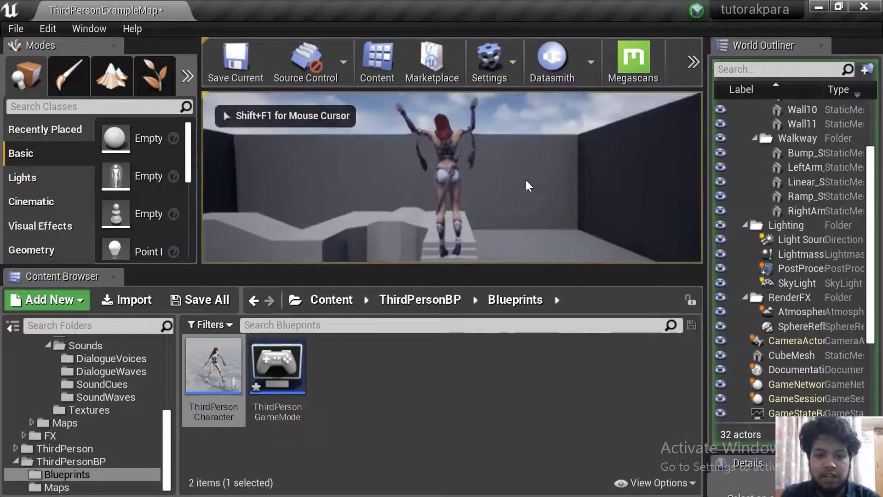
pyautogui.press('space')
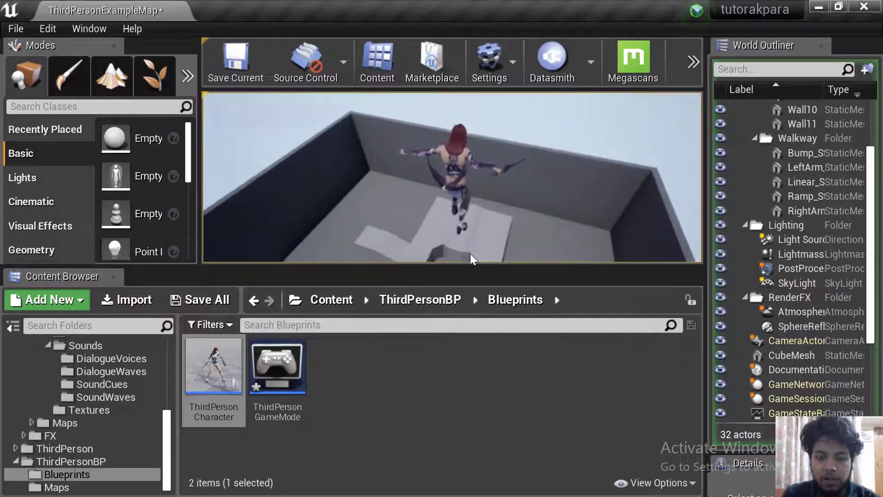
pyautogui.press('Escape')
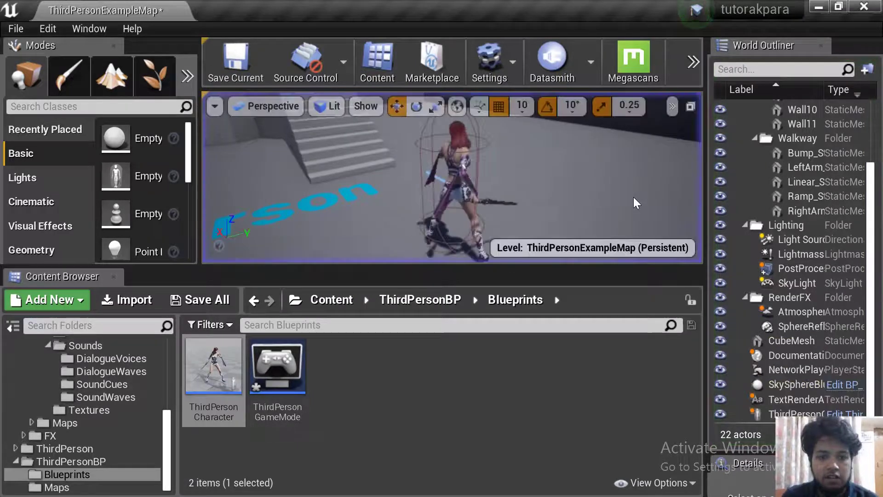
# - Add a Play Anim Montage node after Play Sound at Location and compile
pyautogui.doubleClick(204, 374)
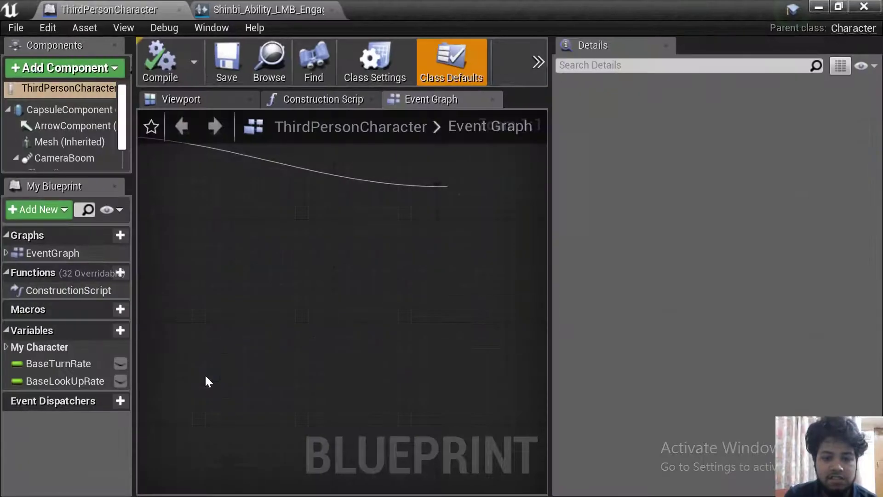
pyautogui.moveTo(319, 368); pyautogui.dragTo(172, 364, button='right')
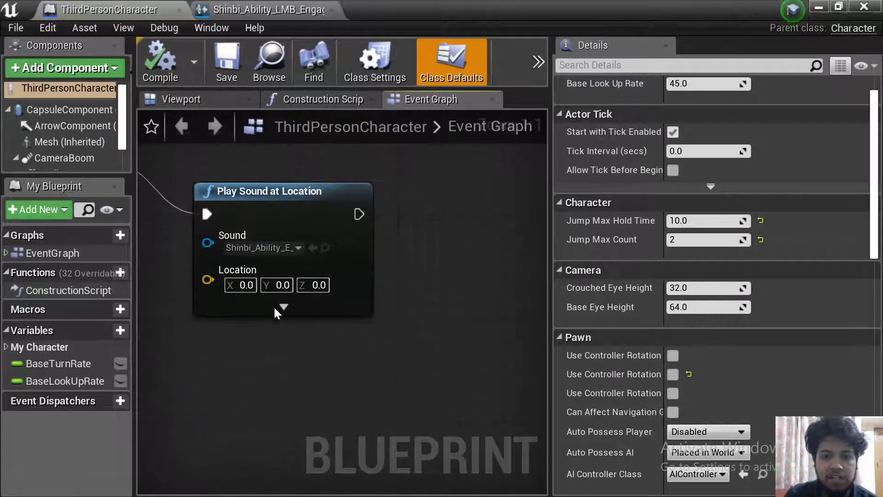
pyautogui.moveTo(359, 214); pyautogui.dragTo(447, 201)
pyautogui.write('pla')
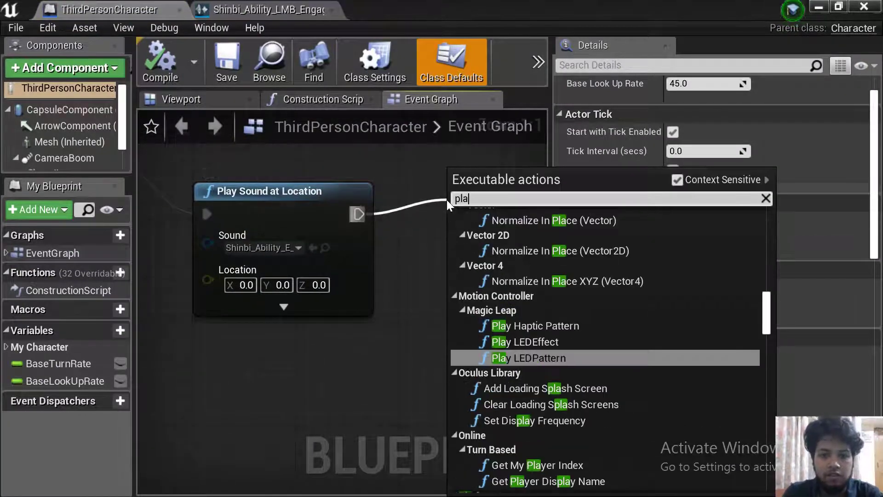
pyautogui.write('y a')
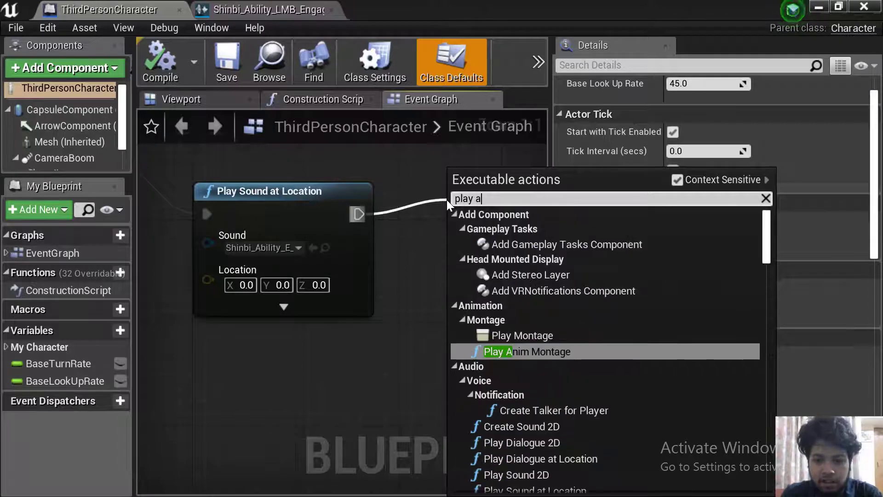
pyautogui.click(503, 351)
pyautogui.moveTo(382, 328); pyautogui.dragTo(199, 293, button='right')
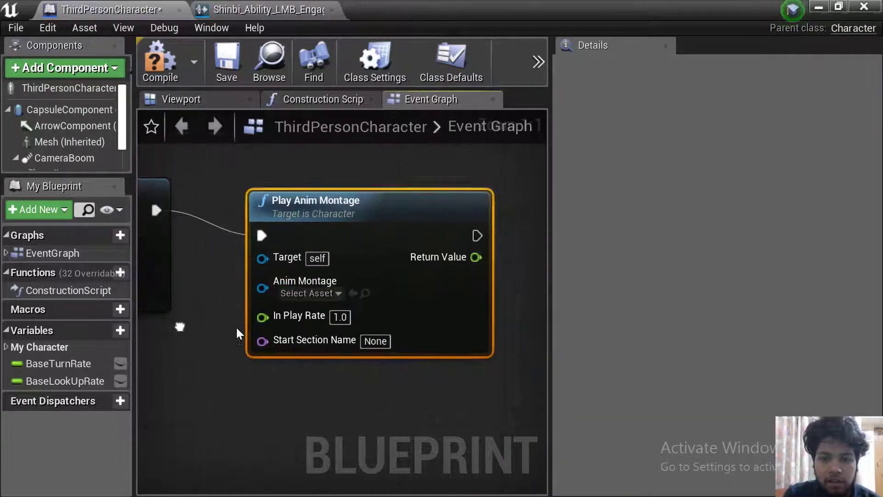
pyautogui.click(156, 76)
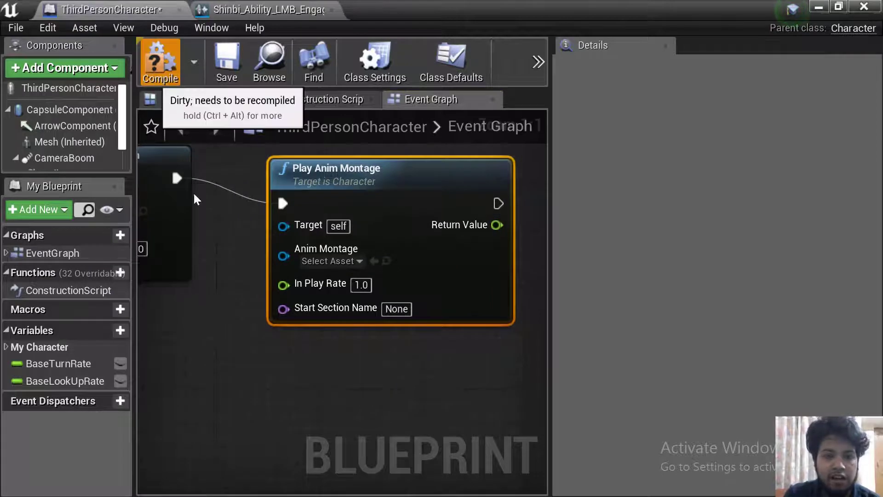
# - Browse the node's Anim Montage list without choosing a montage
pyautogui.moveTo(216, 278); pyautogui.dragTo(157, 286, button='right')
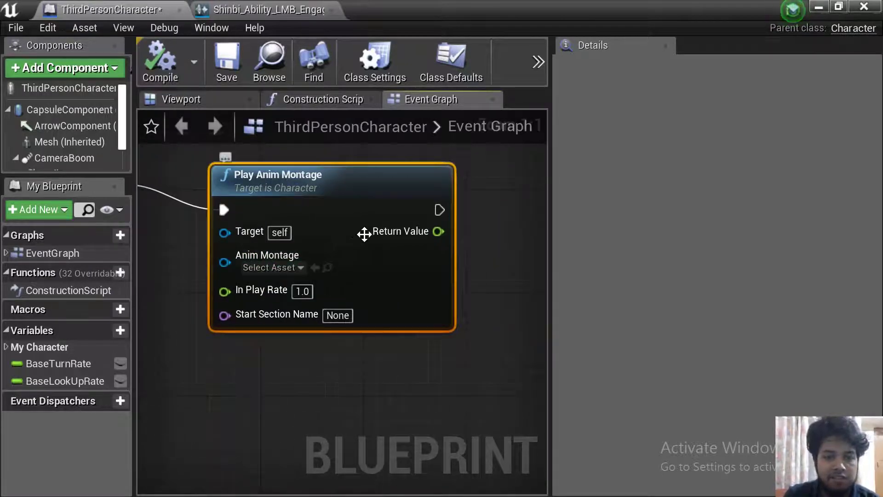
pyautogui.click(290, 267)
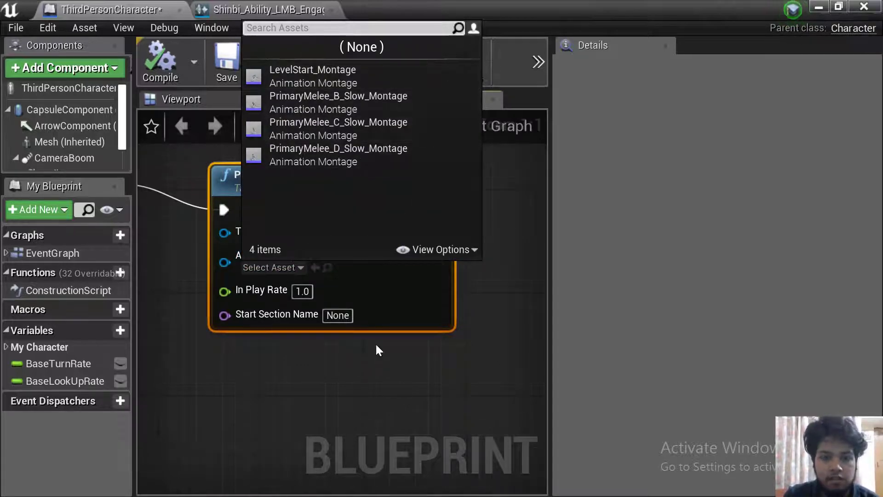
pyautogui.click(376, 363)
# - Return to the level and browse InfinityBladeEffects > Effects > FX
pyautogui.click(821, 6)
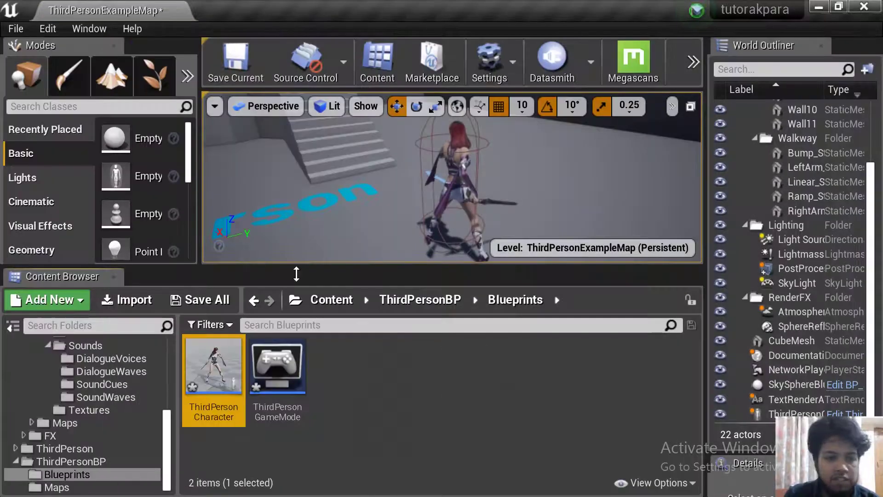
pyautogui.scroll(5, 45, 442)
pyautogui.scroll(3, 45, 442)
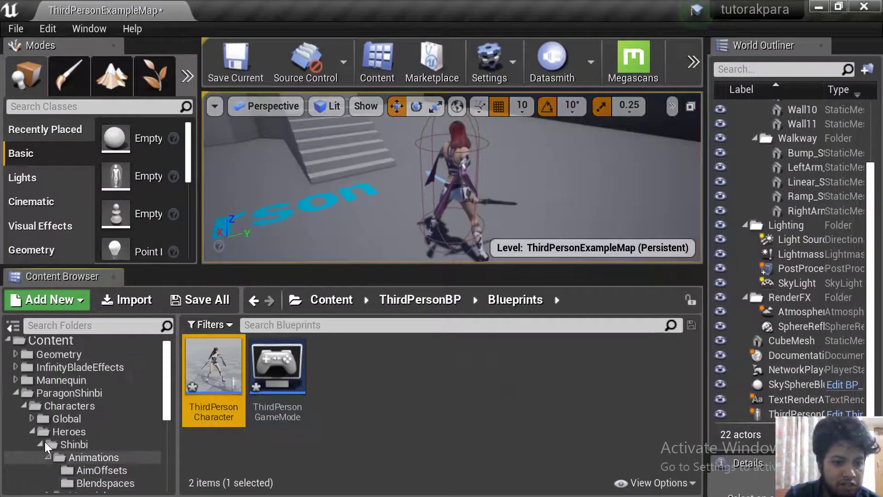
pyautogui.click(95, 372)
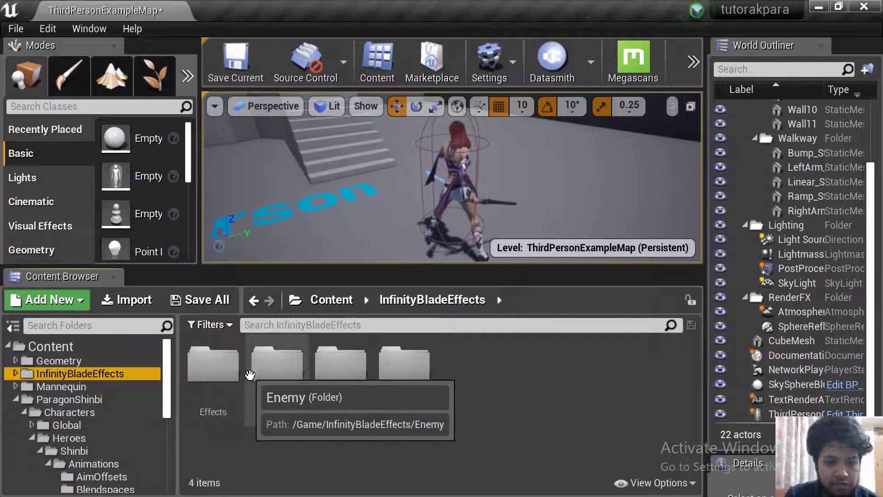
pyautogui.doubleClick(212, 368)
pyautogui.doubleClick(220, 389)
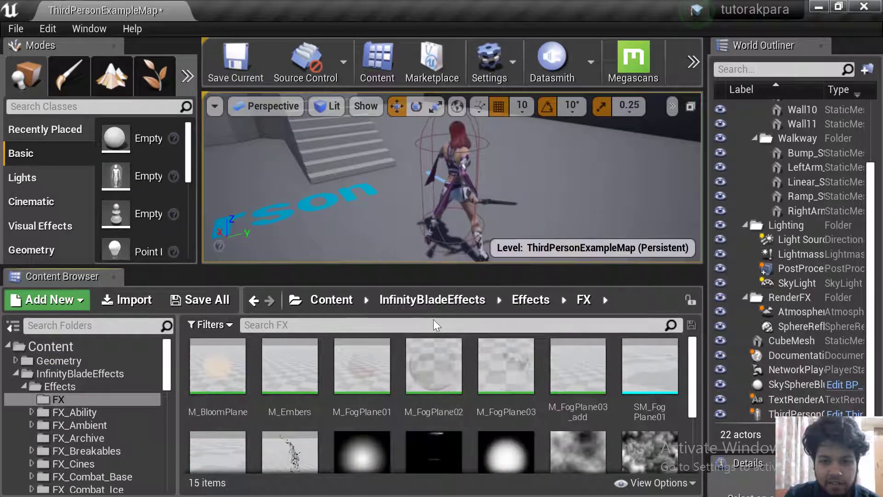
# - Look through the FX_Treasure > Chest particle effects, then reopen ThirdPersonCharacter
pyautogui.click(530, 299)
pyautogui.scroll(-2, 373, 409)
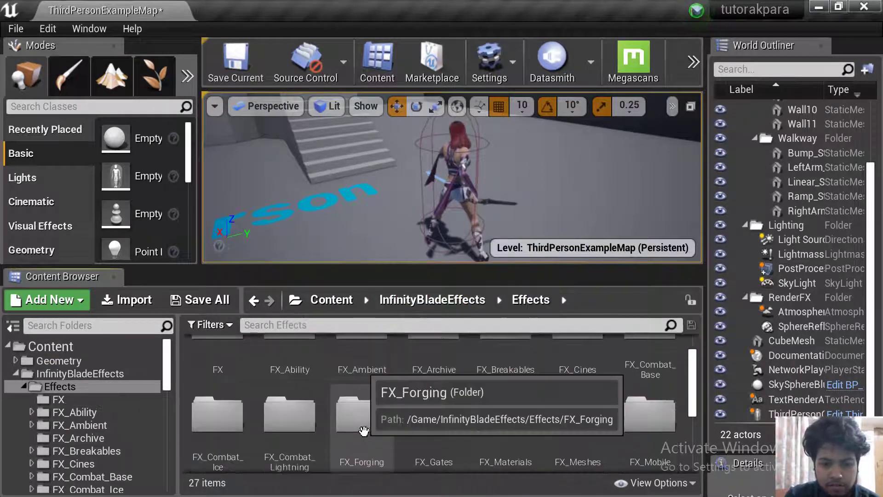
pyautogui.scroll(-3, 374, 409)
pyautogui.doubleClick(373, 411)
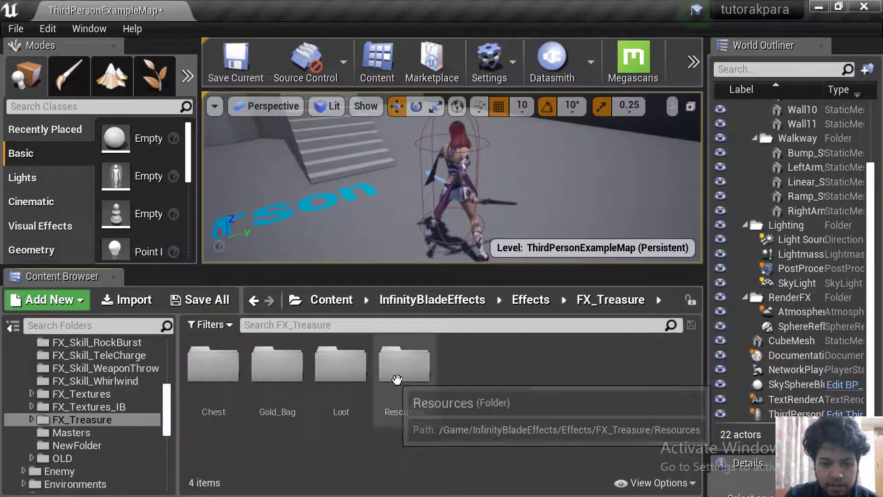
pyautogui.doubleClick(231, 391)
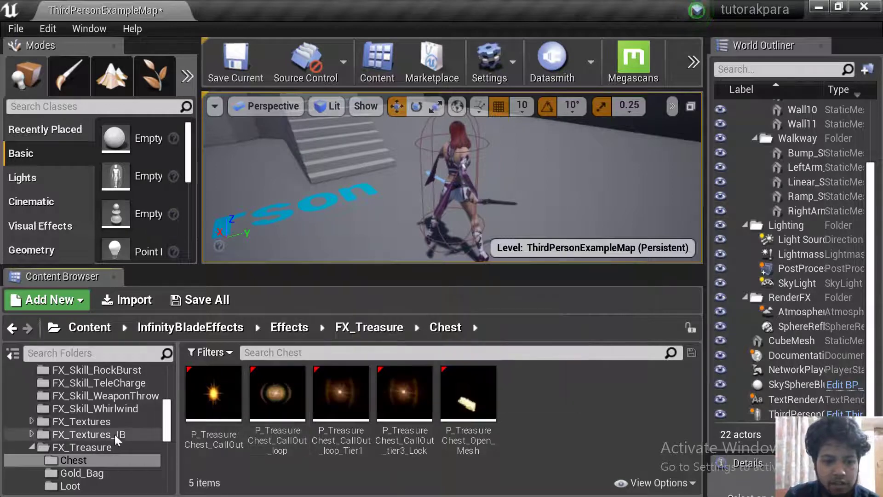
pyautogui.moveTo(166, 421); pyautogui.dragTo(162, 396)
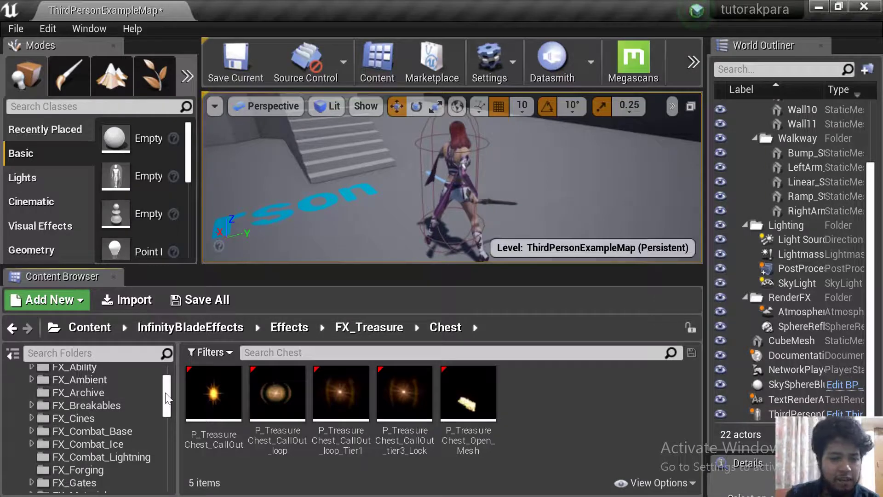
pyautogui.moveTo(166, 399); pyautogui.dragTo(165, 391)
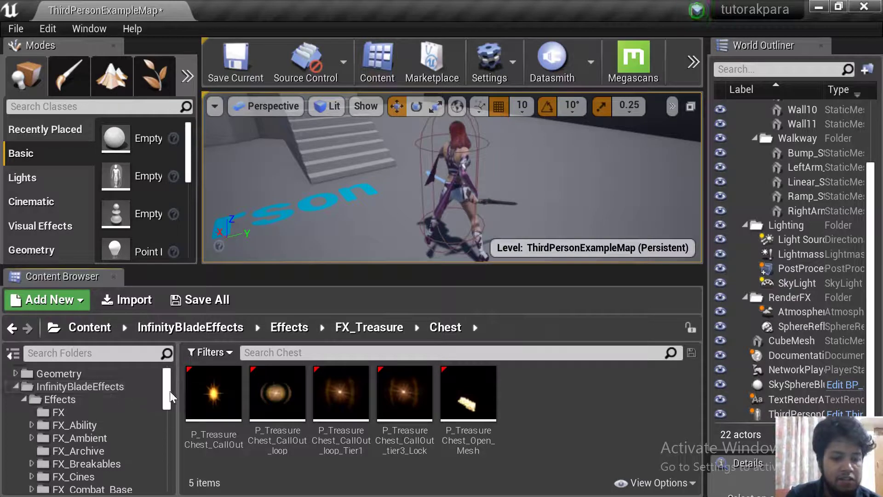
pyautogui.moveTo(169, 391); pyautogui.dragTo(159, 474)
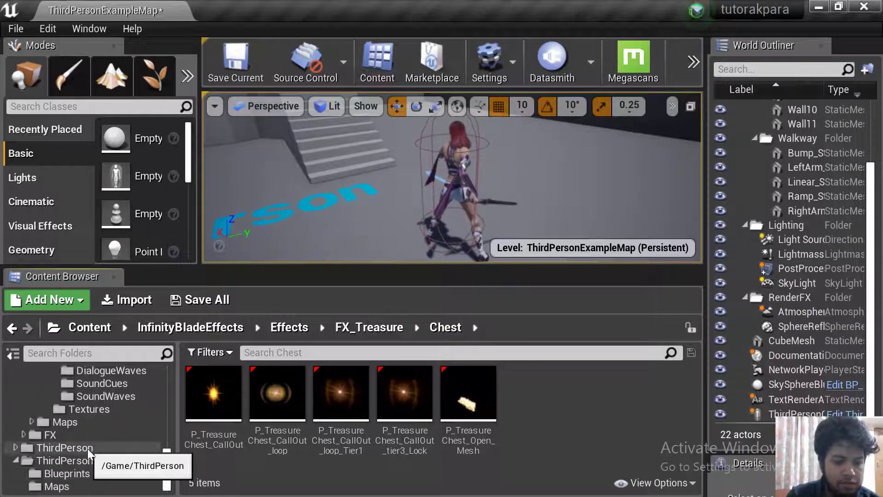
pyautogui.click(85, 472)
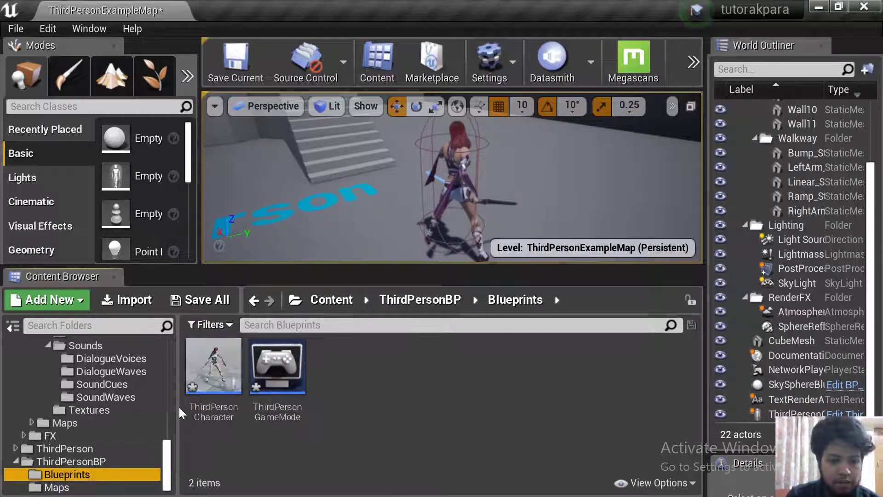
pyautogui.doubleClick(212, 399)
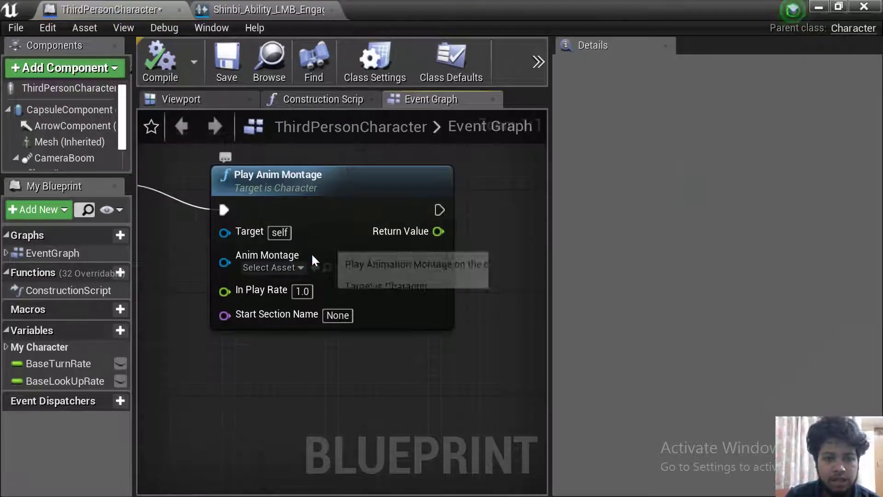
# - Check the montage list, then delete the Play Anim Montage node from the graph
pyautogui.click(291, 269)
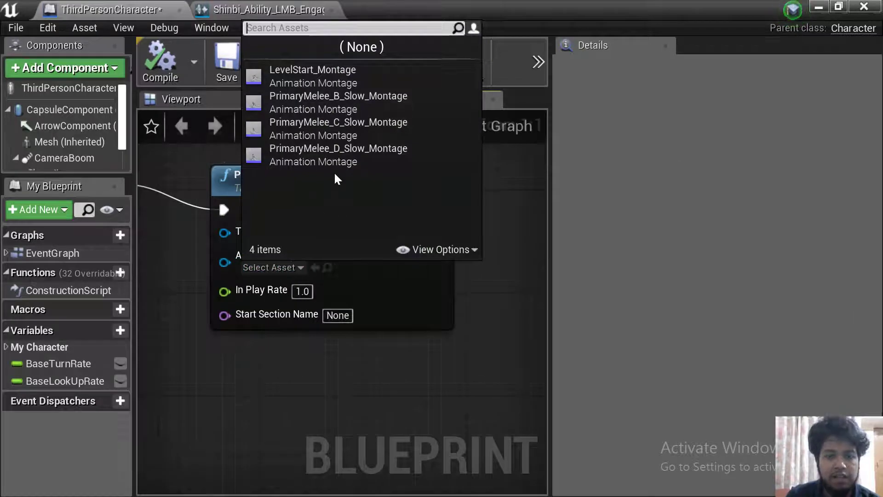
pyautogui.click(423, 386)
pyautogui.moveTo(372, 385)
pyautogui.mouseDown(button='right')
pyautogui.moveTo(554, 393)
pyautogui.moveTo(491, 178)
pyautogui.moveTo(457, 407)
pyautogui.mouseUp(button='right')
pyautogui.click(422, 215)
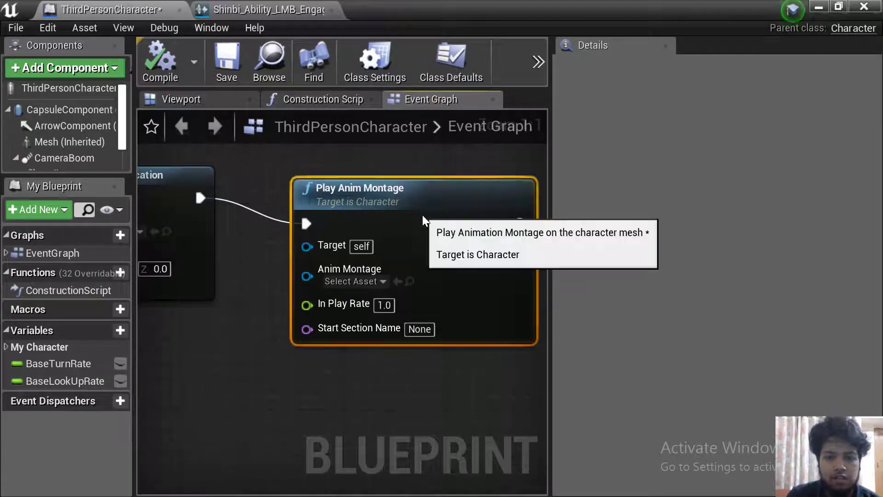
pyautogui.press('Delete')
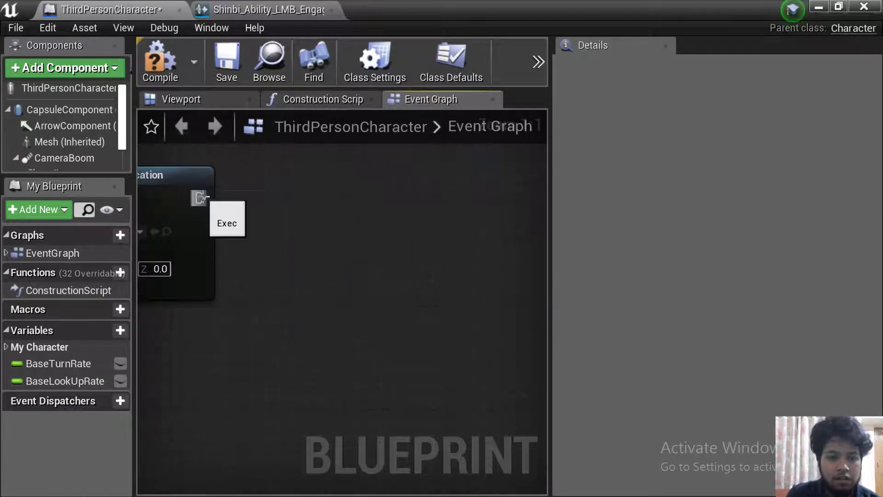
# - Add a Spawn Emitter at Location node after Play Sound at Location
pyautogui.moveTo(292, 217); pyautogui.dragTo(292, 217)
pyautogui.write('play')
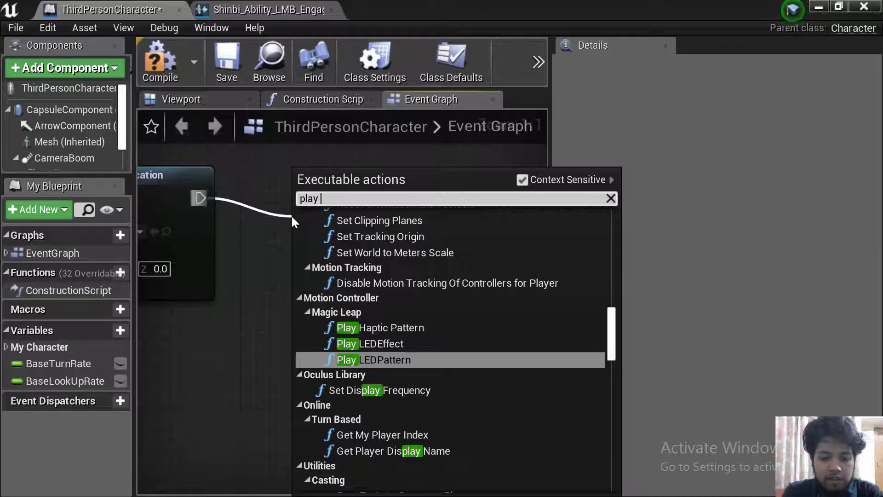
pyautogui.write(' par')
pyautogui.press('BackSpace')
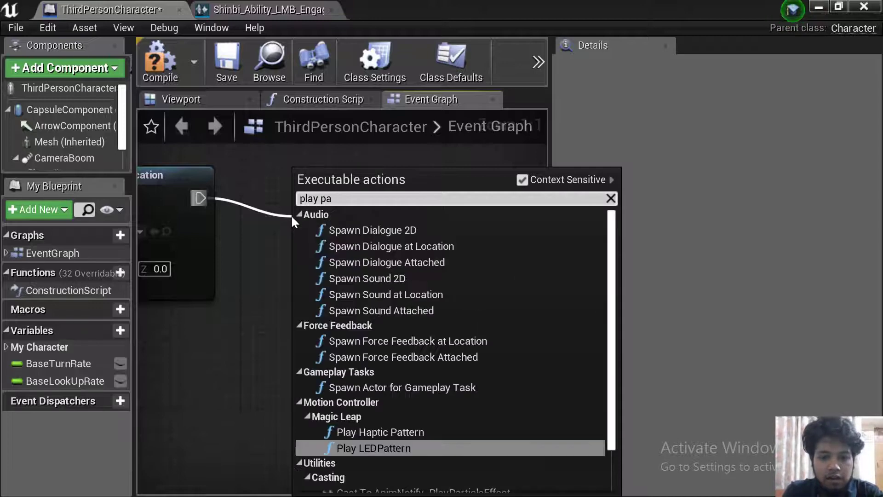
pyautogui.press('BackSpace')
pyautogui.press('BackSpace')
pyautogui.press('BackSpace')
pyautogui.write('par')
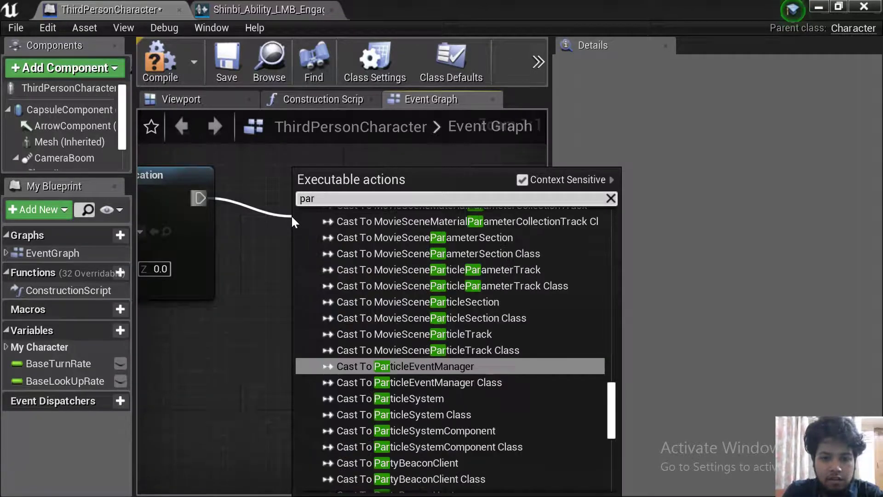
pyautogui.write('ticl')
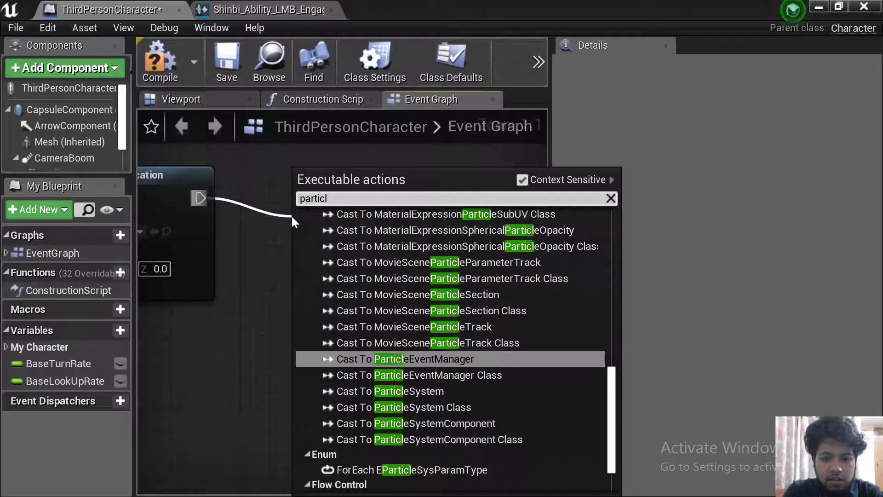
pyautogui.press('BackSpace')
pyautogui.press('BackSpace')
pyautogui.press('BackSpace')
pyautogui.press('BackSpace')
pyautogui.press('BackSpace')
pyautogui.write('effe')
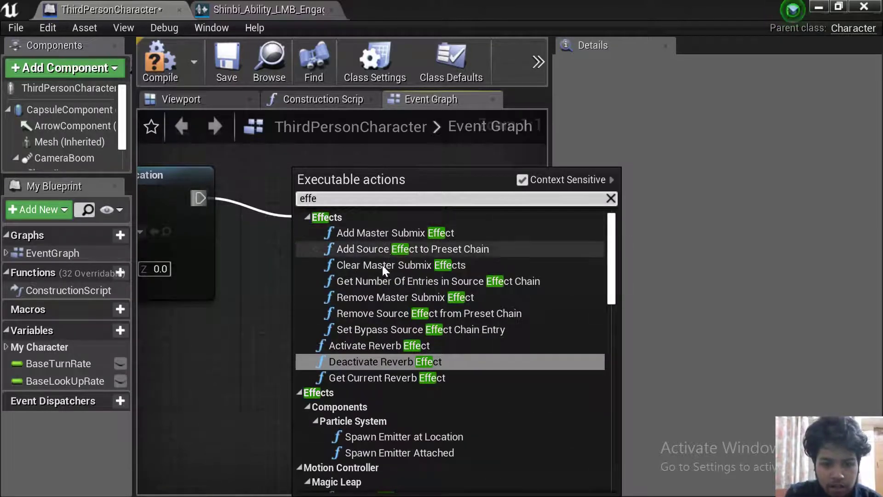
pyautogui.click(383, 437)
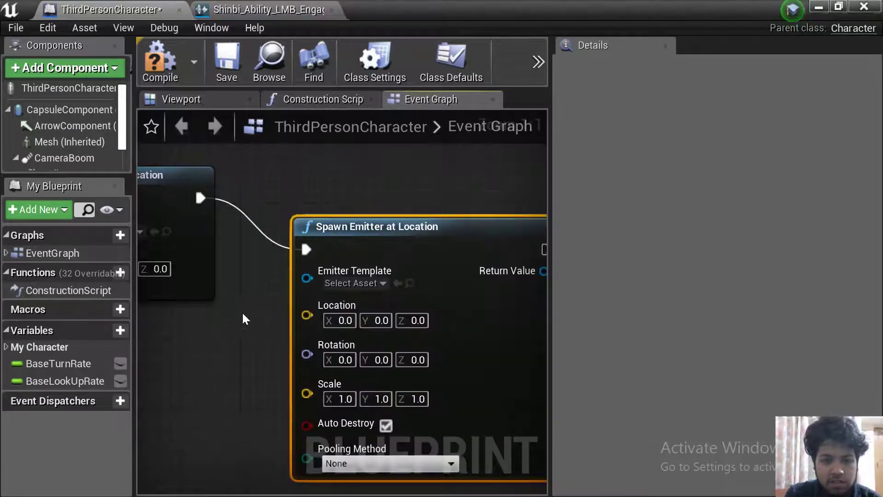
pyautogui.moveTo(245, 316); pyautogui.dragTo(287, 229, button='right')
# - Feed a GetActorLocation node into the emitter's Location input and compile
pyautogui.moveTo(353, 223); pyautogui.dragTo(245, 314)
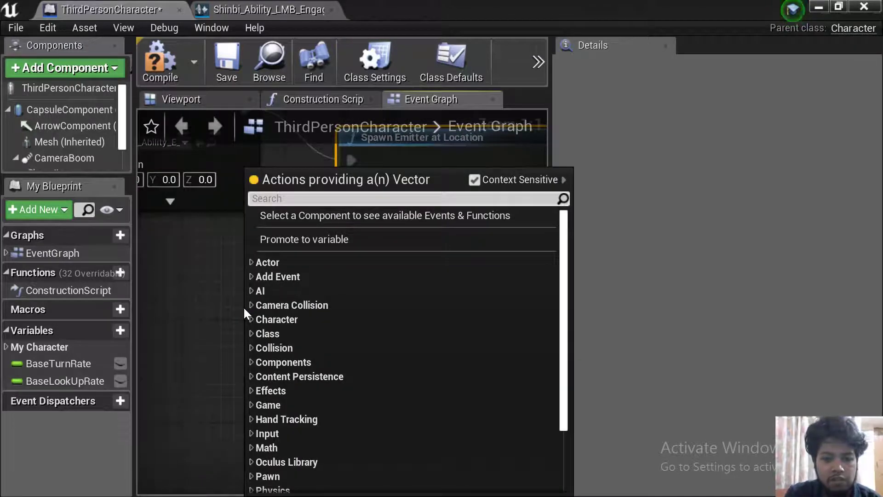
pyautogui.write('get a')
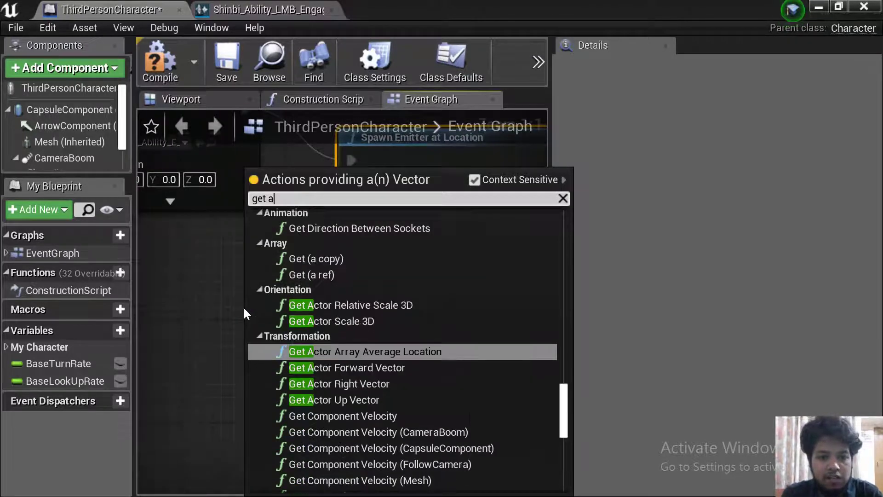
pyautogui.write('c')
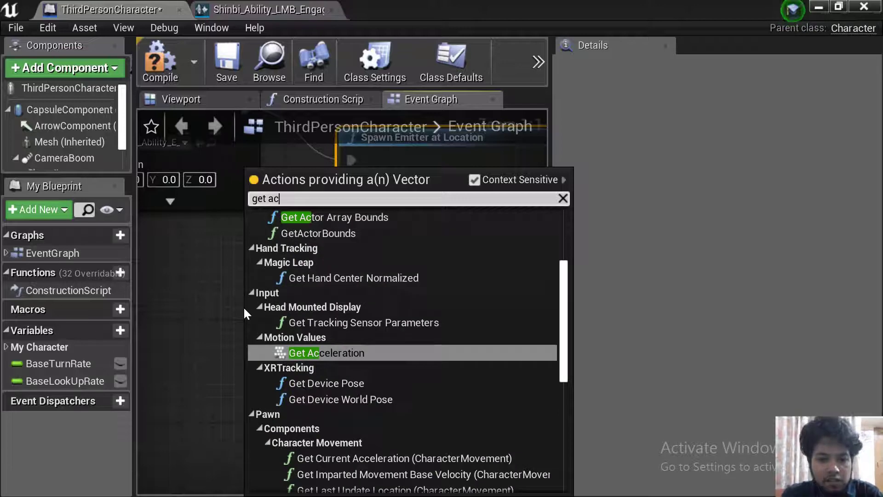
pyautogui.write('tor')
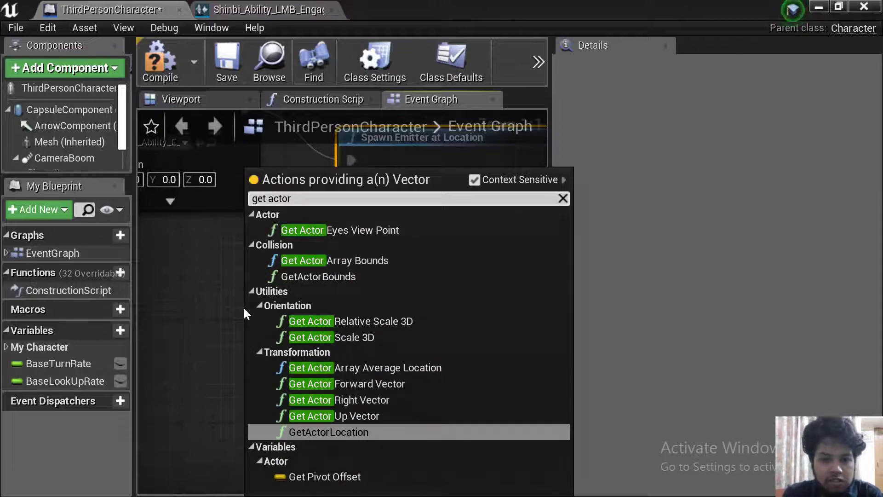
pyautogui.click(306, 434)
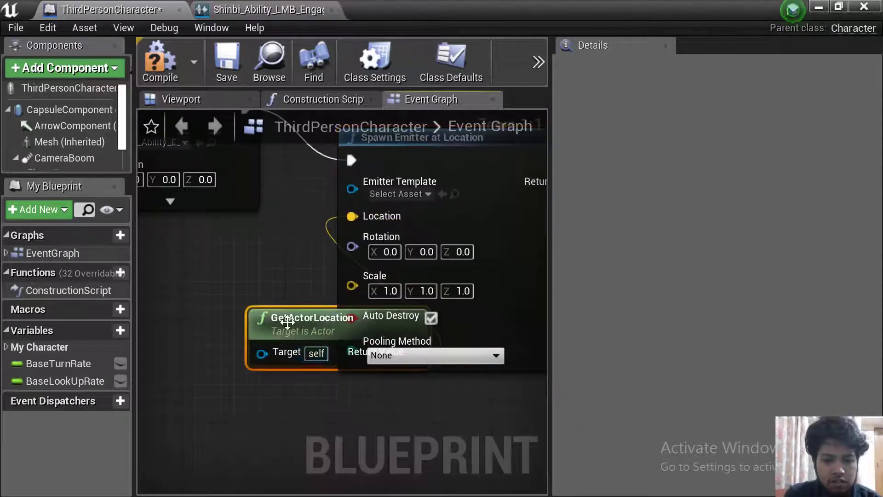
pyautogui.moveTo(287, 322); pyautogui.dragTo(154, 308)
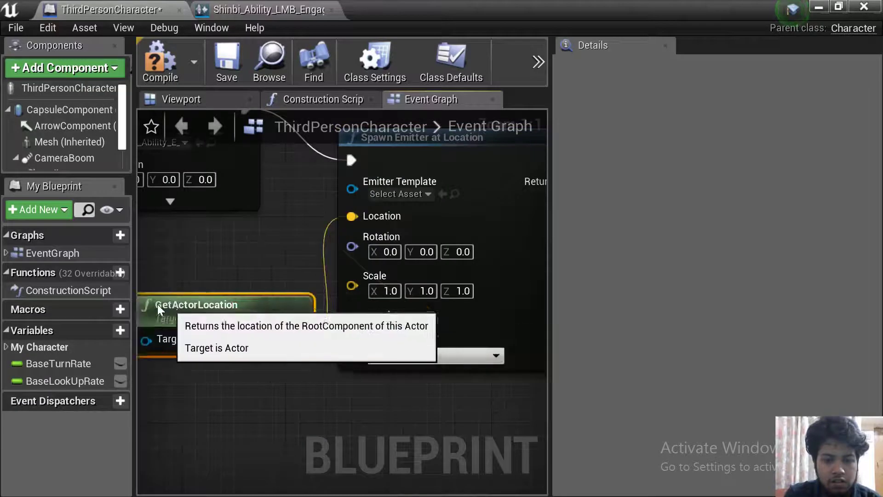
pyautogui.click(151, 68)
# - Set the emitter template to P_AOE_Ice_CircleAttack, then compile and save
pyautogui.click(415, 195)
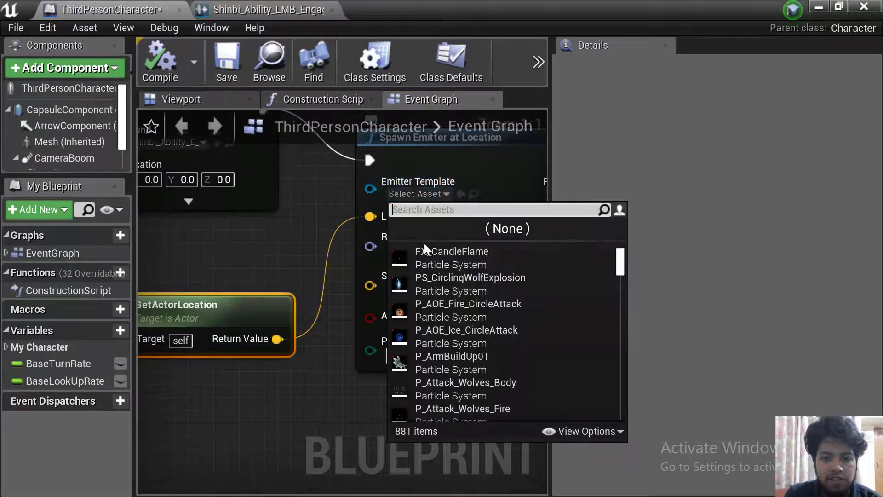
pyautogui.click(431, 335)
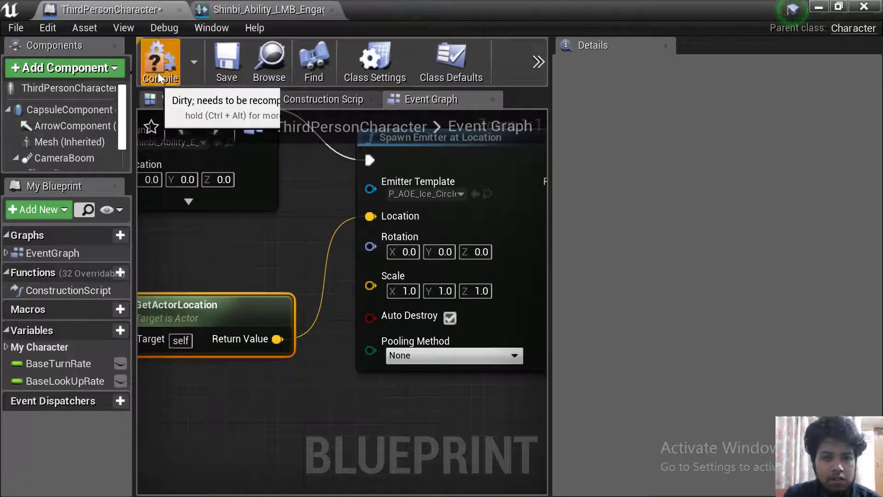
pyautogui.click(158, 72)
pyautogui.click(225, 70)
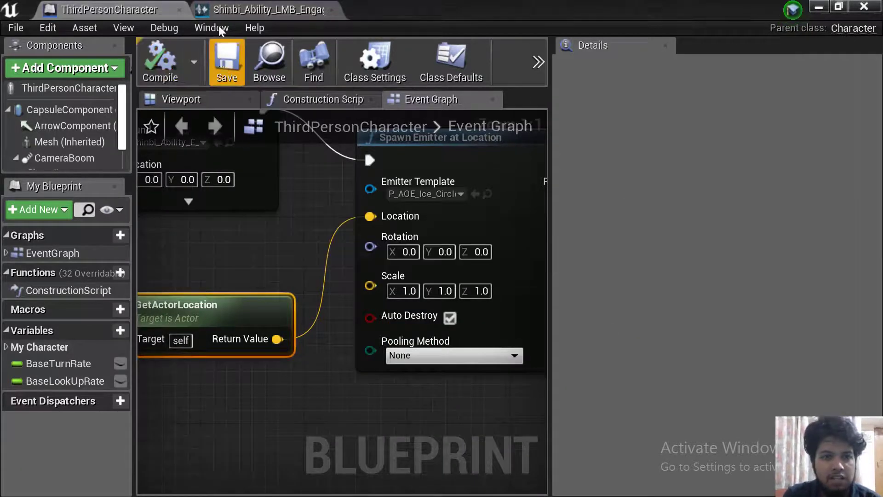
pyautogui.click(821, 4)
pyautogui.click(695, 62)
pyautogui.click(705, 186)
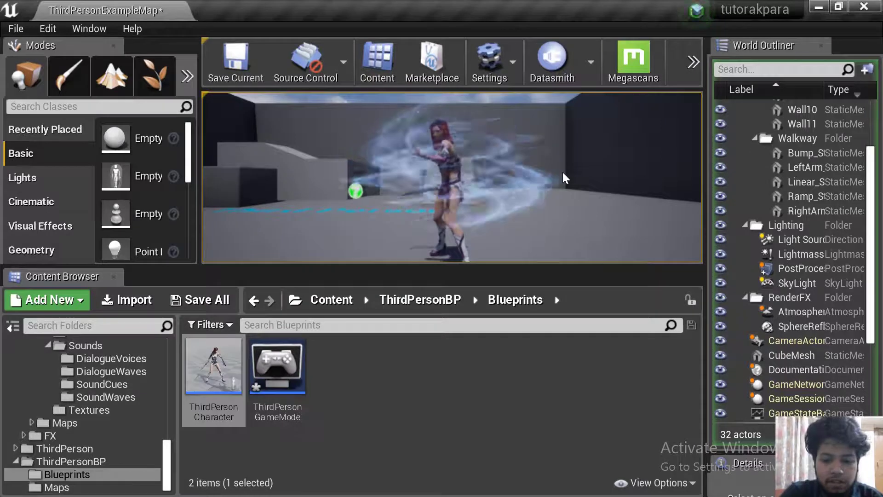
pyautogui.press('XF86AudioRaiseVolume')
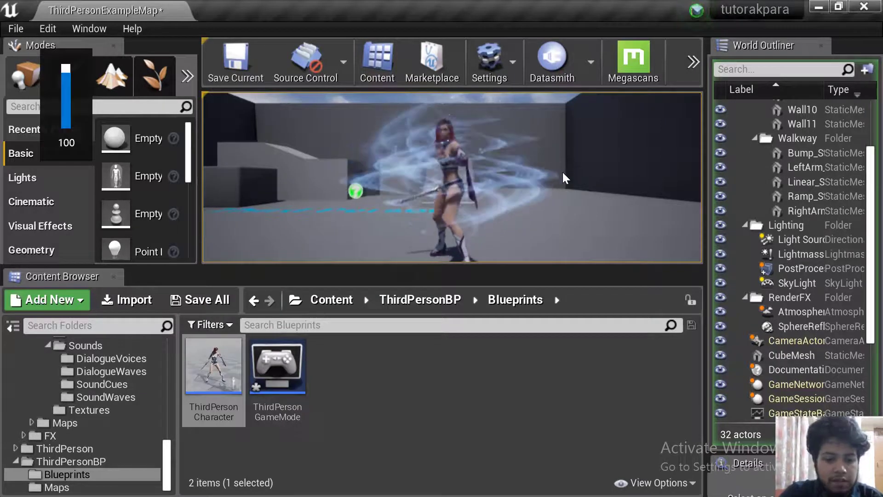
pyautogui.press('XF86MonBrightnessDown')
pyautogui.press('XF86MonBrightnessDown')
pyautogui.press('XF86MonBrightnessDown')
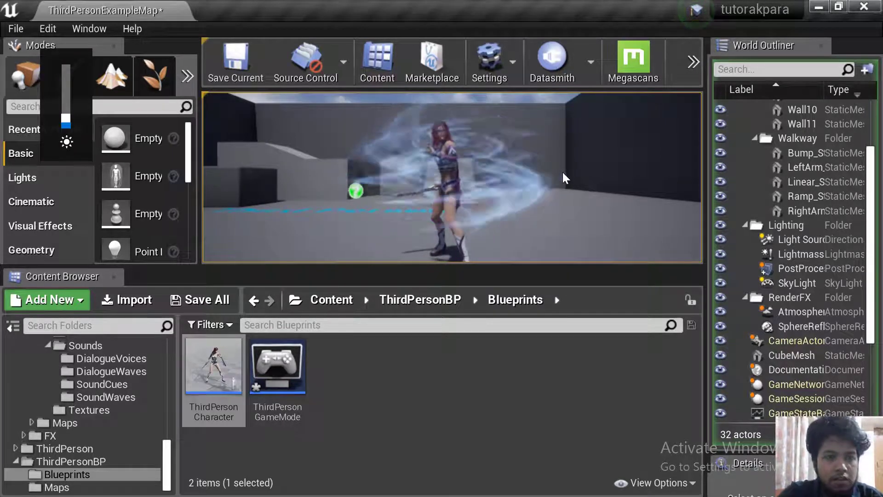
pyautogui.press('XF86MonBrightnessUp')
pyautogui.press('XF86MonBrightnessUp')
pyautogui.press('XF86MonBrightnessUp')
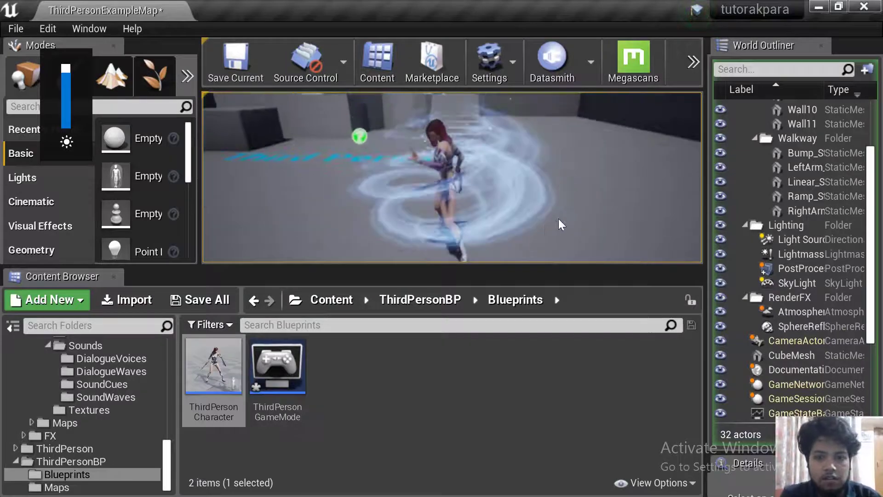
pyautogui.press('Escape')
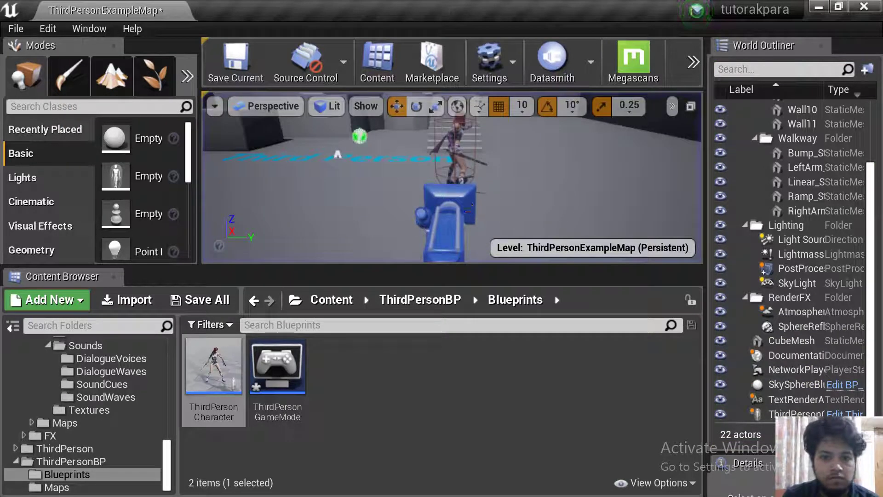
# - Move ThirdPersonCharacter's follow camera forward to X 100 and slightly up, then compile and save
pyautogui.doubleClick(214, 368)
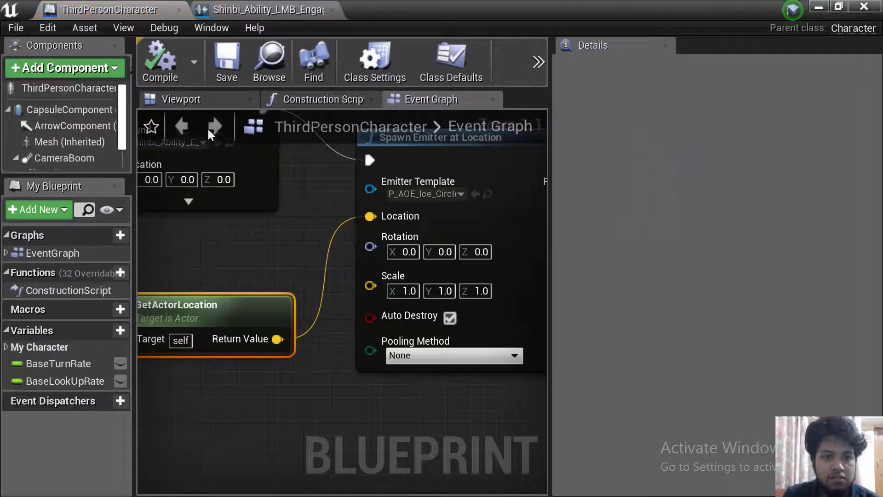
pyautogui.click(176, 99)
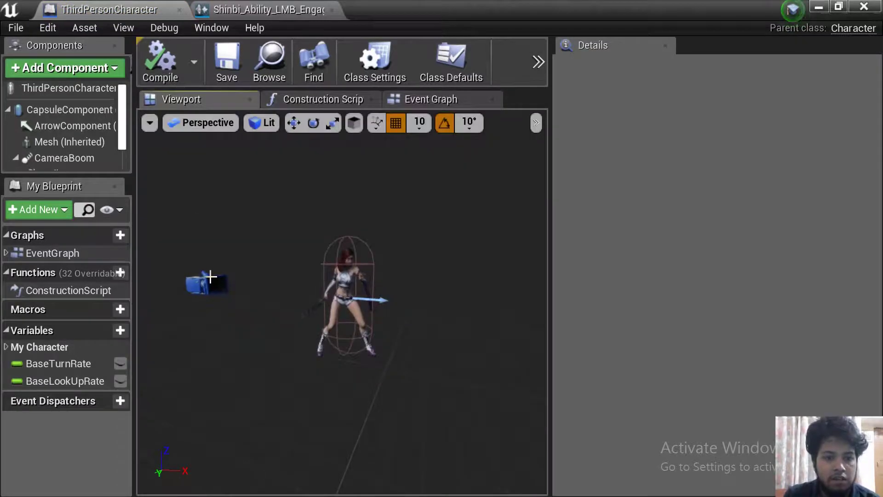
pyautogui.click(210, 276)
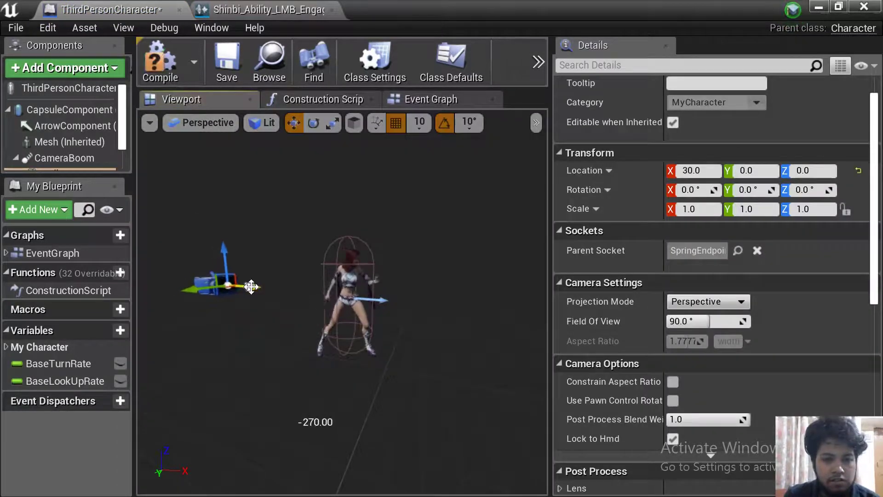
pyautogui.moveTo(251, 286); pyautogui.dragTo(259, 287)
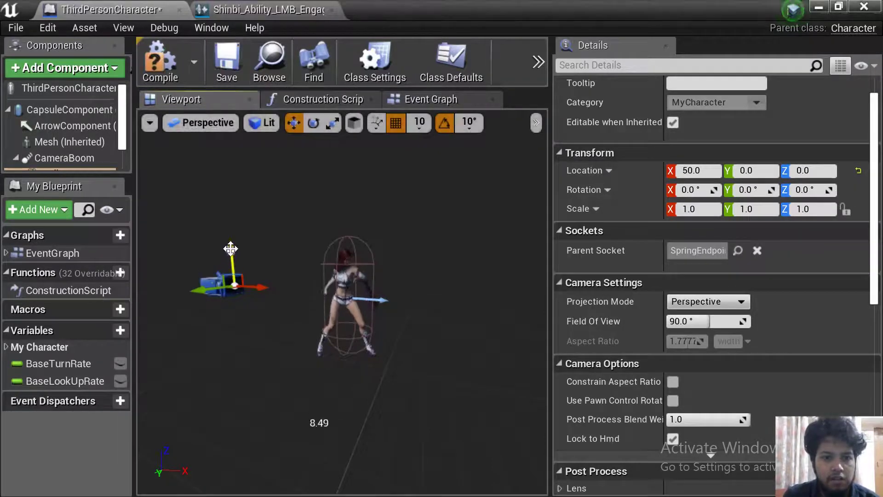
pyautogui.moveTo(231, 248); pyautogui.dragTo(231, 247)
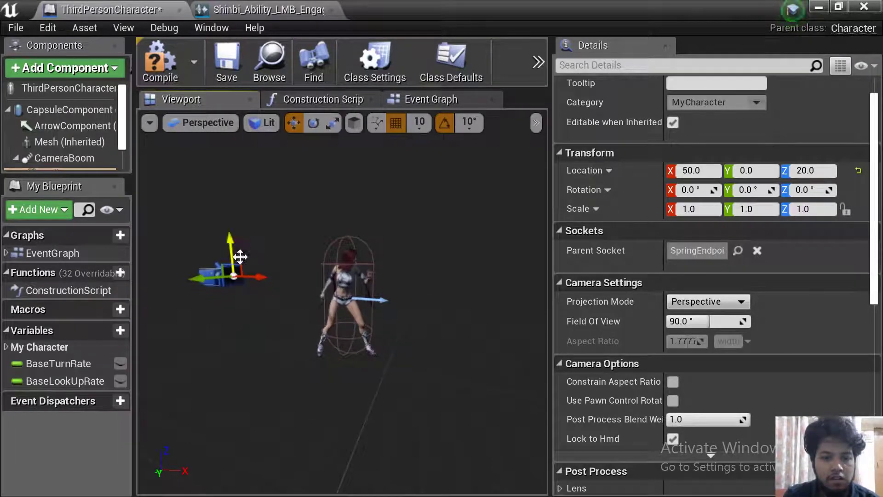
pyautogui.moveTo(244, 277); pyautogui.dragTo(258, 276)
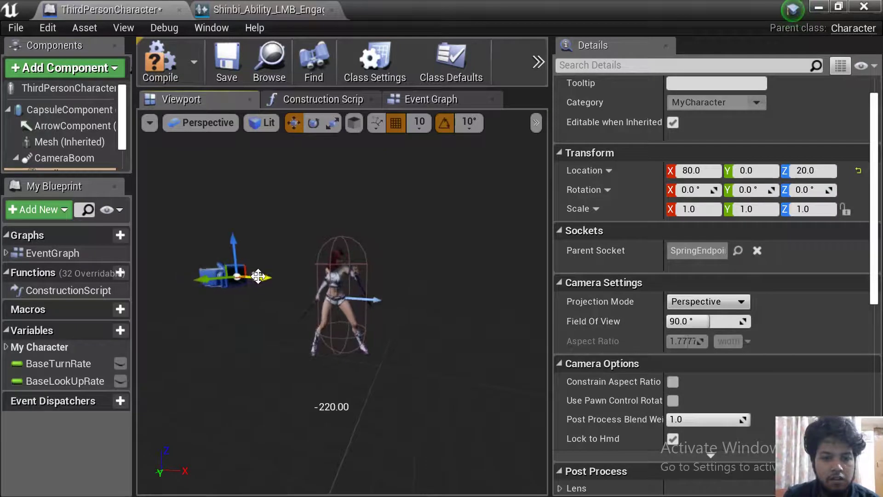
pyautogui.click(184, 66)
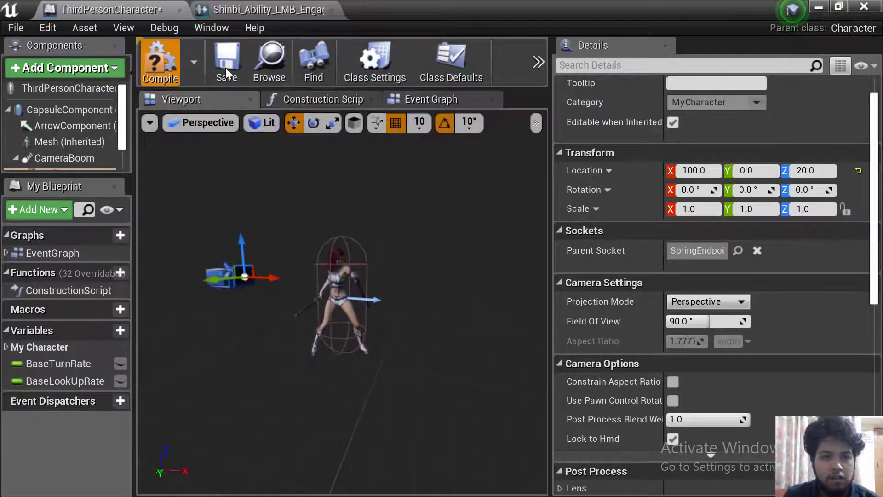
pyautogui.click(225, 68)
pyautogui.click(817, 8)
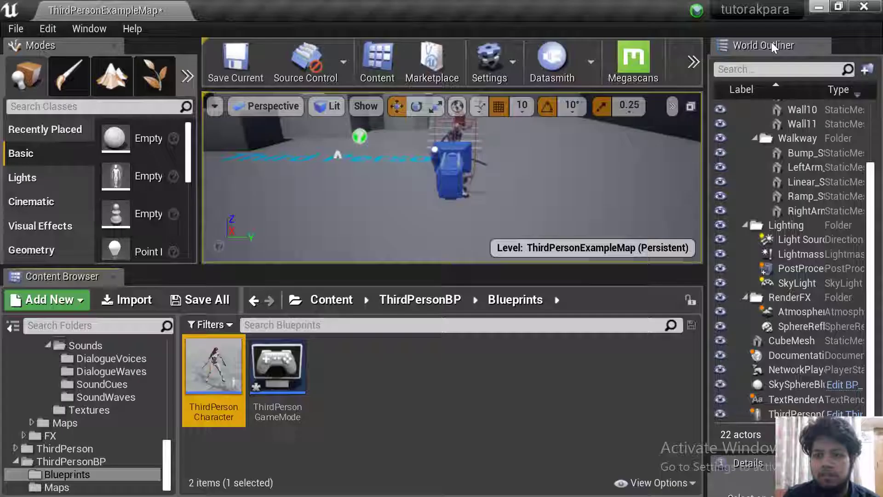
pyautogui.click(697, 68)
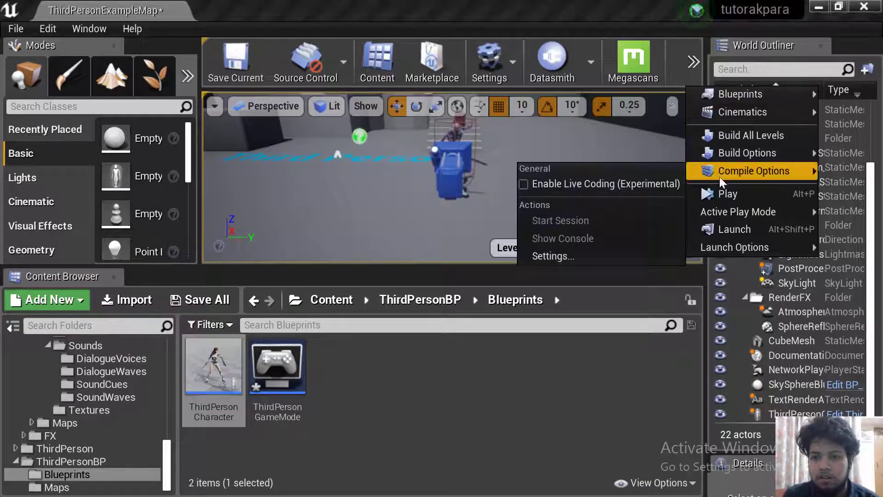
pyautogui.moveTo(722, 211)
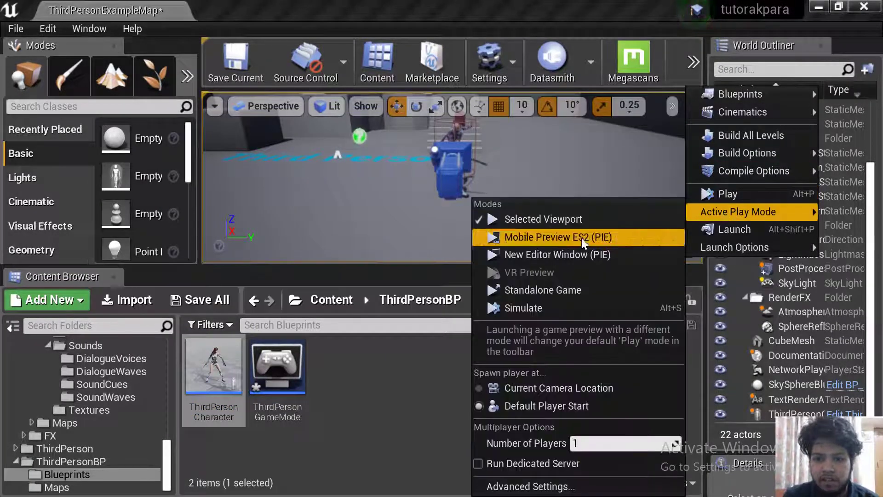
pyautogui.click(559, 255)
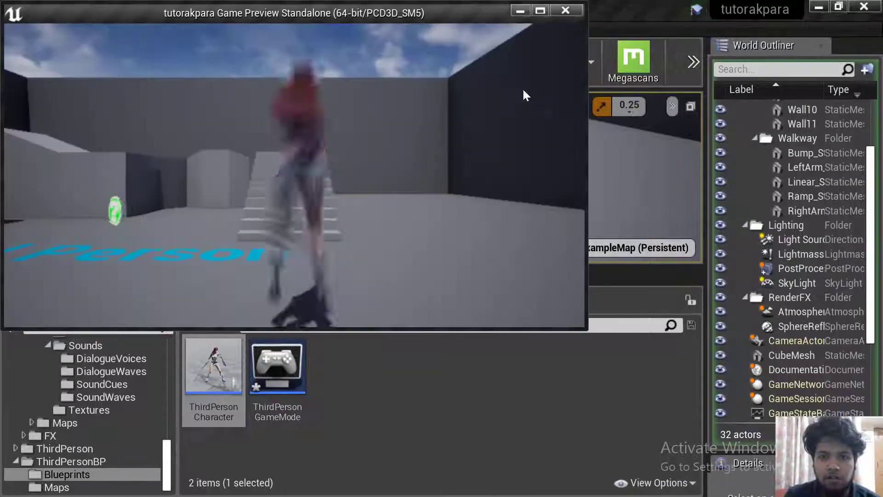
pyautogui.click(541, 11)
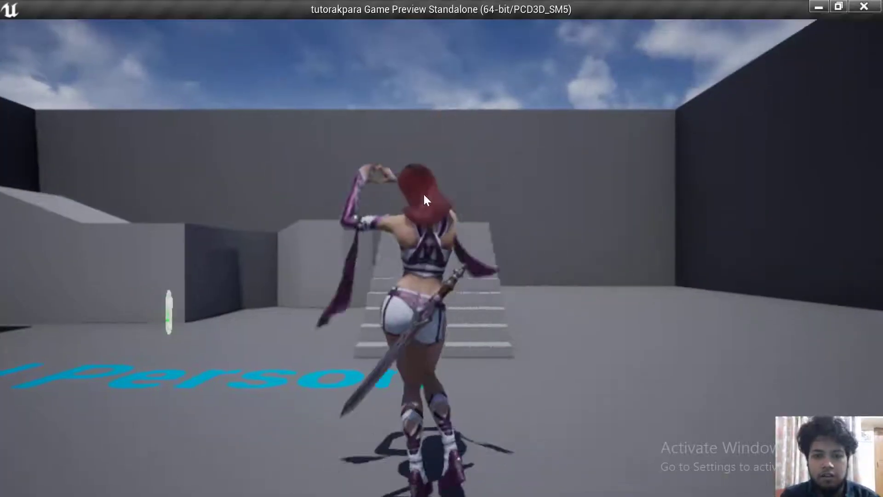
pyautogui.press('w')
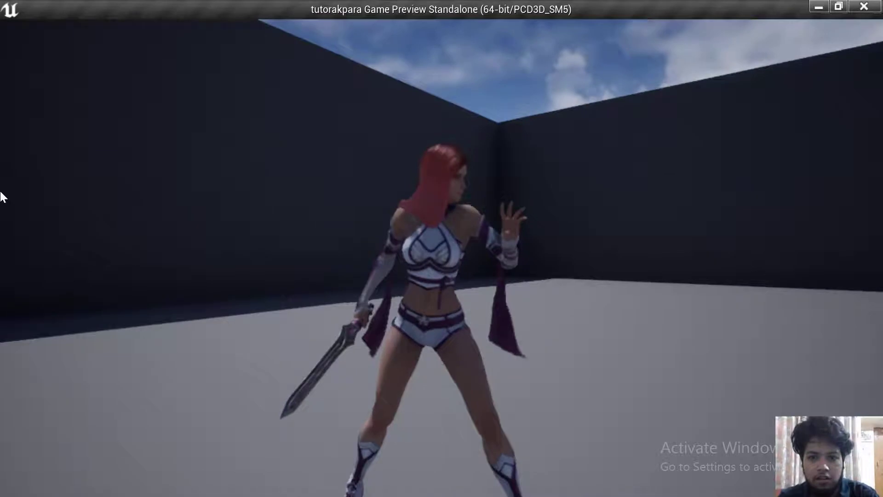
pyautogui.click(2, 196)
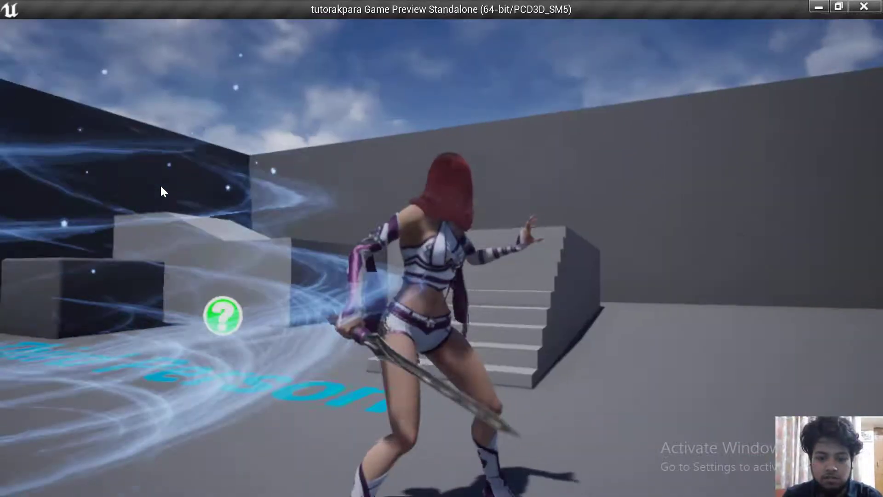
pyautogui.click(160, 184)
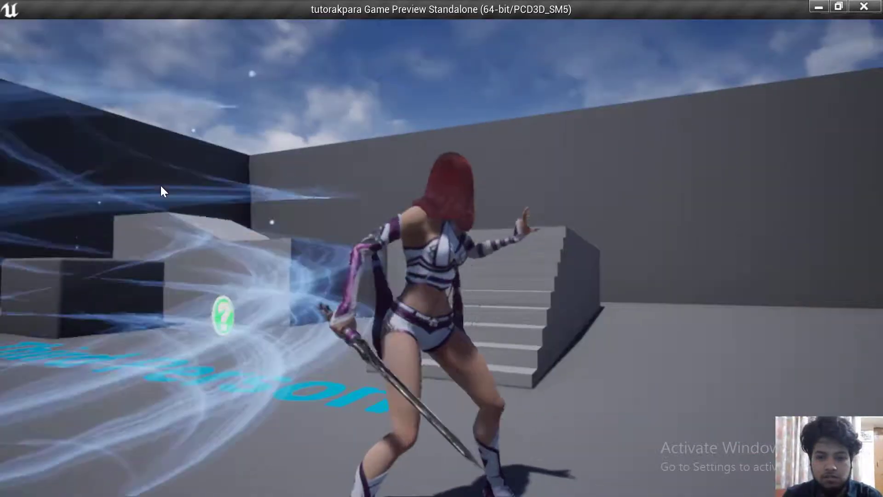
pyautogui.press('w')
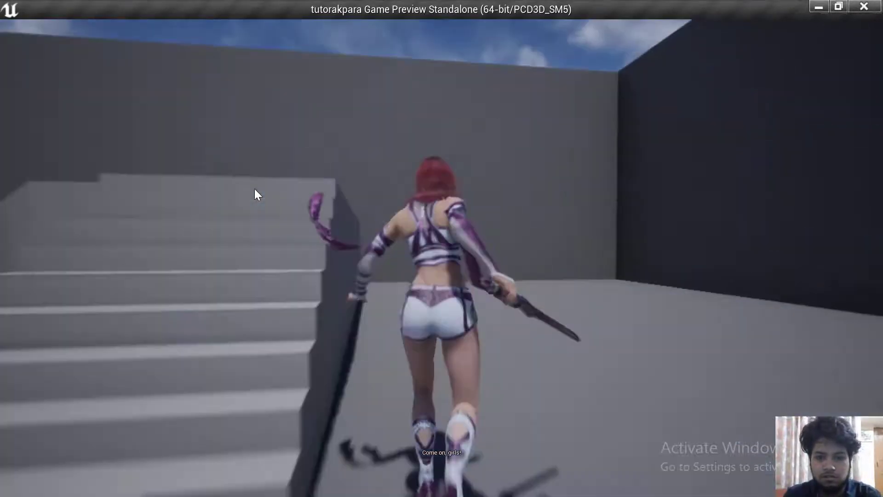
pyautogui.click(254, 187)
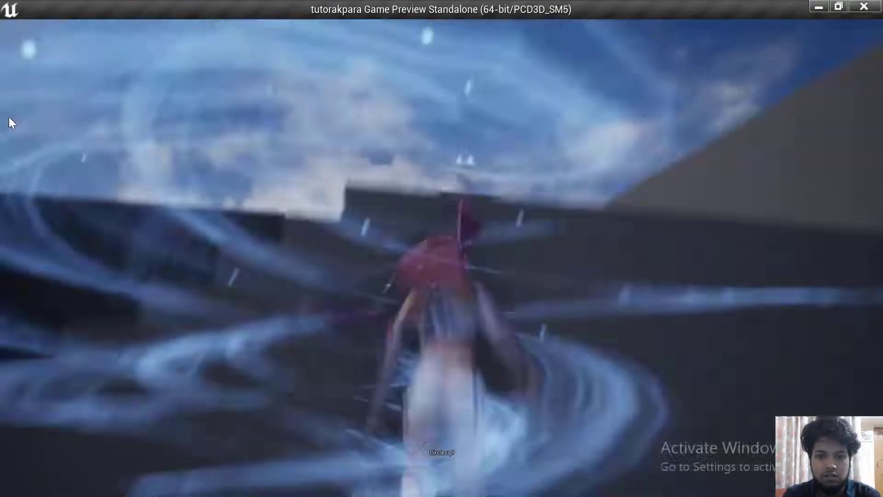
pyautogui.press('w')
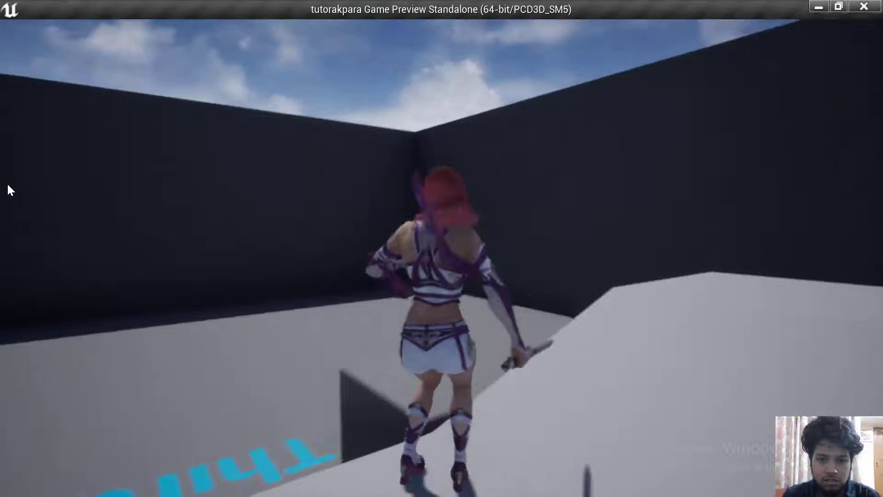
pyautogui.click(2, 184)
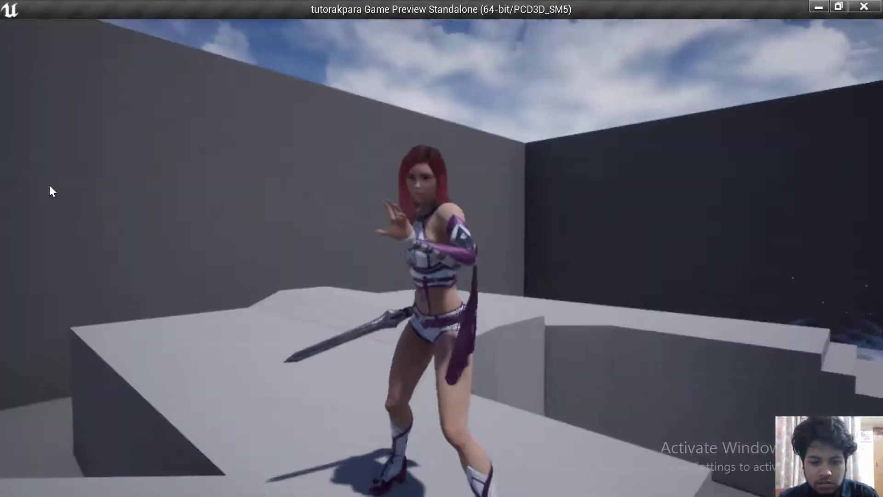
pyautogui.click(49, 186)
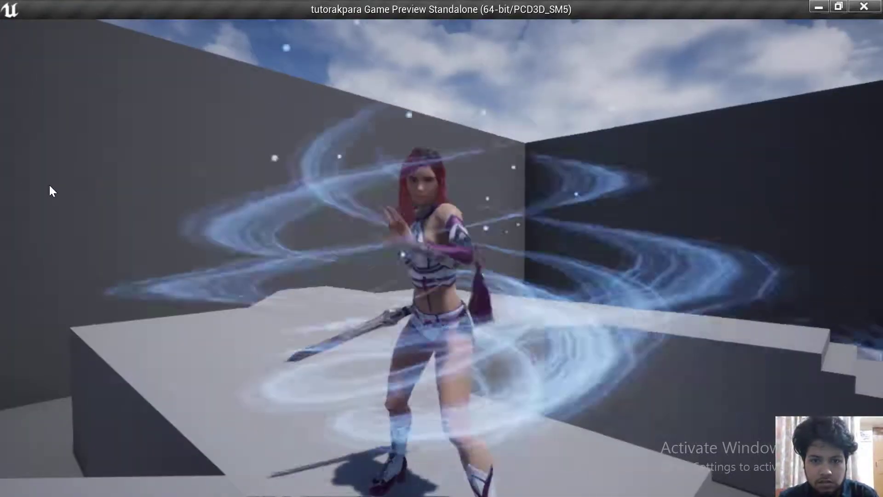
pyautogui.click(50, 186)
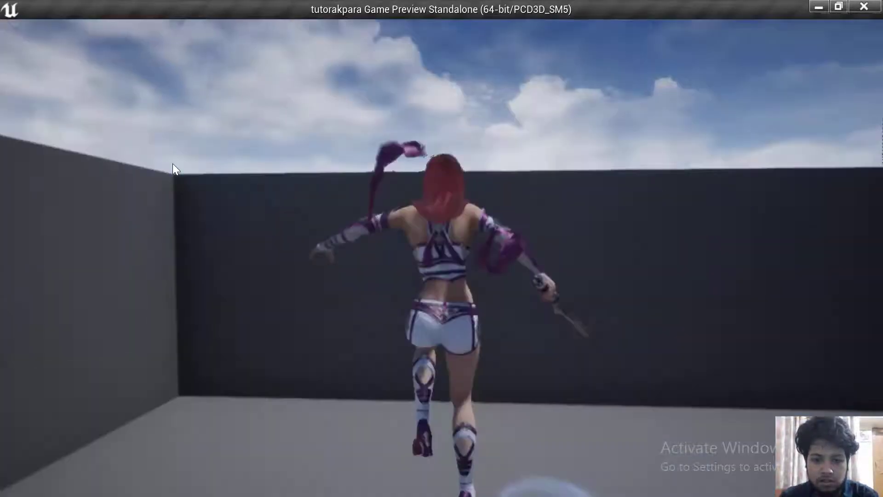
pyautogui.click(173, 164)
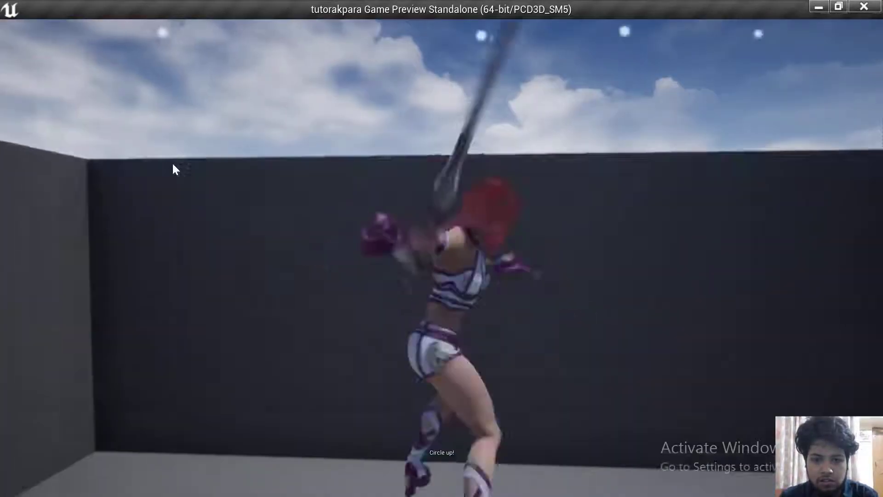
pyautogui.press('Escape')
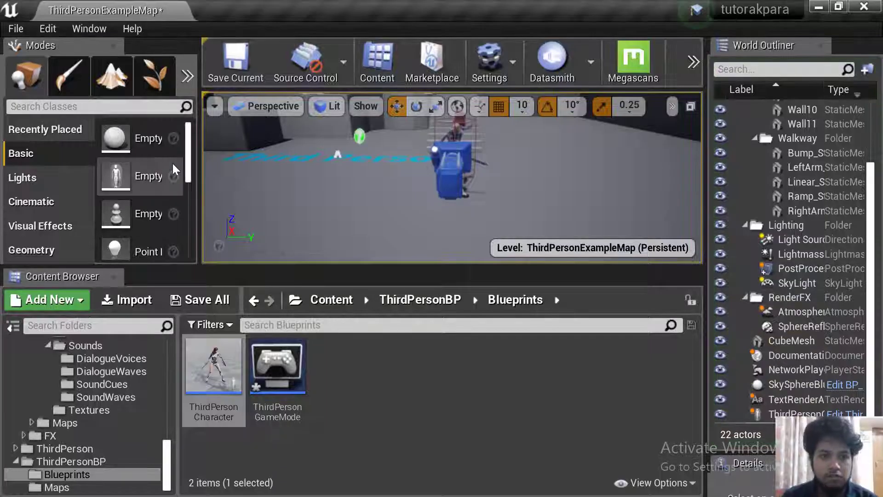
# - Save the map with Ctrl+S, minimize Unreal Editor and show the hidden tray icons
pyautogui.hotkey('ctrl', 's')
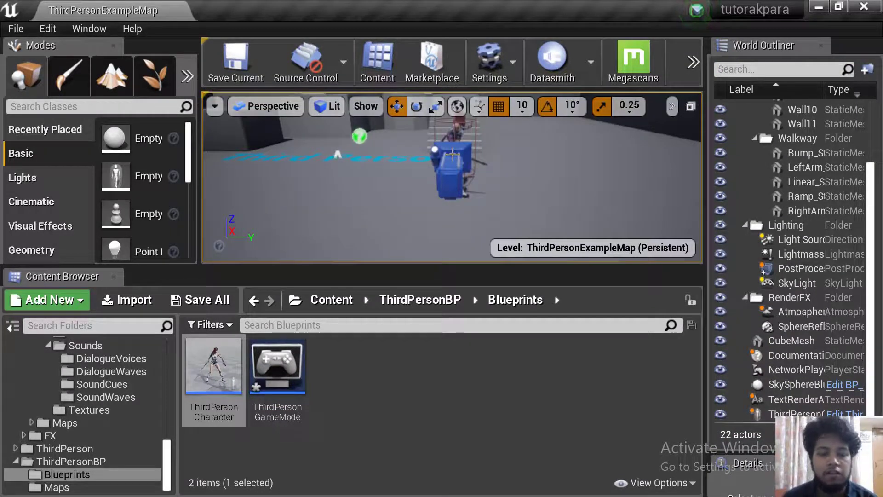
pyautogui.click(819, 6)
pyautogui.moveTo(848, 324)
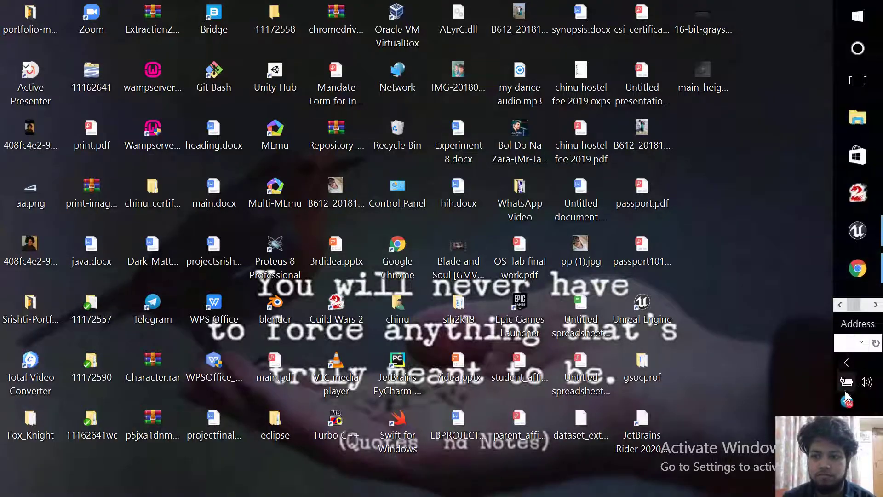
pyautogui.click(847, 367)
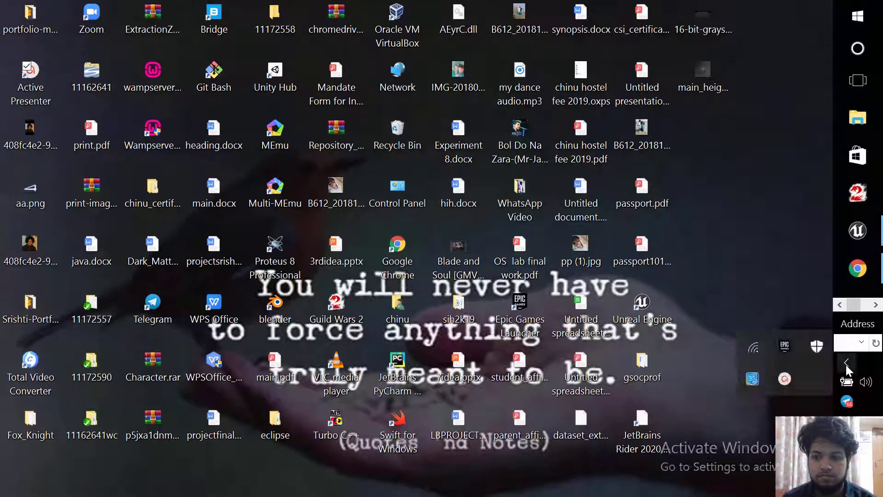